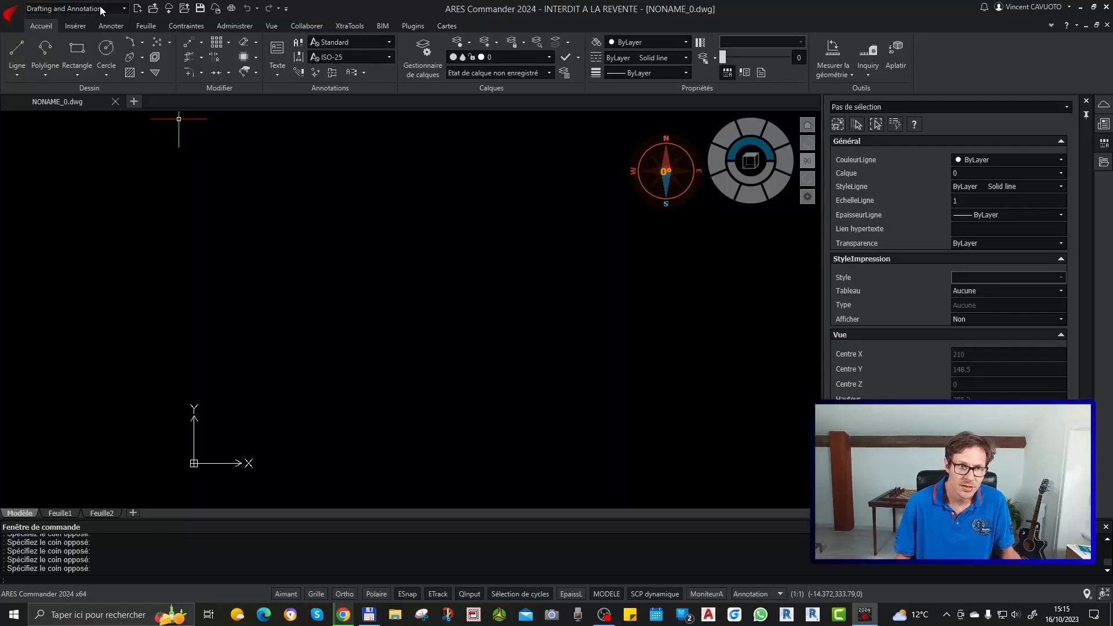
Examine the drafting, insertion, annotation, sheet, constraint and administration tools offered by the Drafting and Annotation workspace
left_click(98, 5)
left_click(99, 5)
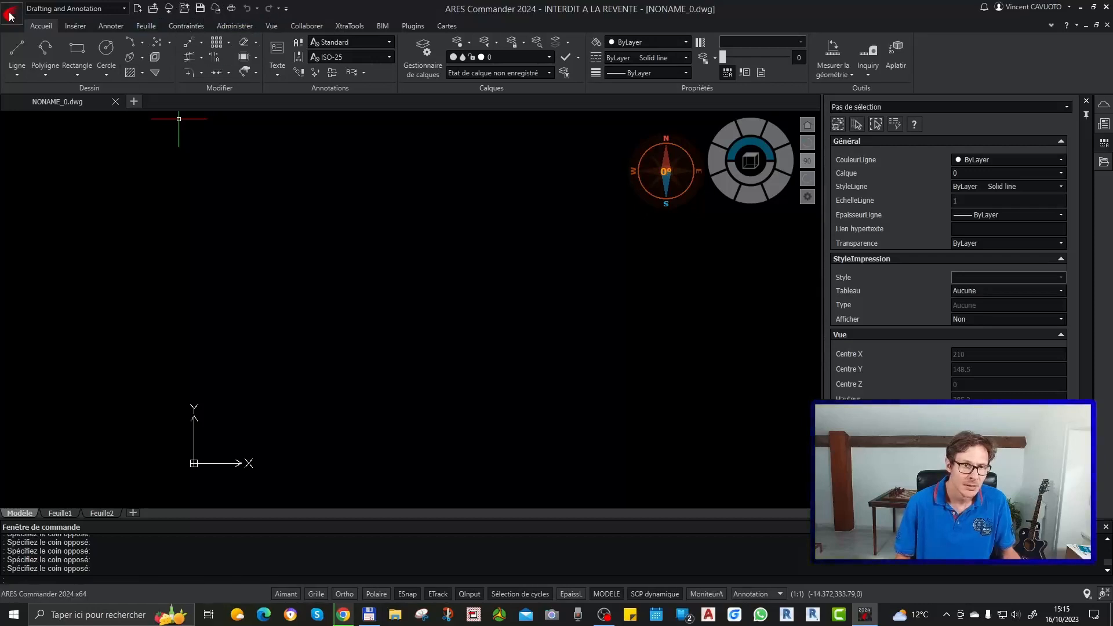
left_click(78, 27)
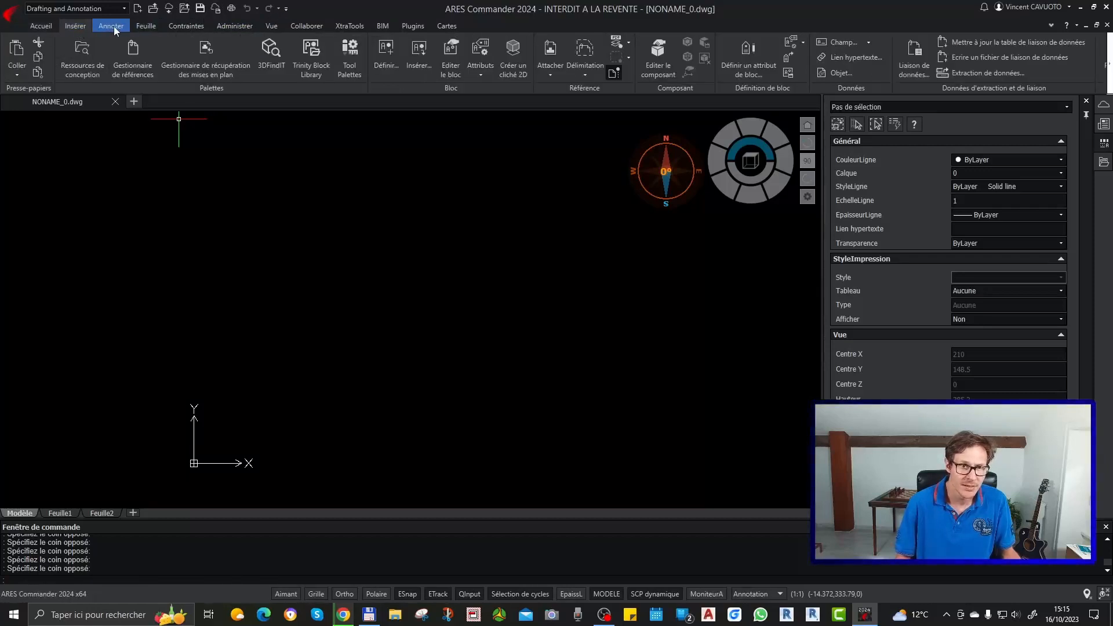
left_click(54, 26)
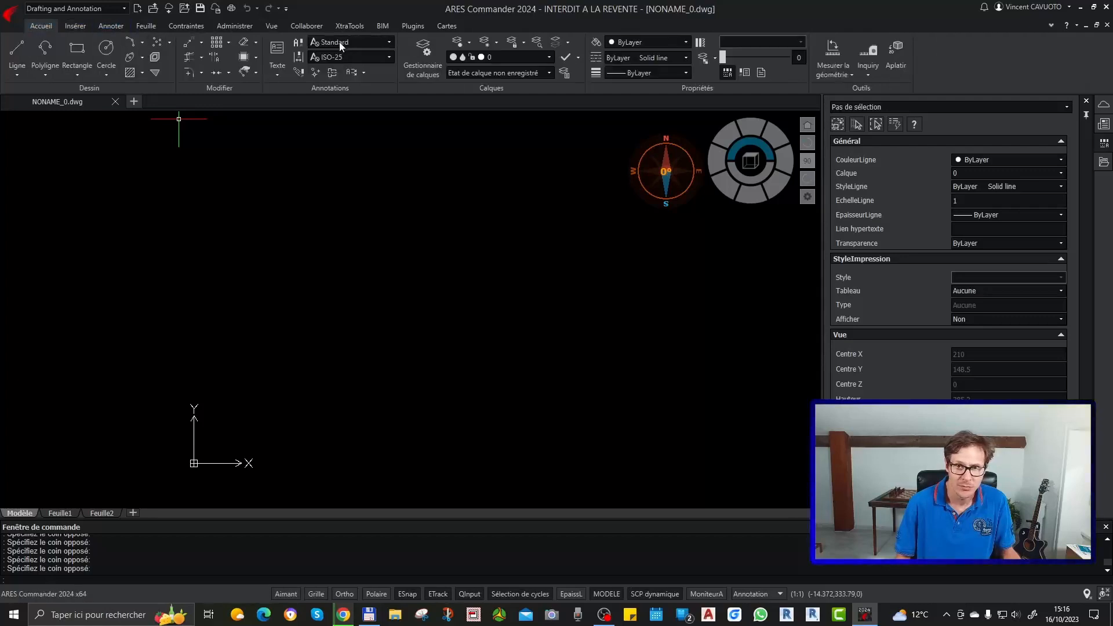
left_click(110, 26)
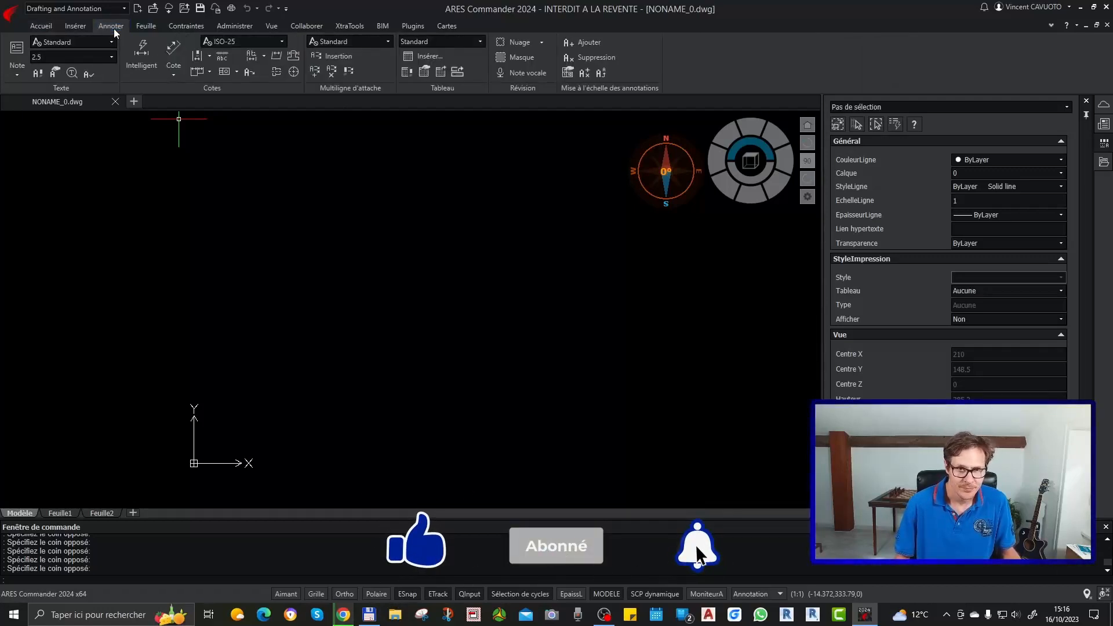
left_click(47, 26)
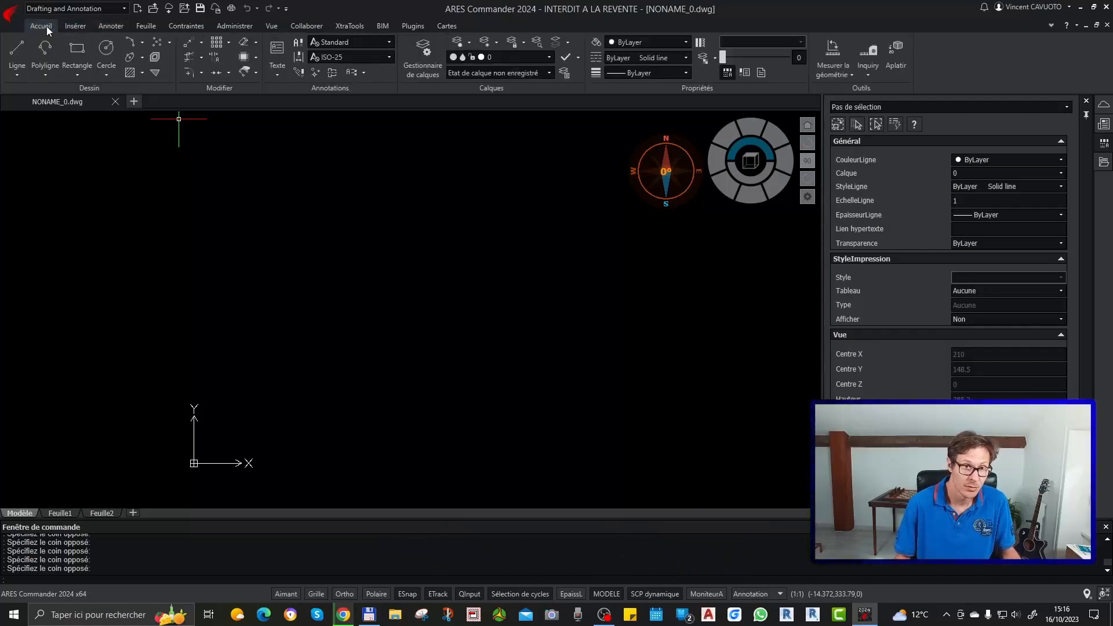
left_click(149, 26)
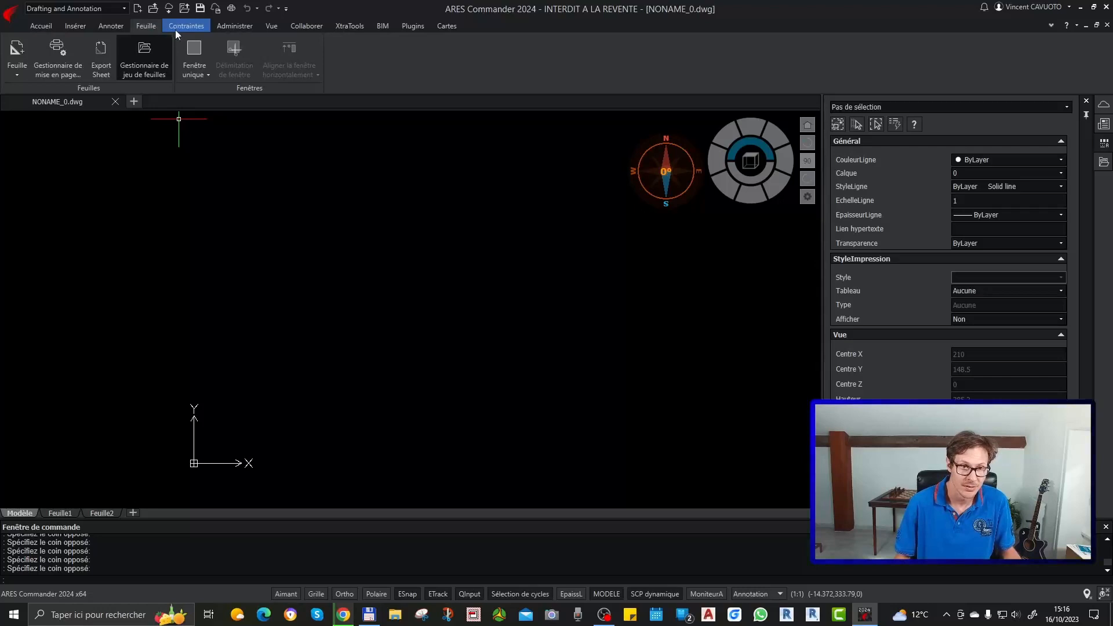
left_click(197, 26)
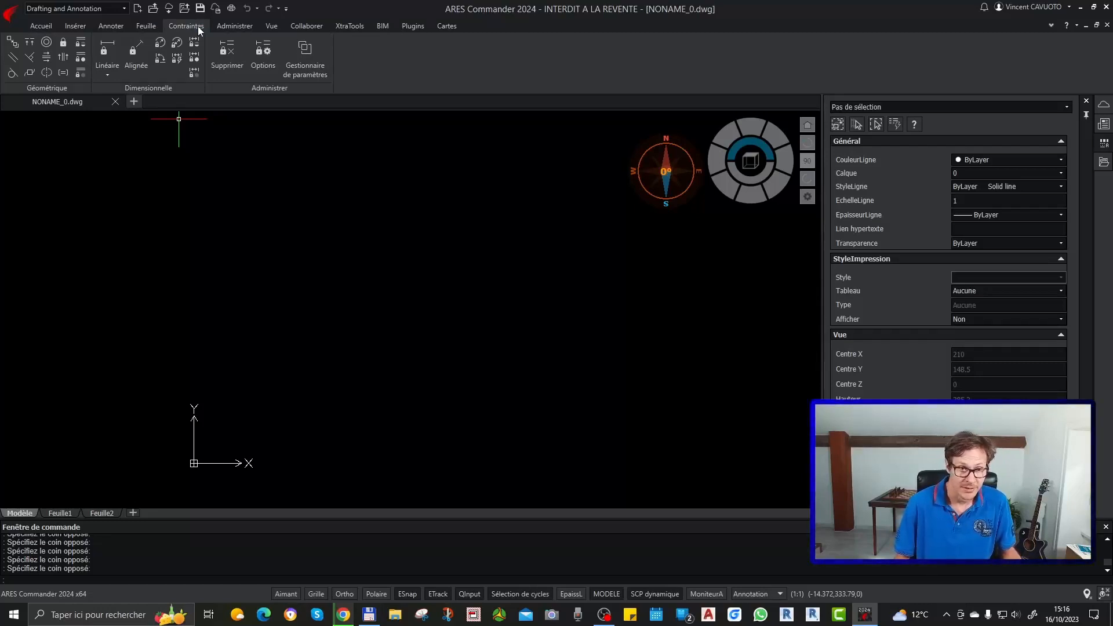
left_click(235, 26)
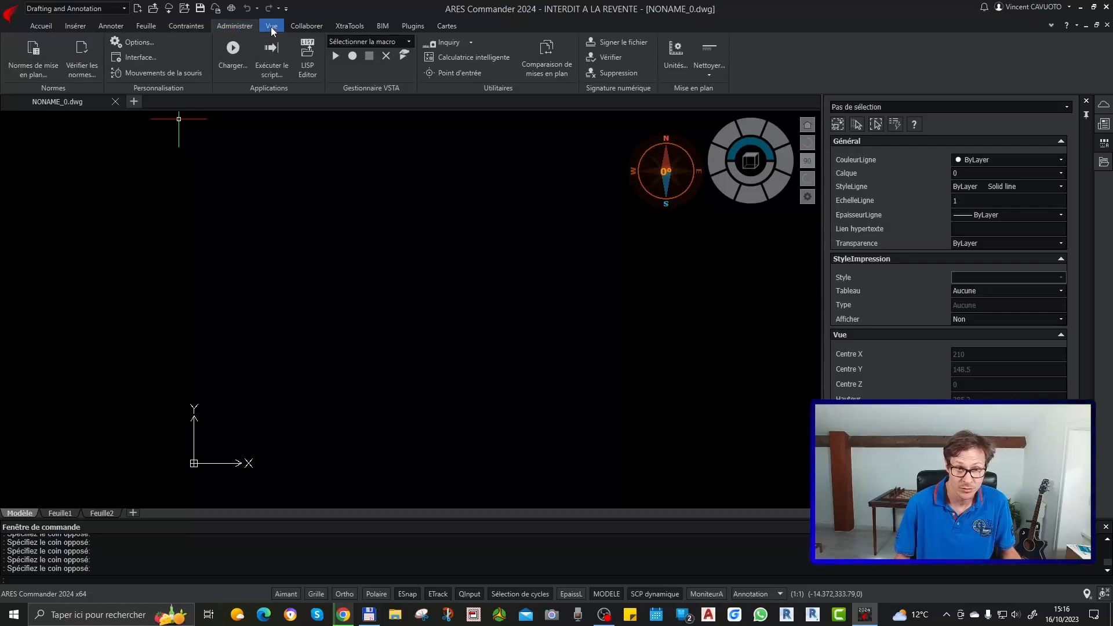
Examine the constraint, view, collaboration, XtraTools, BIM, plugin and mapping tools, and return to the basic drafting tools
left_click(195, 26)
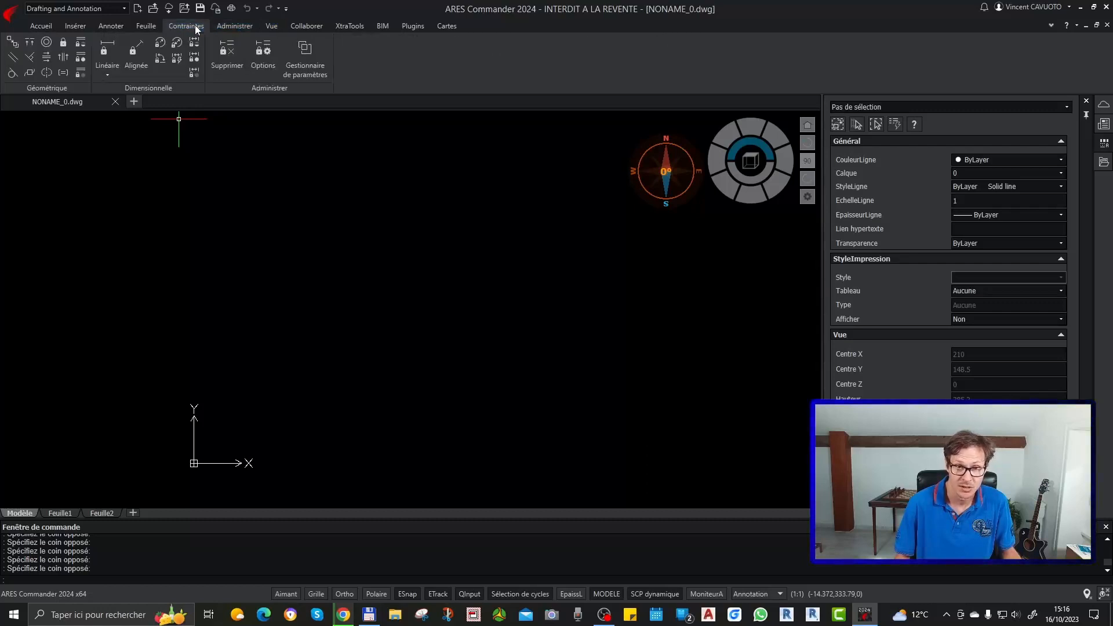
left_click(248, 26)
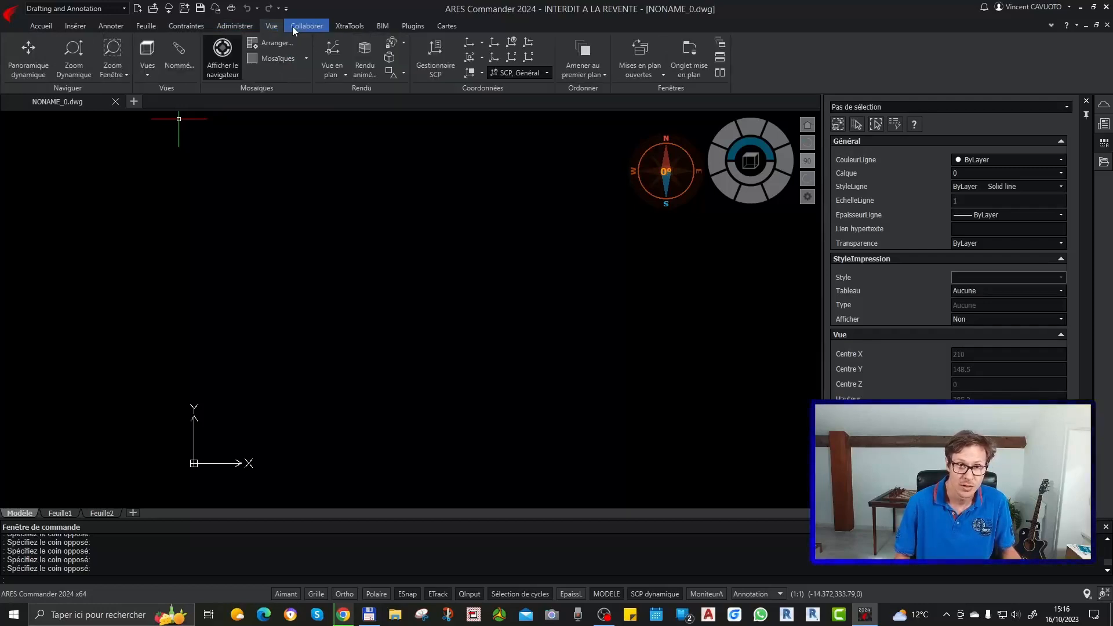
left_click(303, 26)
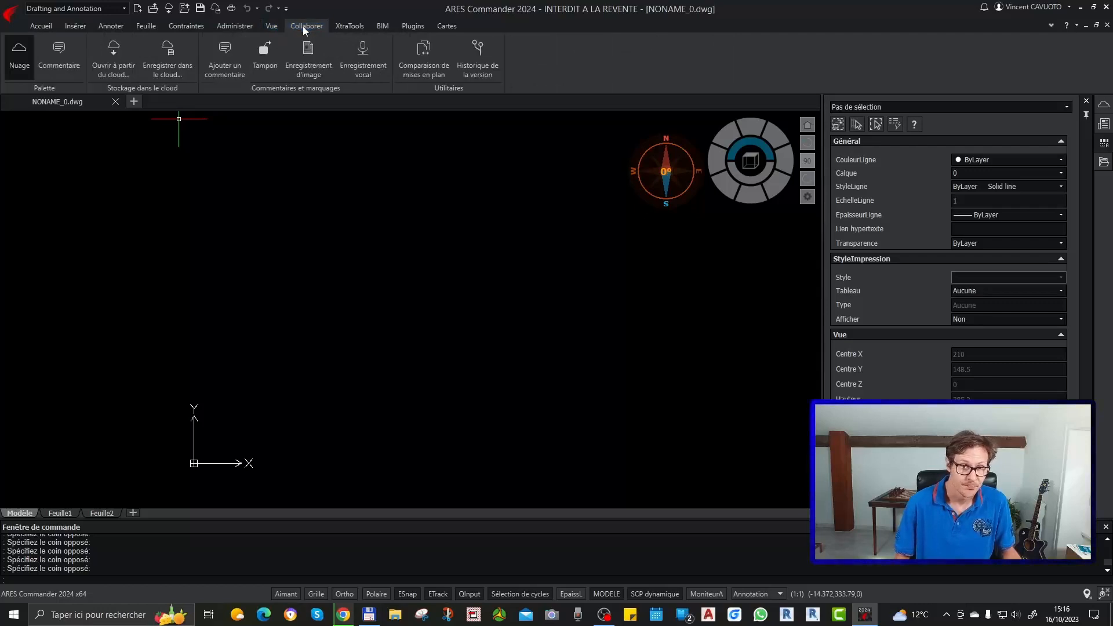
left_click(359, 28)
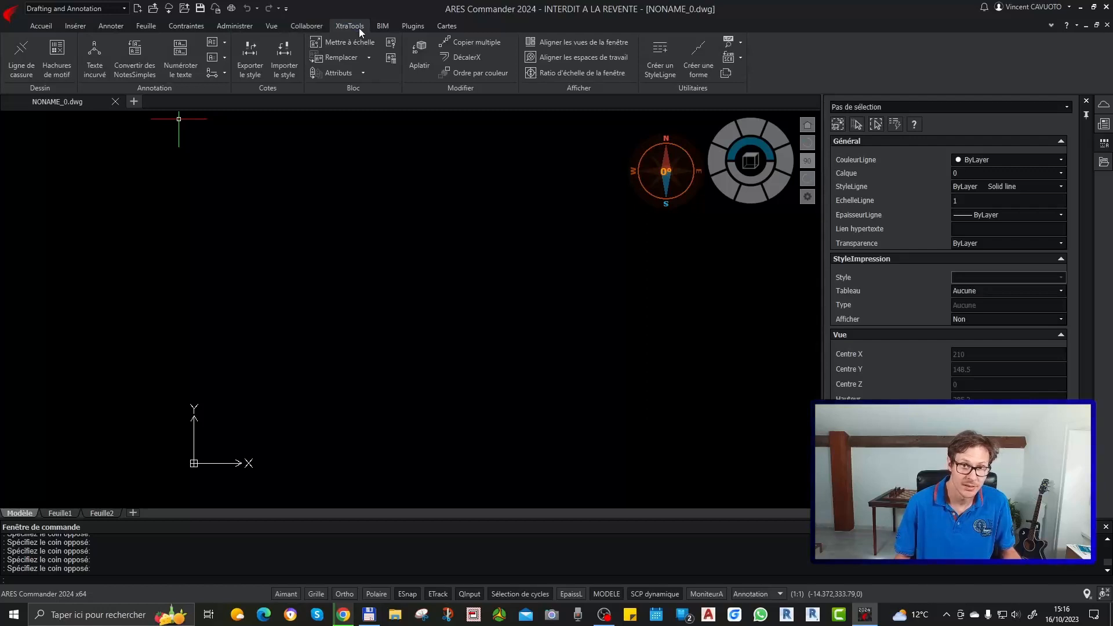
left_click(380, 28)
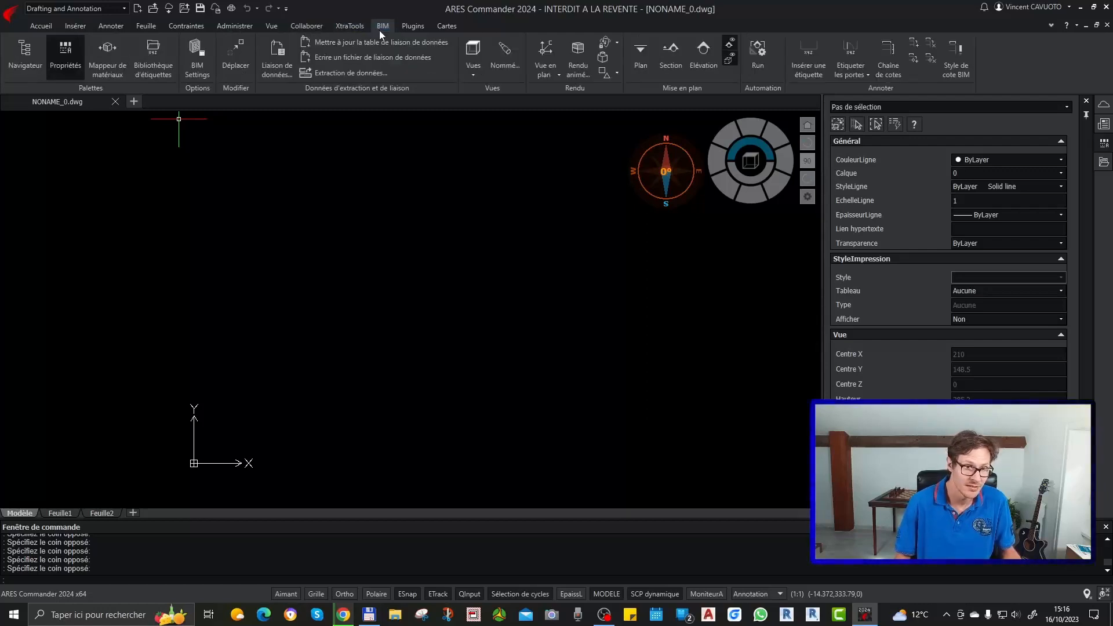
left_click(412, 26)
left_click(447, 26)
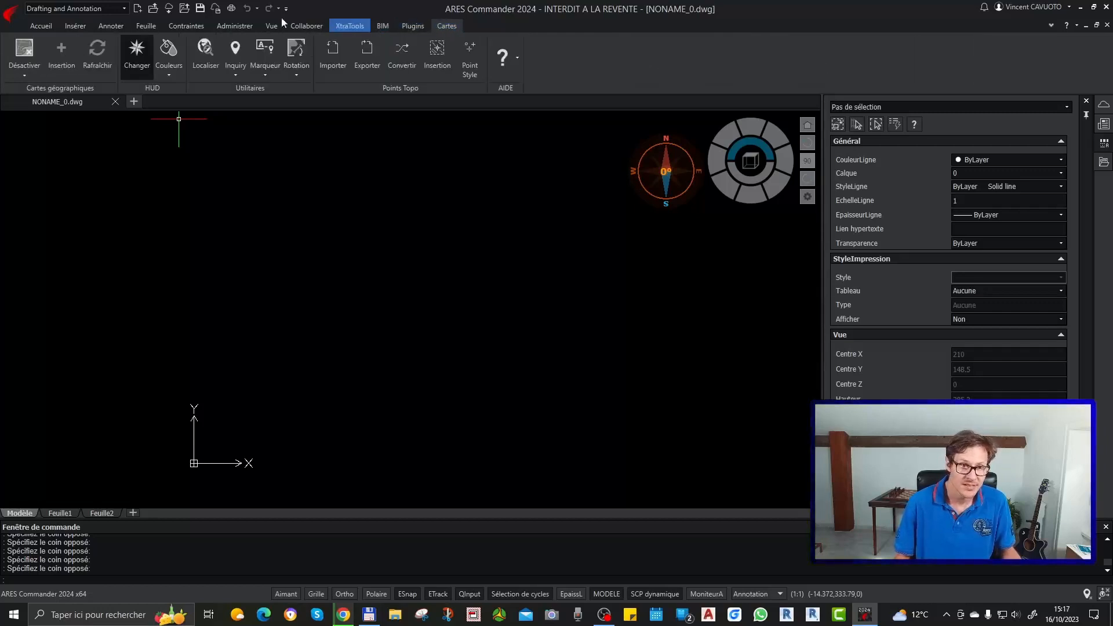
left_click(47, 26)
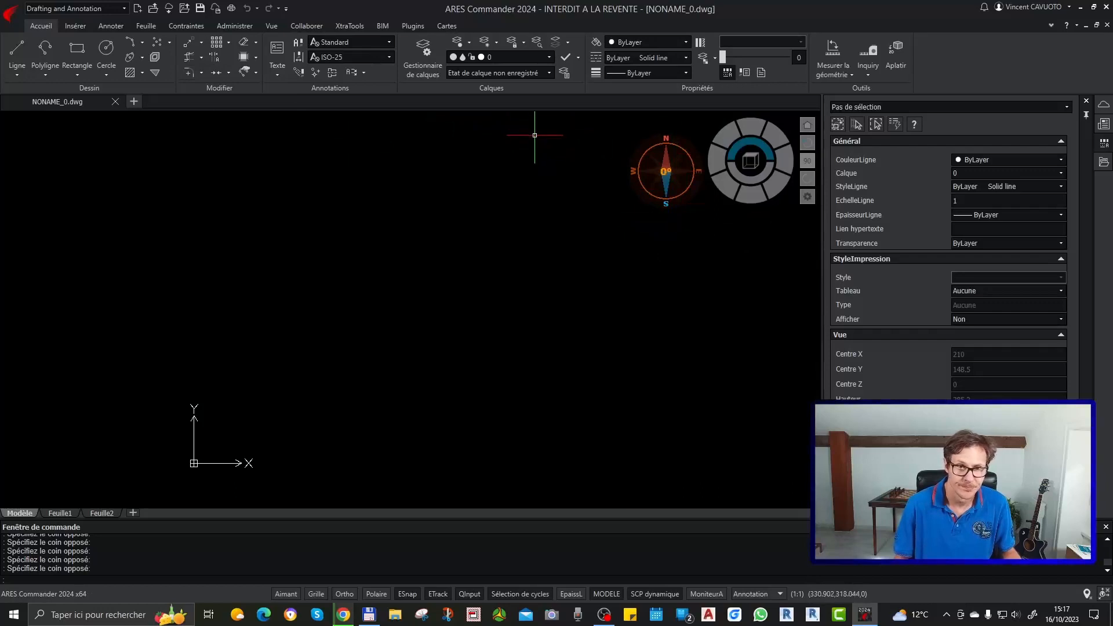
left_click(450, 26)
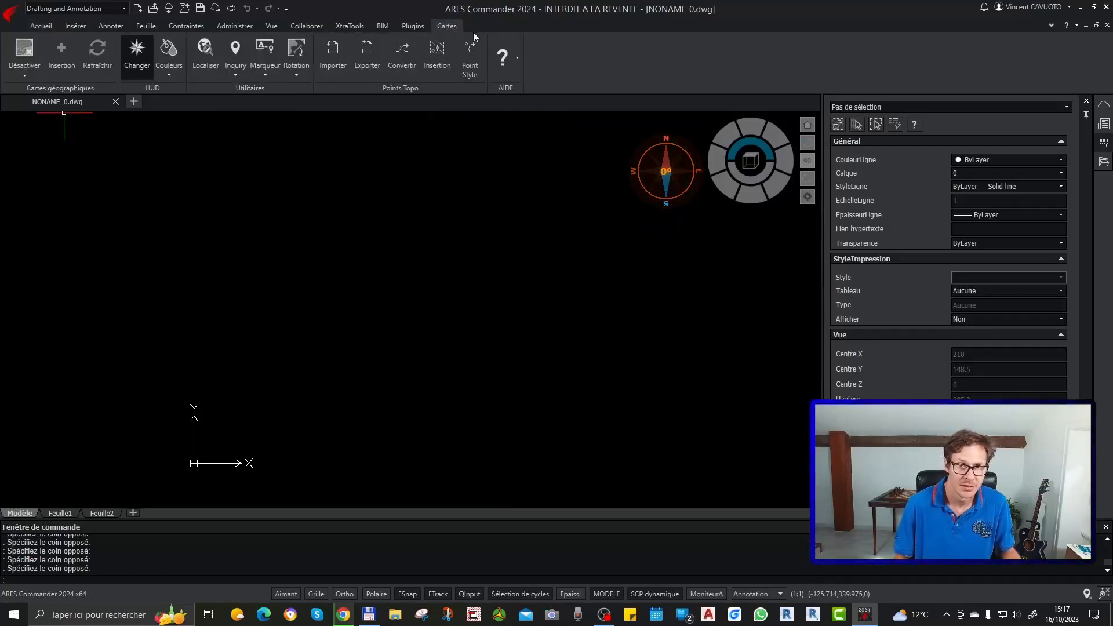
left_click(41, 26)
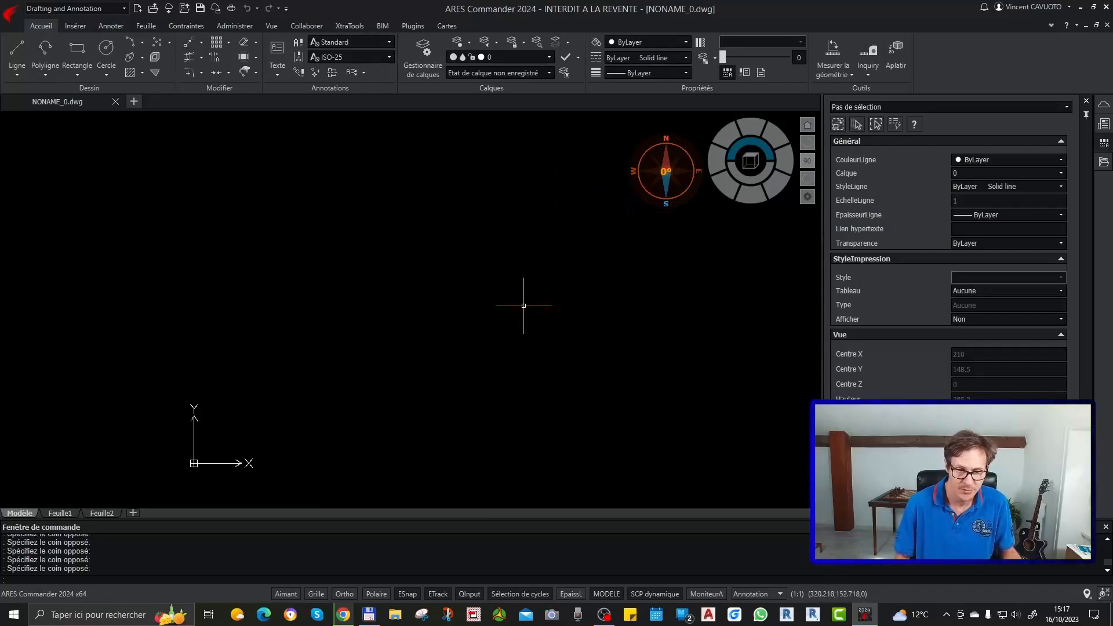
View the layout sheets Feuille1 and Feuille2, and return to model space
left_click(59, 514)
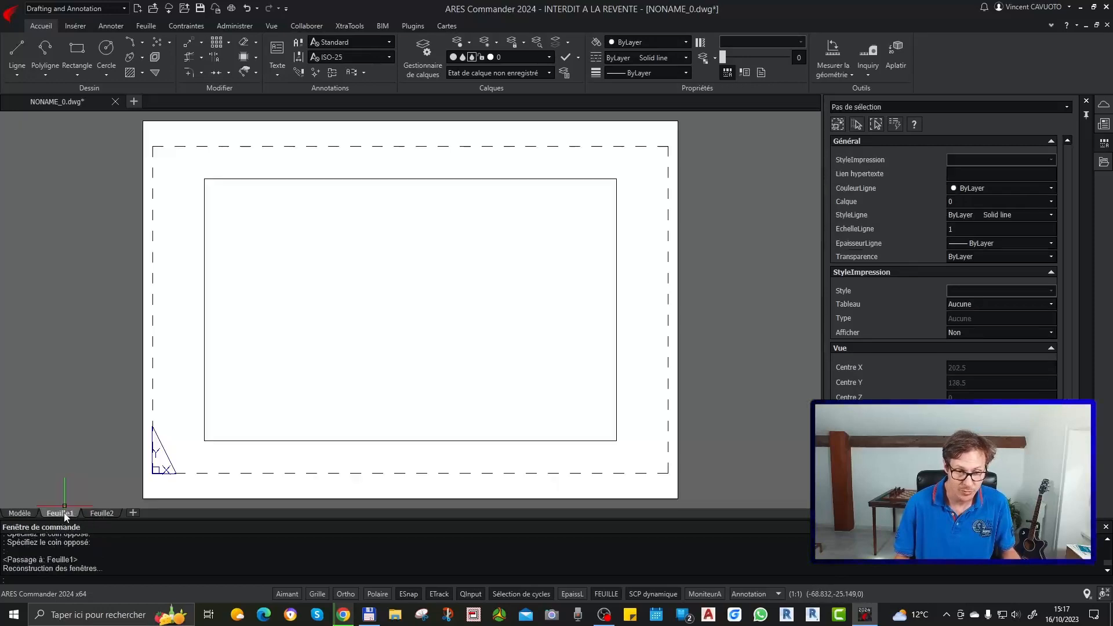
left_click(110, 513)
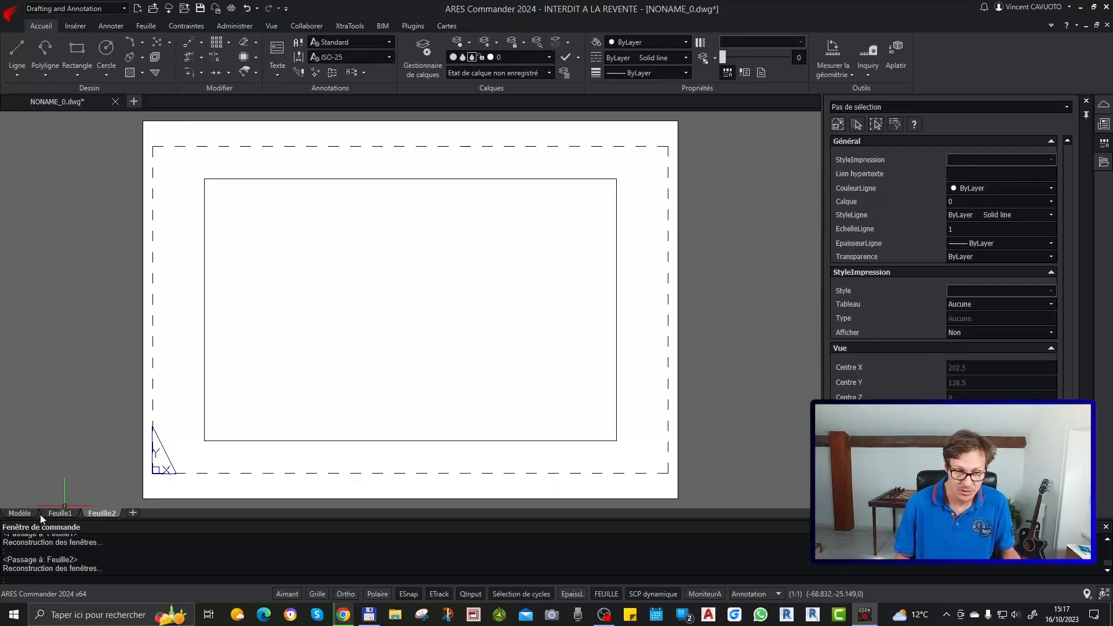
left_click(20, 514)
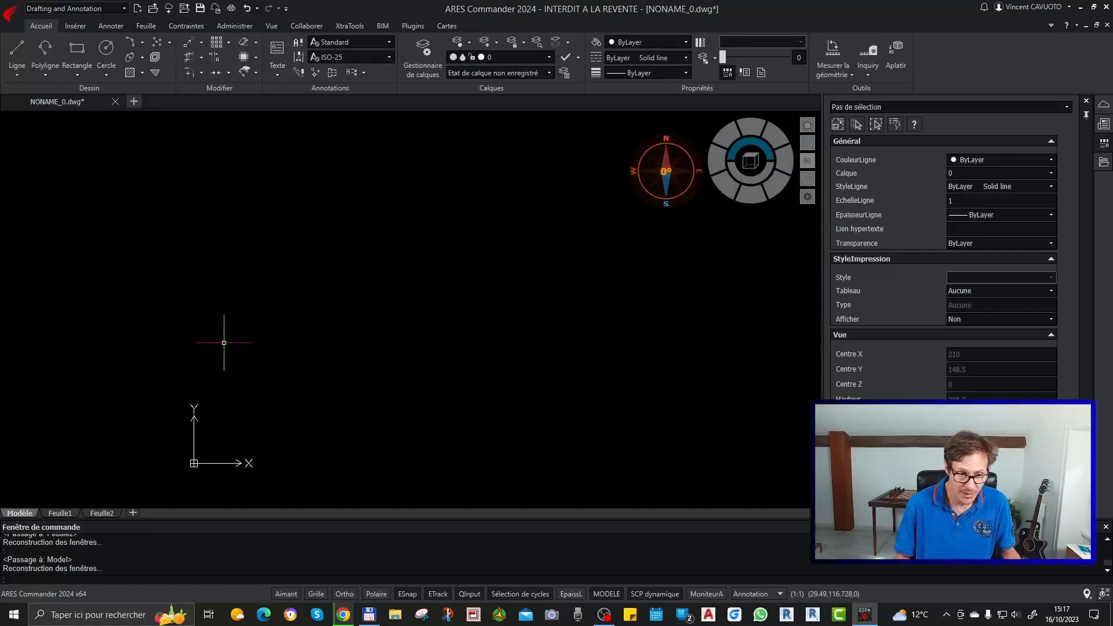
Run the OPTIONS command to view the program settings, and close the dialog without changing anything
left_click(290, 385)
type("opti")
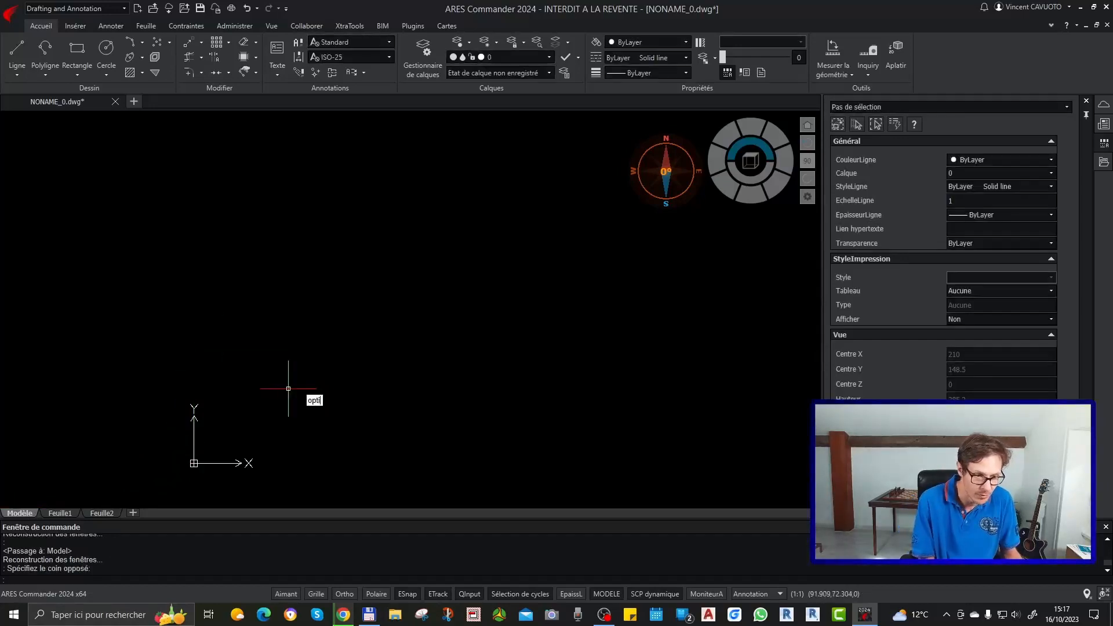
type("ons")
key("Return")
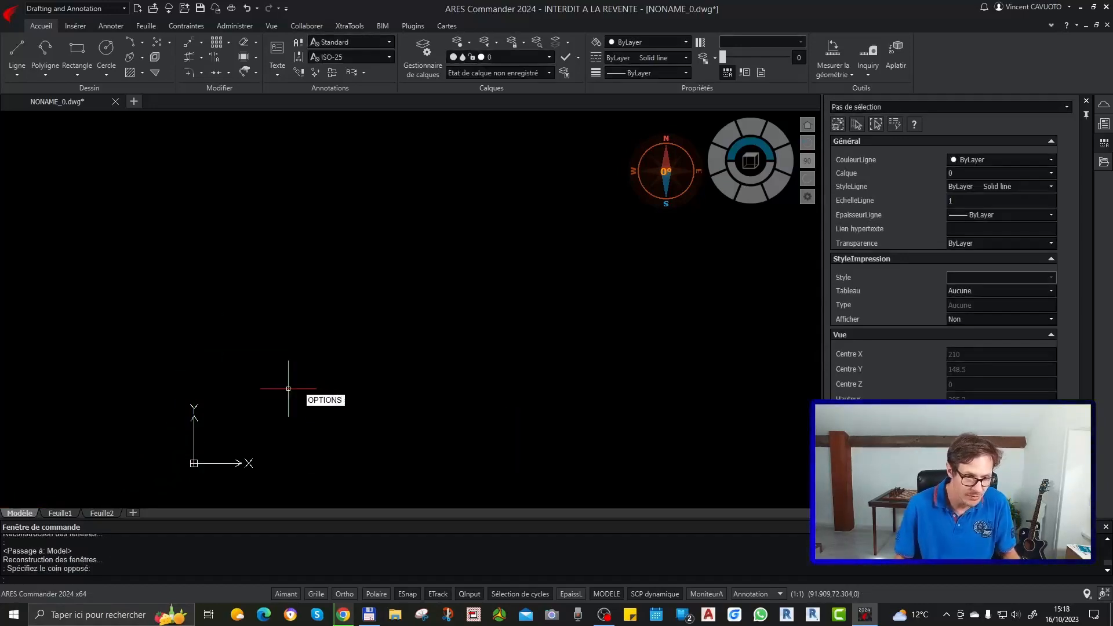
key("ctrl")
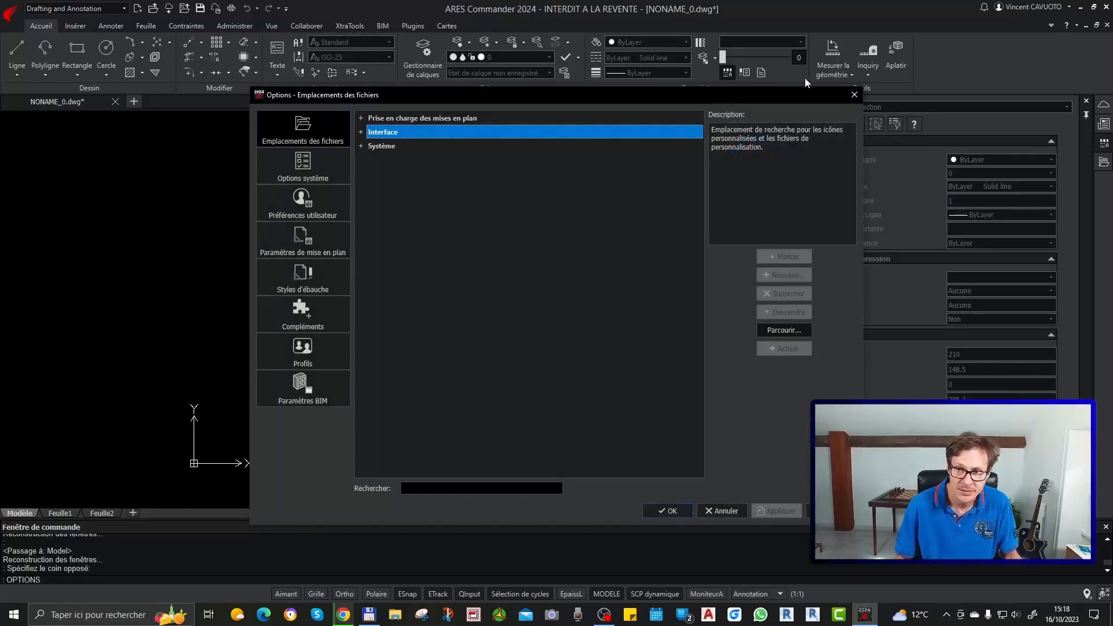
left_click(854, 94)
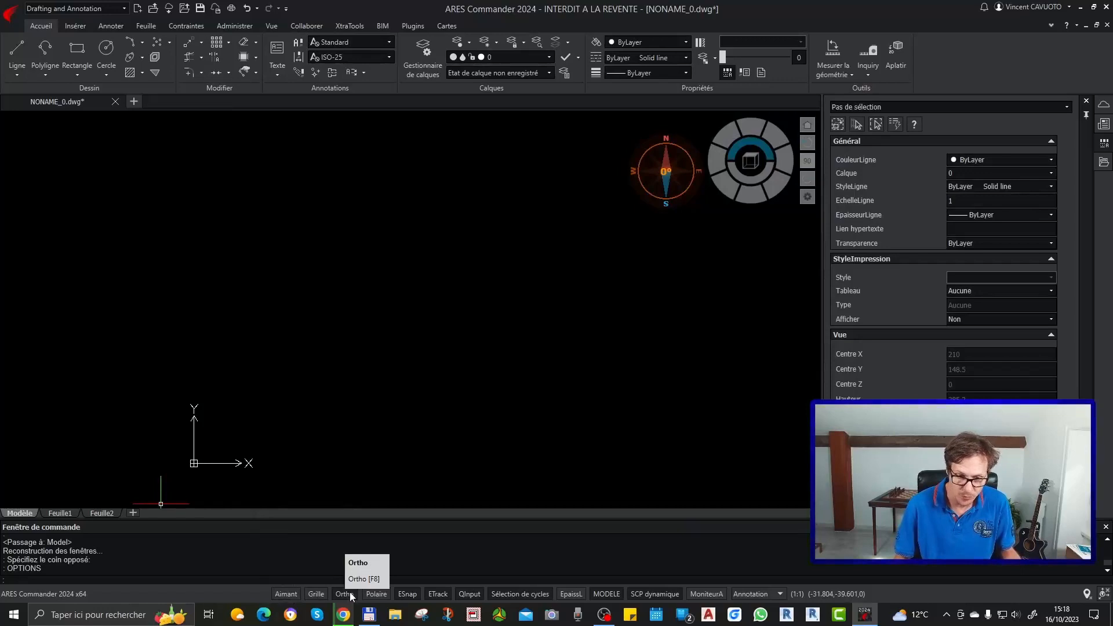
Turn the drawing grid on and off again
left_click(320, 600)
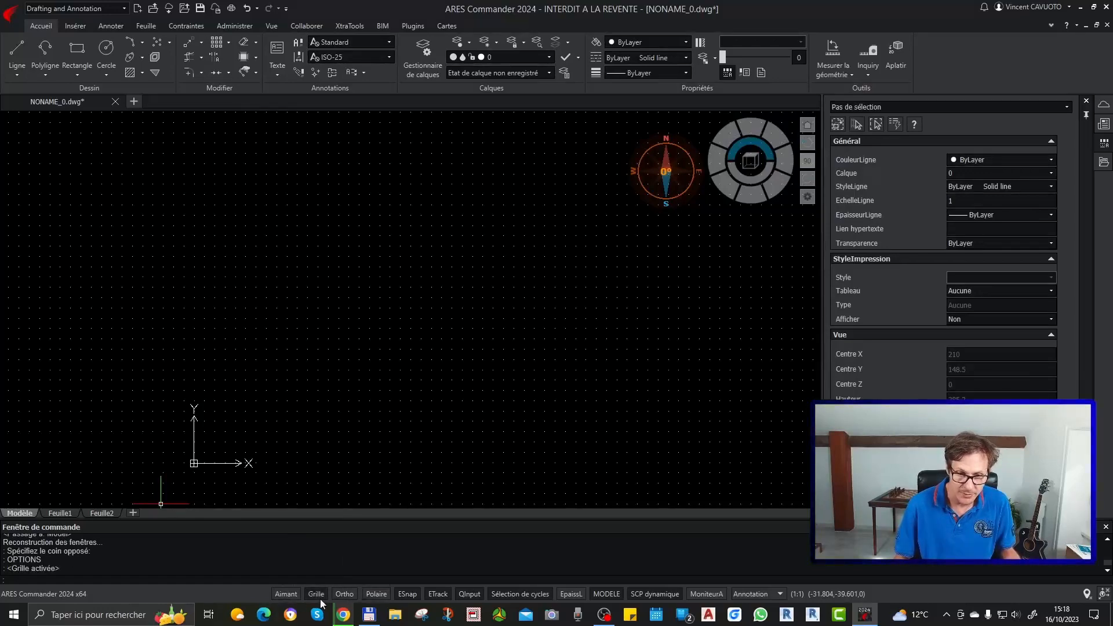
left_click(320, 600)
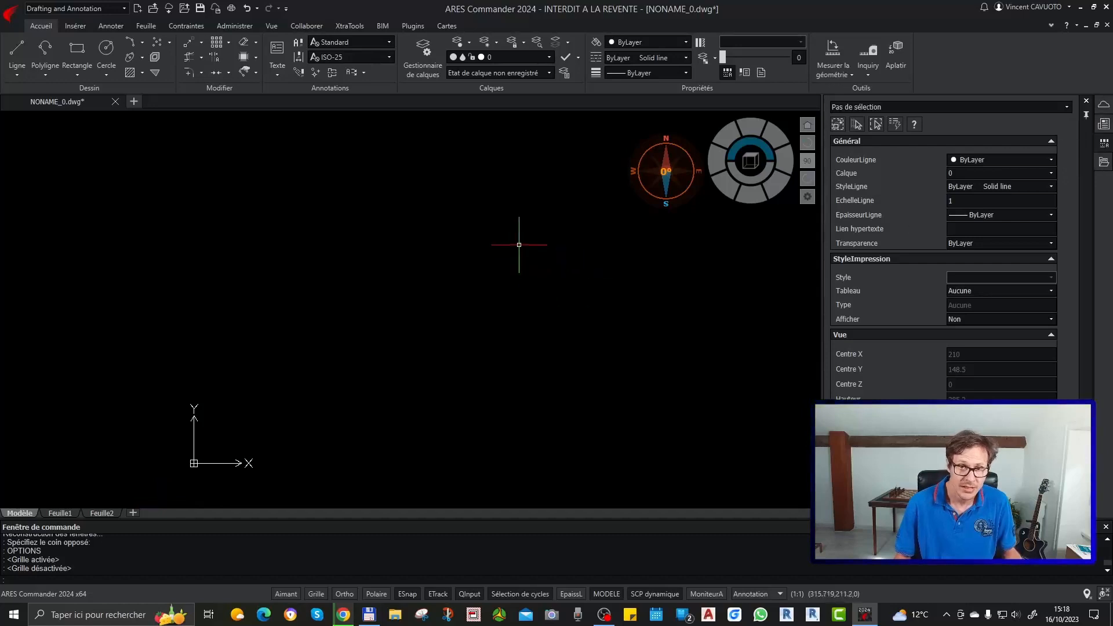
Open the layer manager, look at the news and sheet set palettes, and return to the layer list
left_click(422, 44)
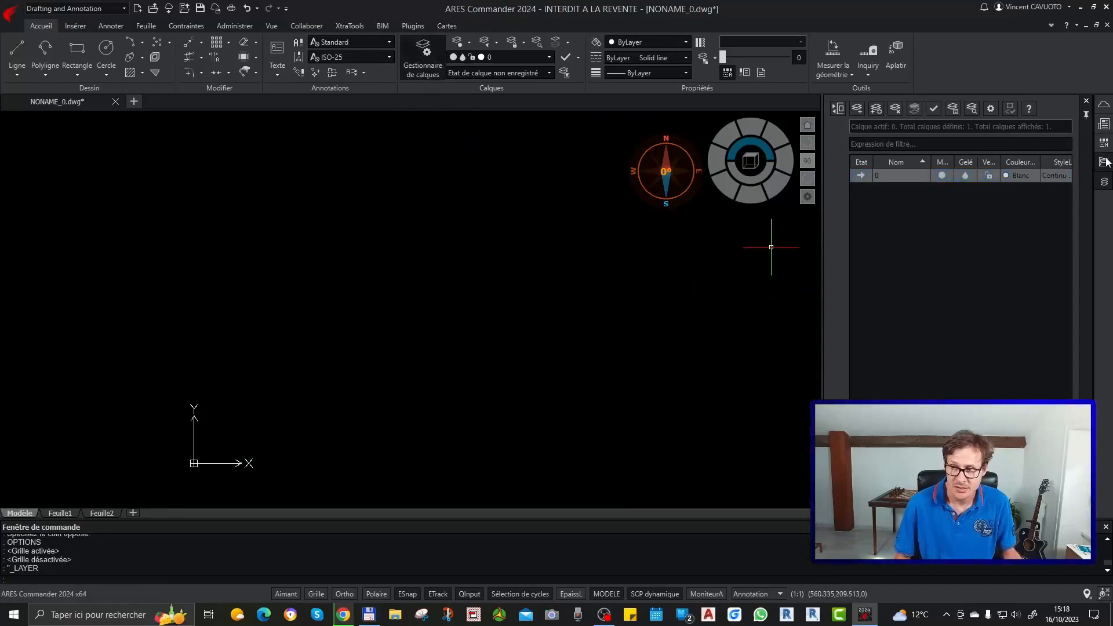
left_click(1104, 123)
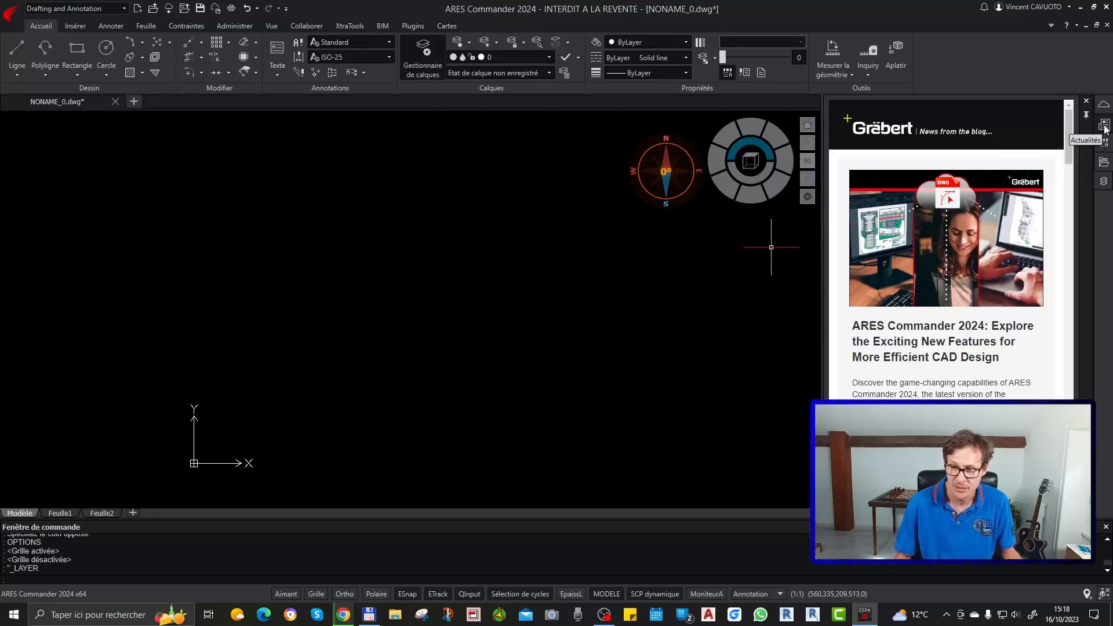
left_click(1104, 165)
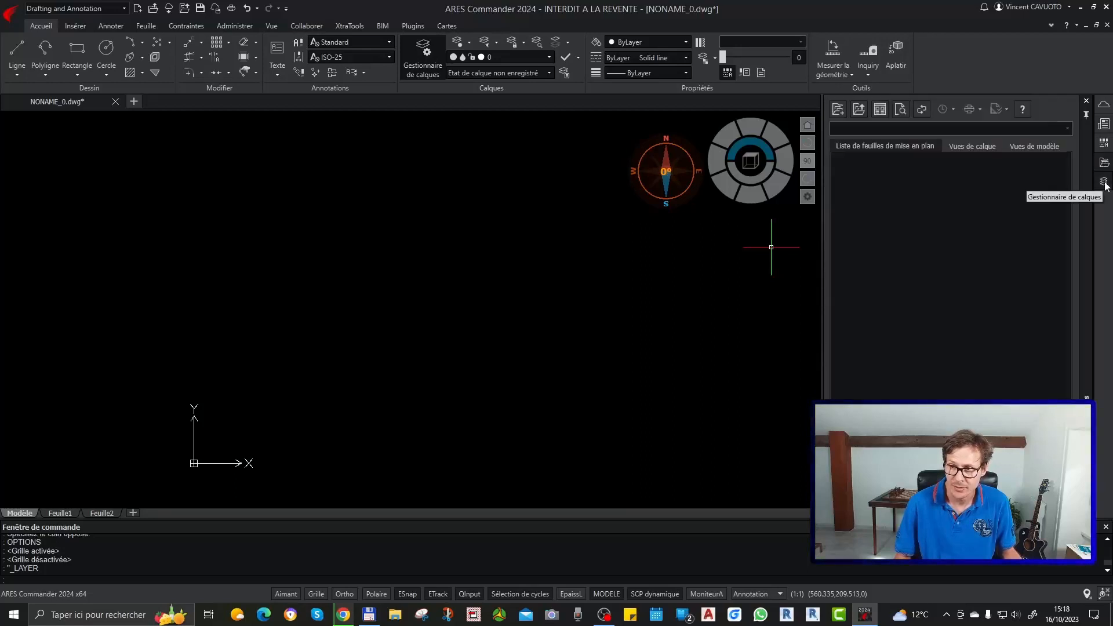
left_click(1105, 183)
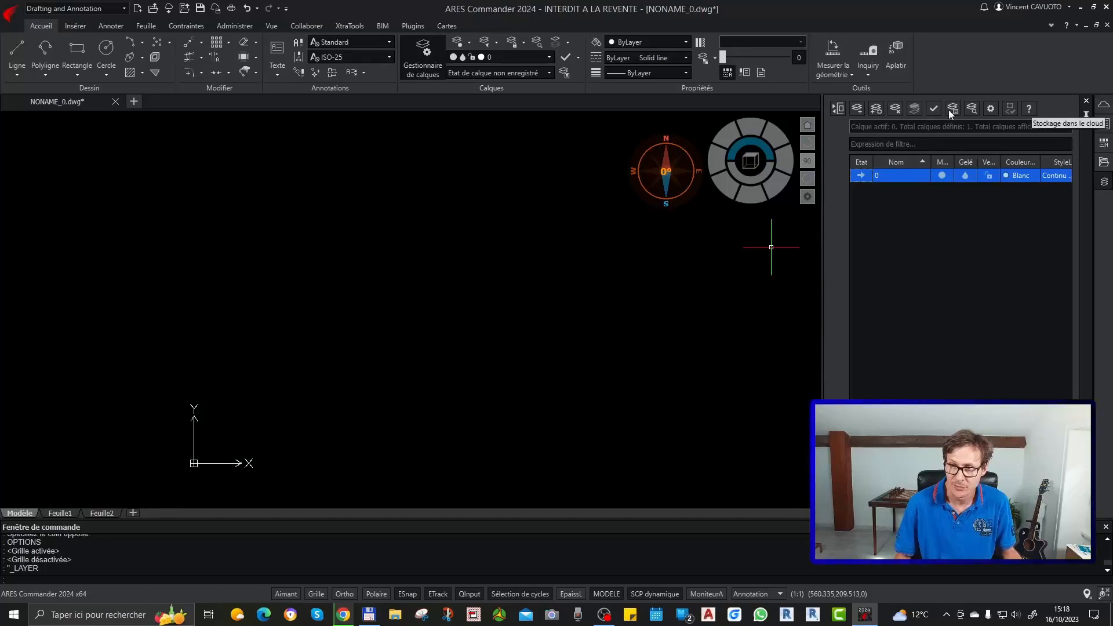
Display the properties palette by running the PROPRIETES command, leaving nothing selected in the drawing
left_click(528, 242)
left_click(551, 294)
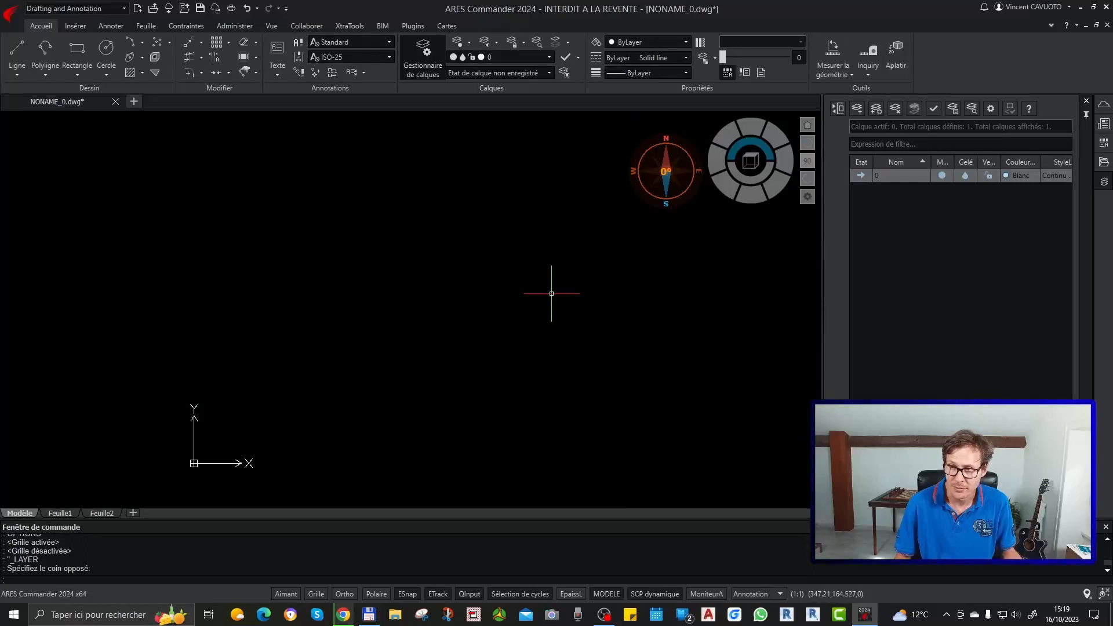
type("PRO")
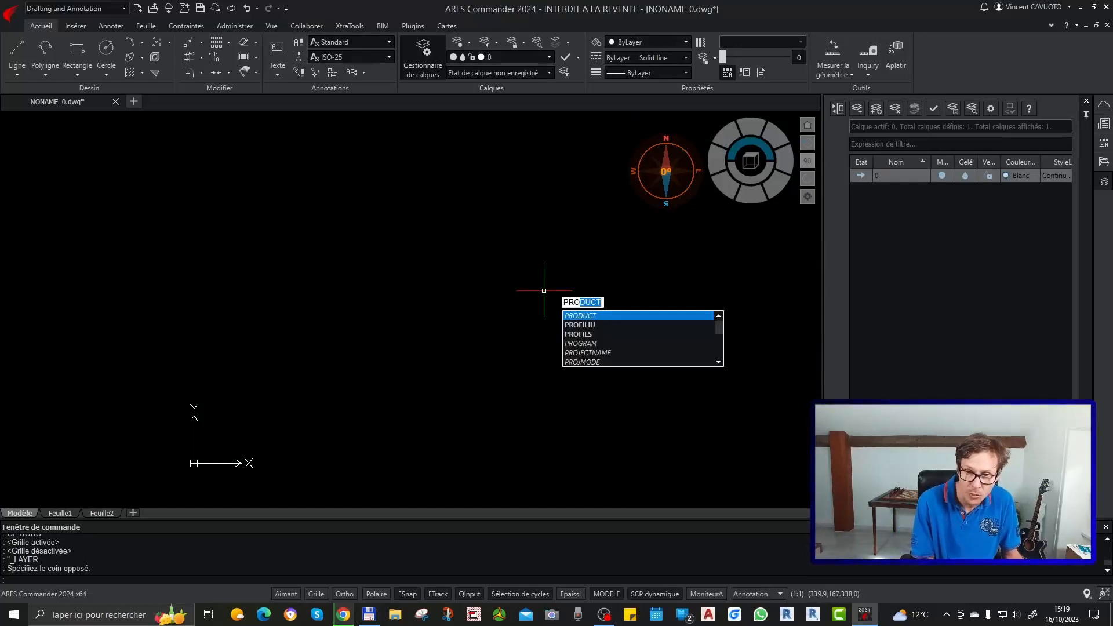
type("P")
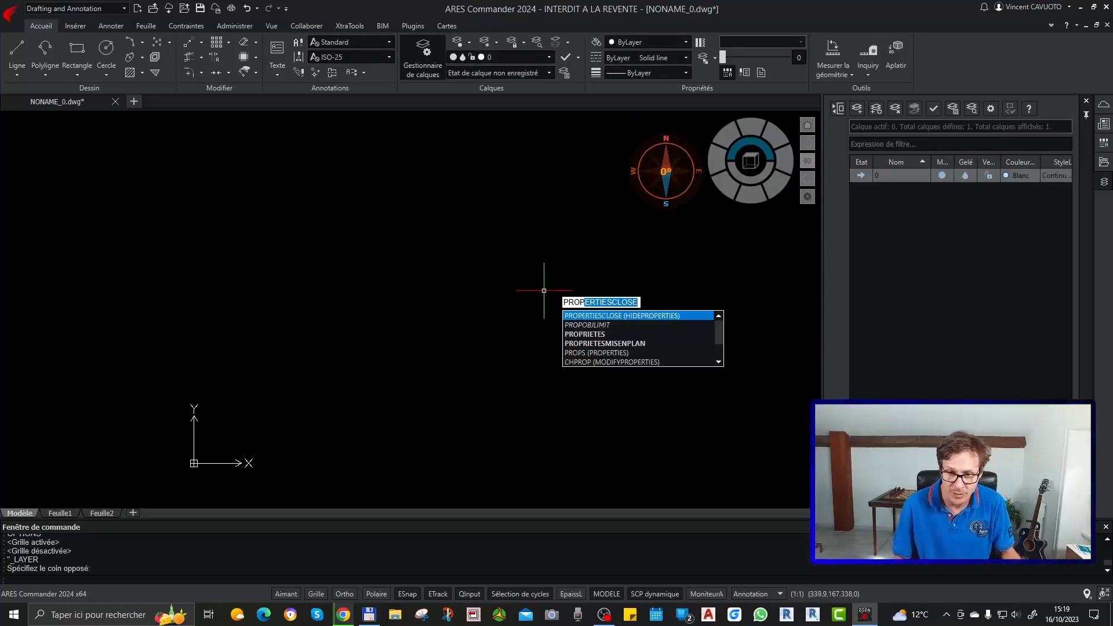
left_click(602, 335)
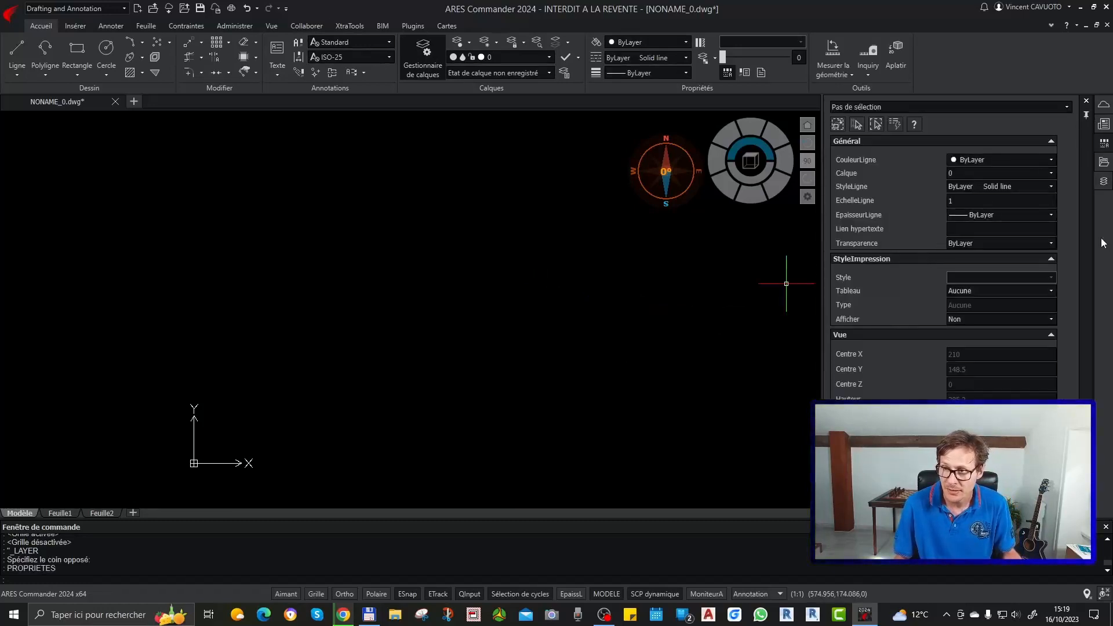
left_click(617, 325)
left_click(674, 386)
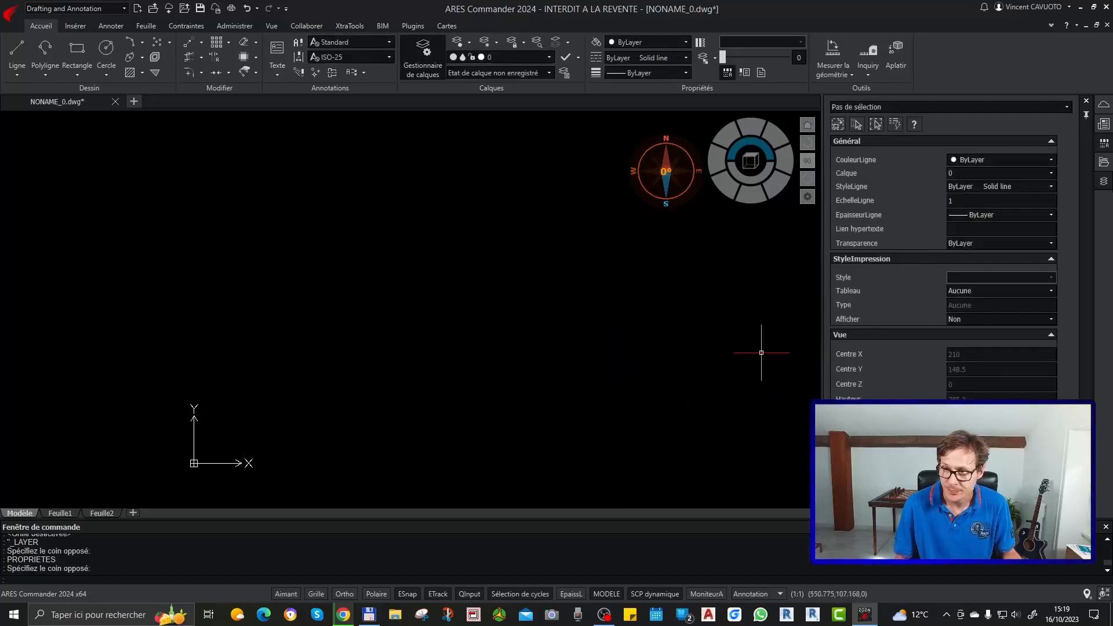
Switch between the layer manager and the properties palette twice, ending on the properties
left_click(1105, 183)
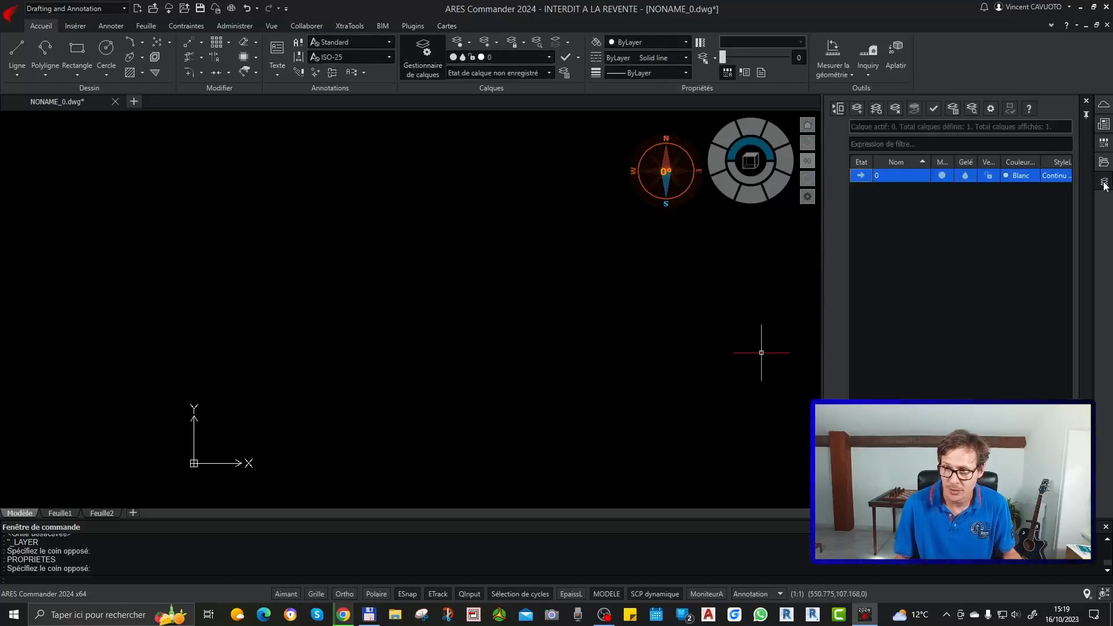
left_click(1106, 144)
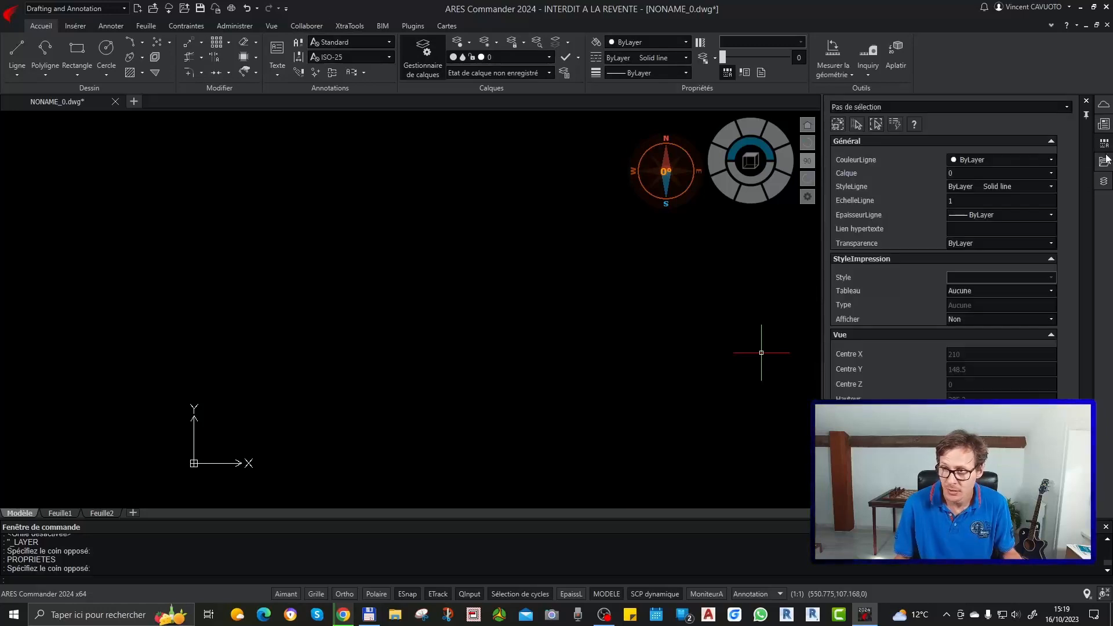
left_click(1107, 183)
left_click(1106, 146)
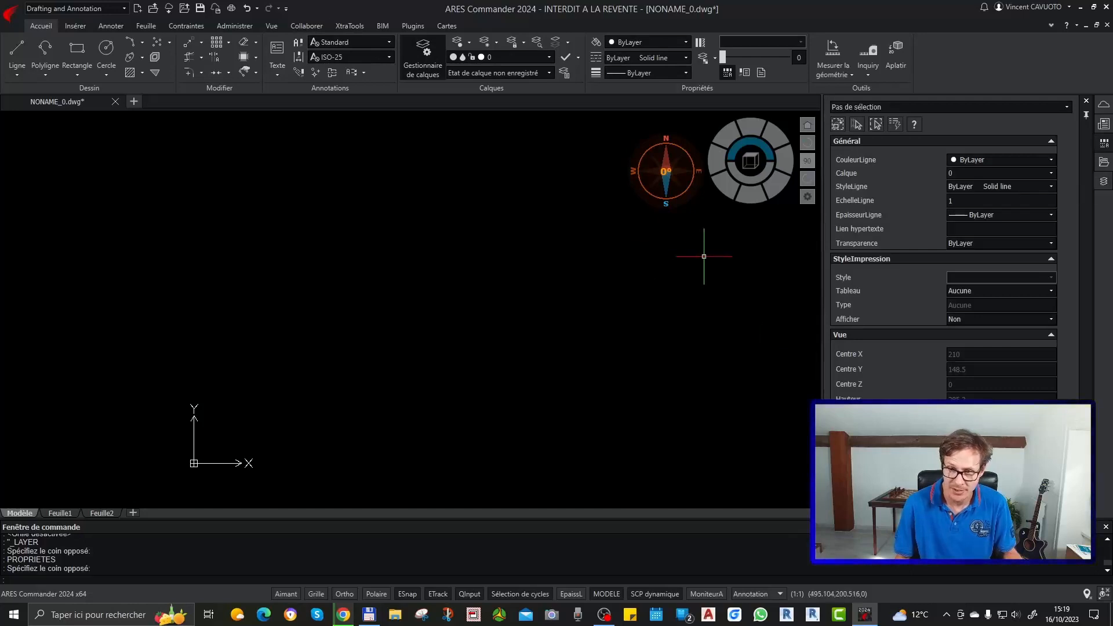
Add the references palette with the XR command, look through the layer and sheet set palettes, and return to the properties
type("xr")
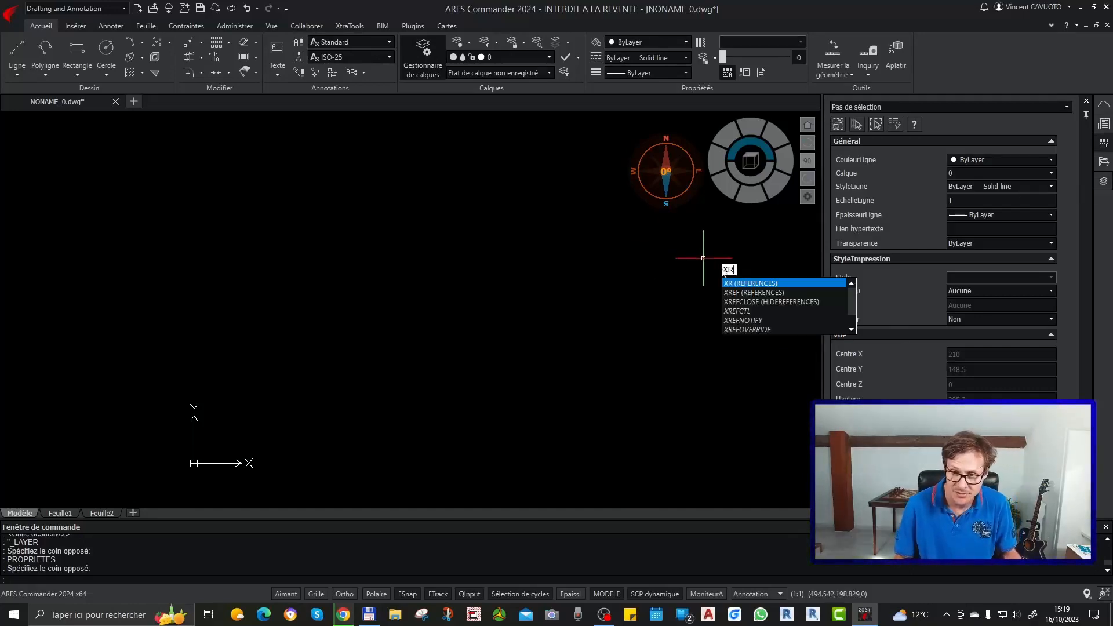
left_click(769, 284)
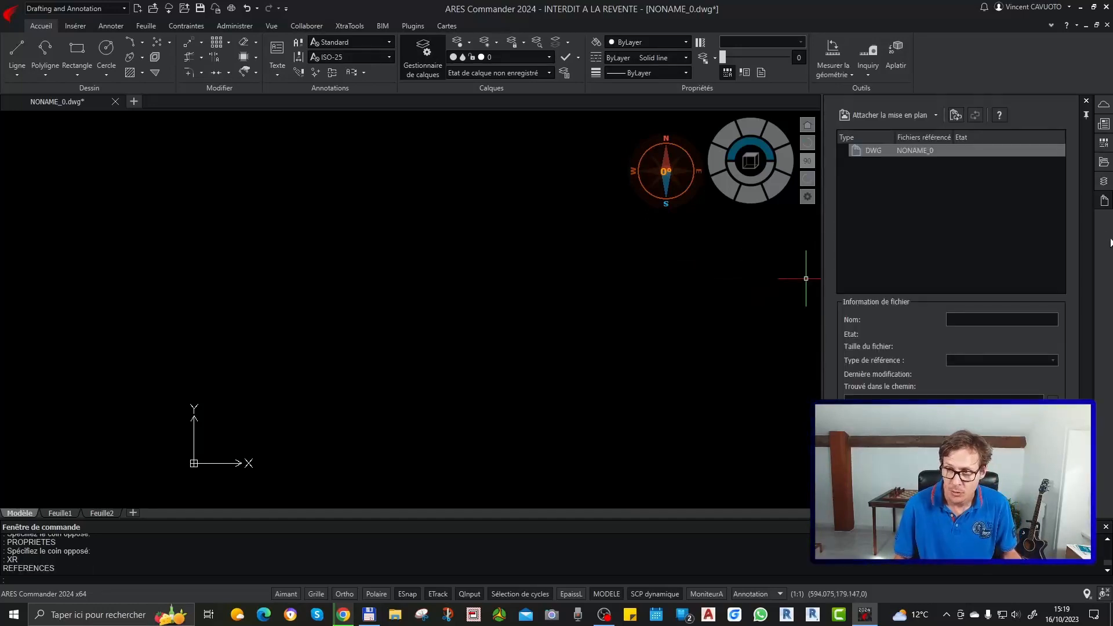
left_click(1104, 183)
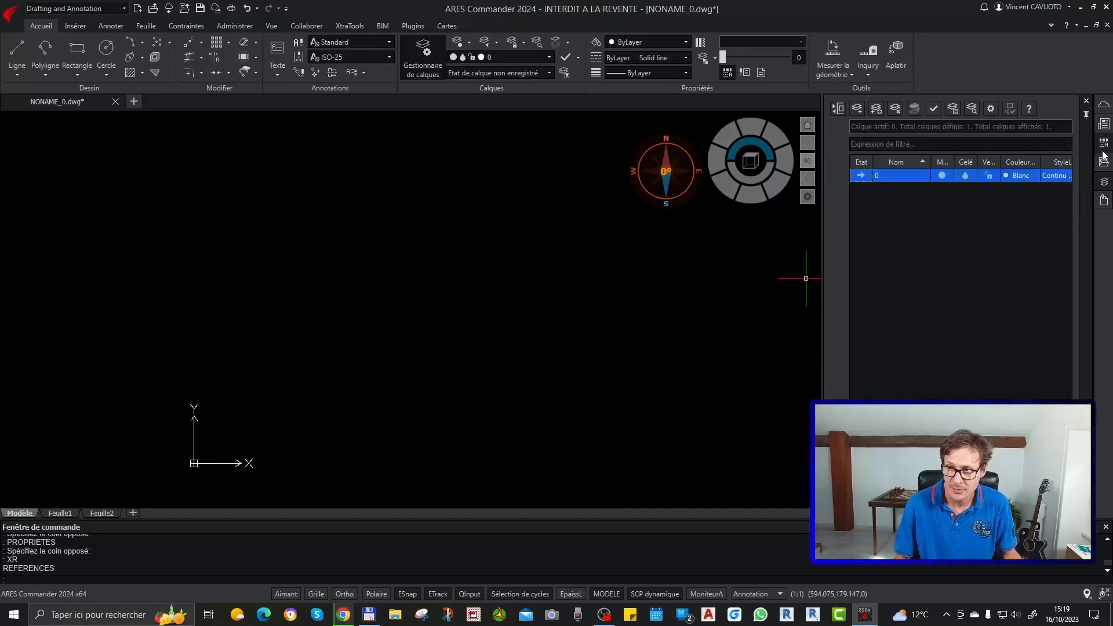
left_click(1104, 155)
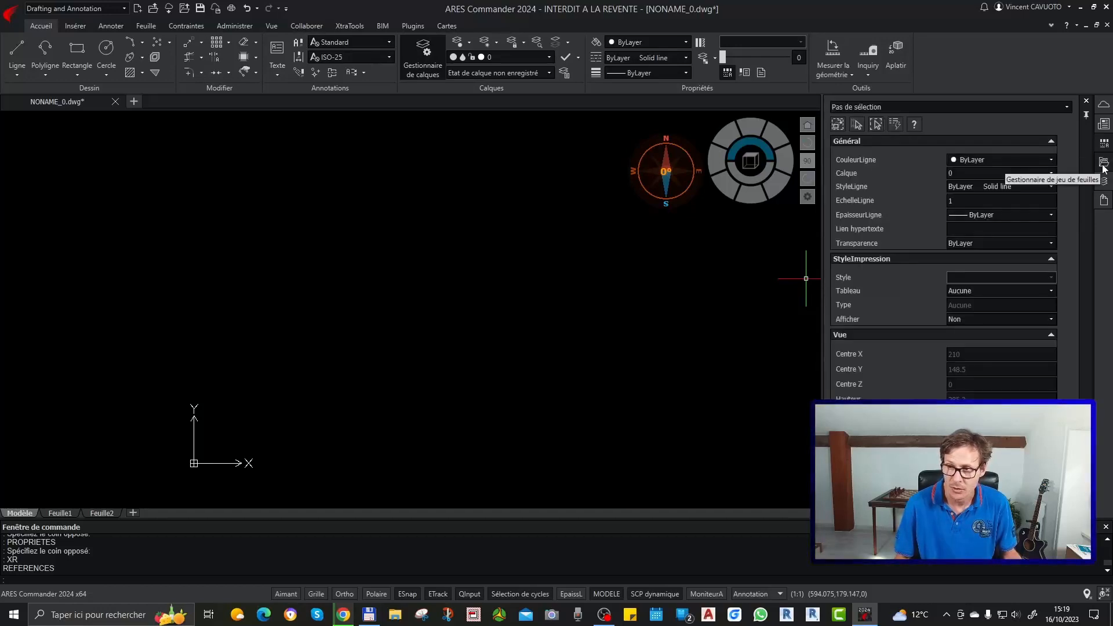
left_click(1104, 166)
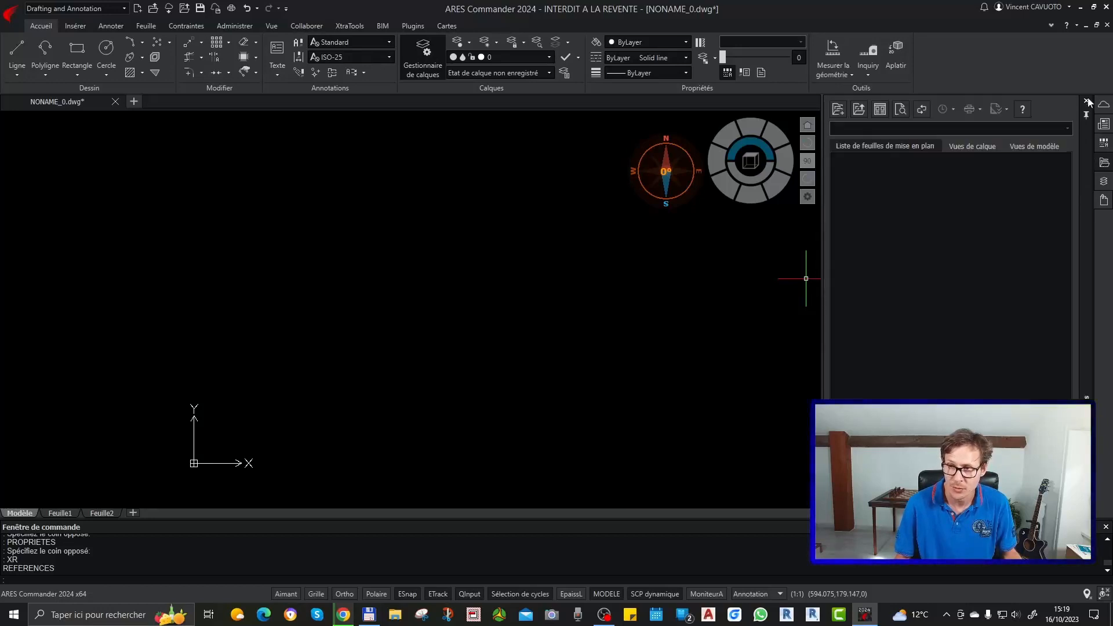
left_click(1104, 125)
left_click(1105, 200)
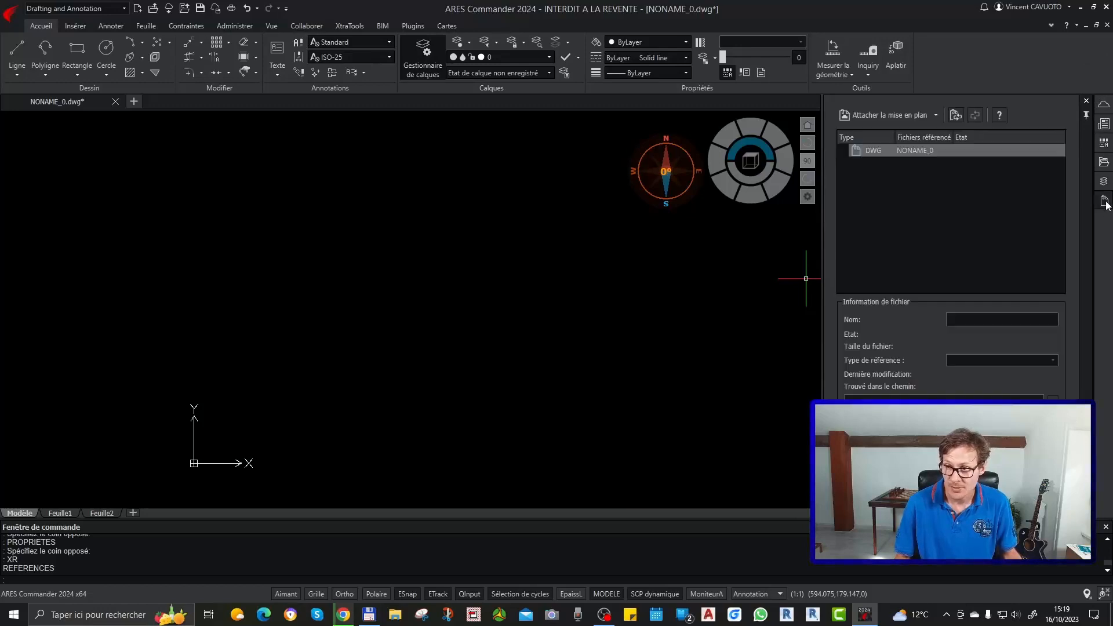
left_click(1104, 143)
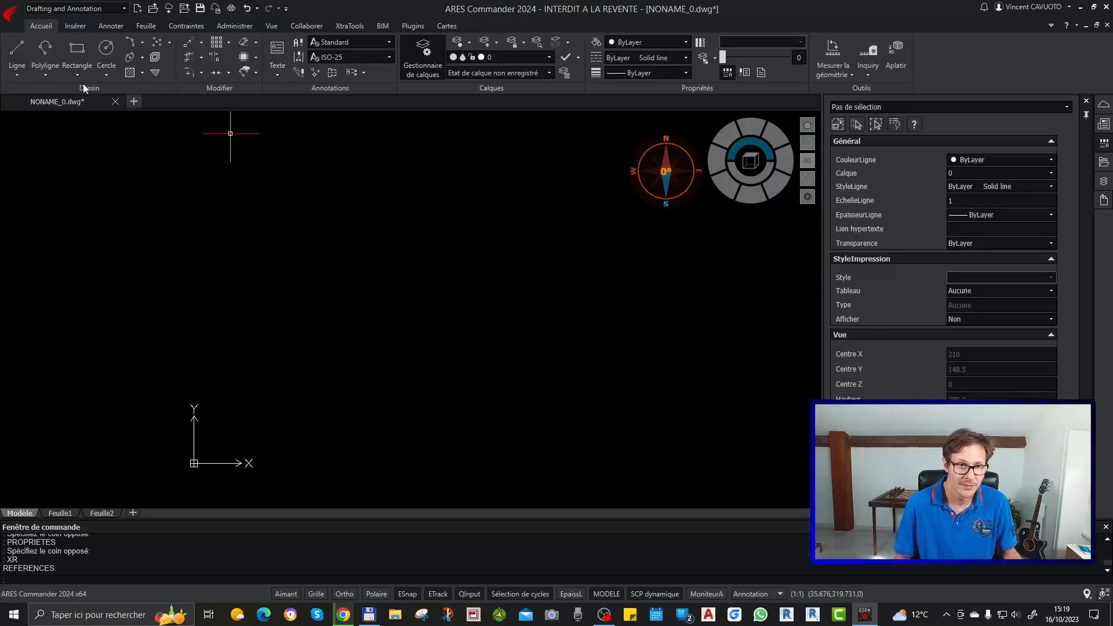
Start a line in the upper part of the drawing with Ortho on and draw a horizontal segment 150 units to the right
left_click(17, 53)
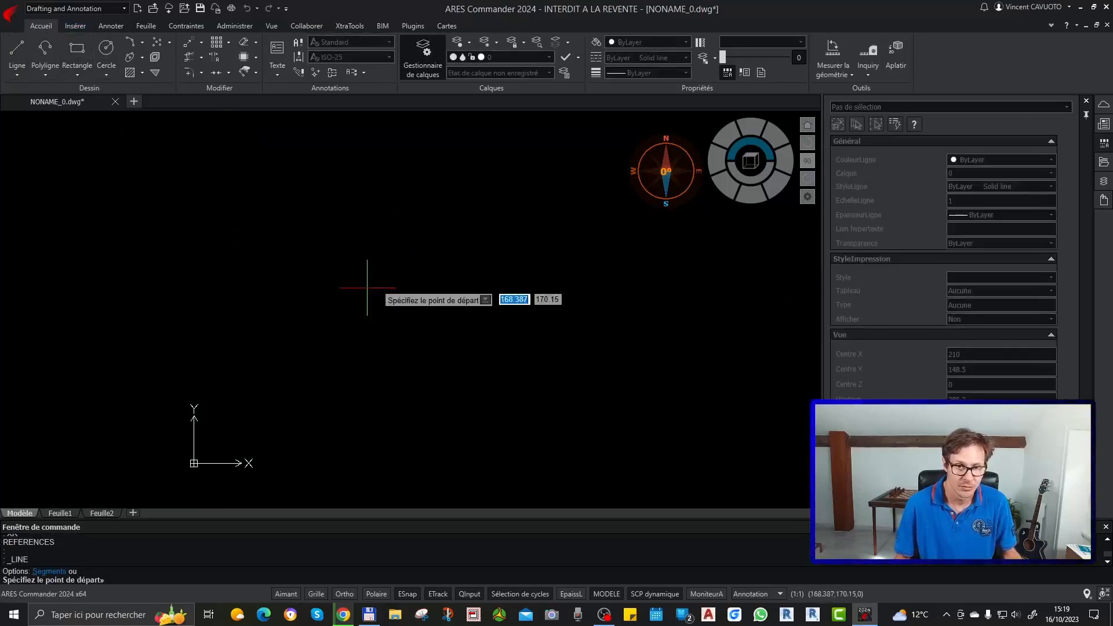
left_click(274, 222)
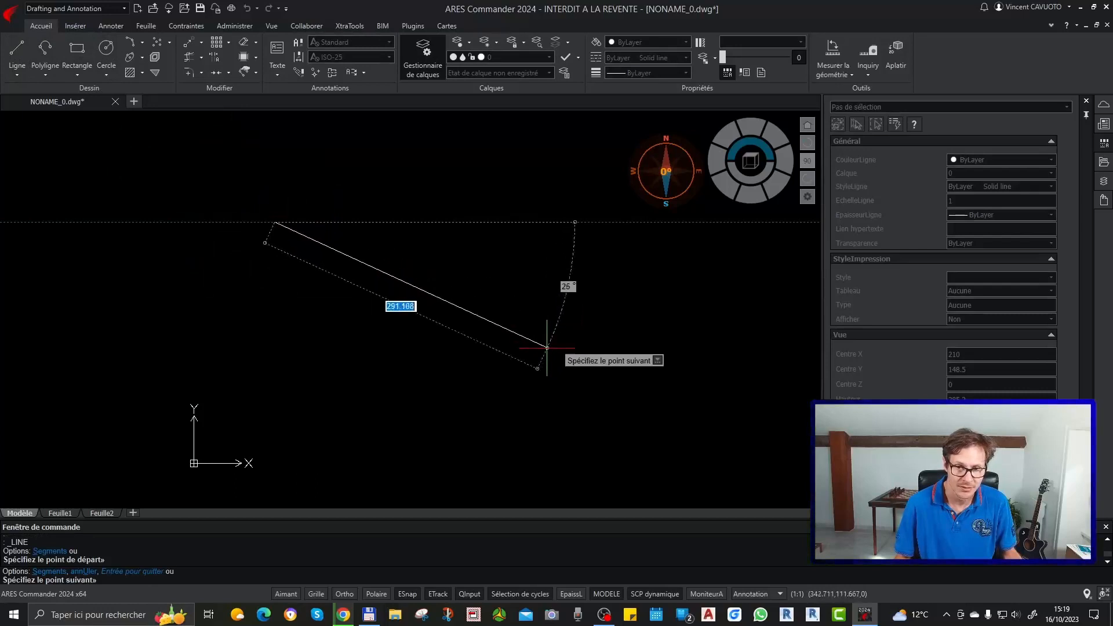
left_click(346, 594)
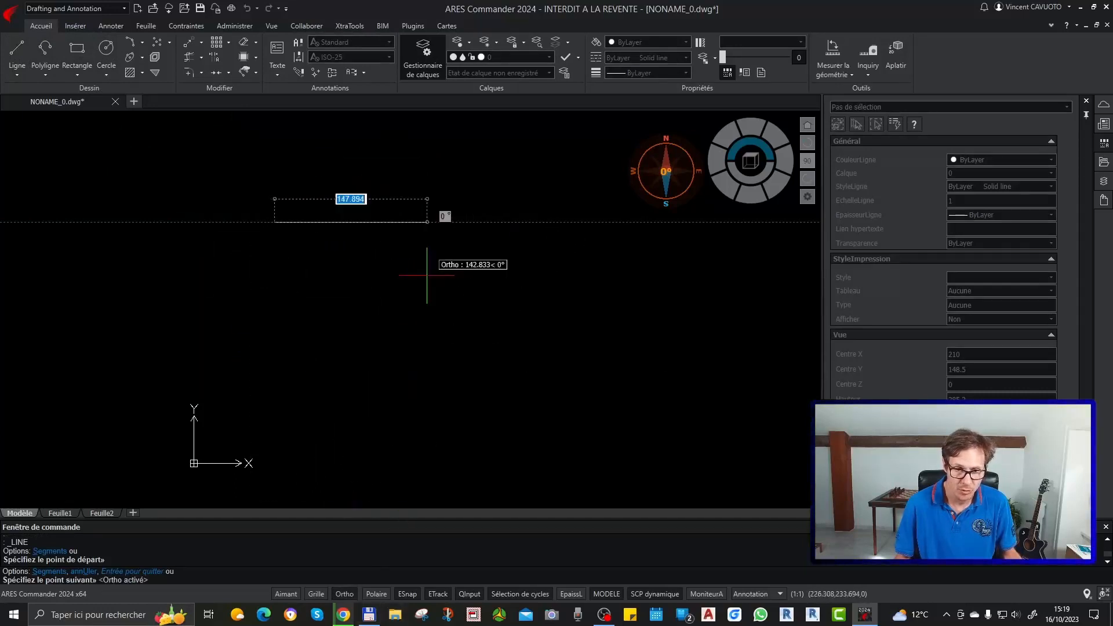
type("150")
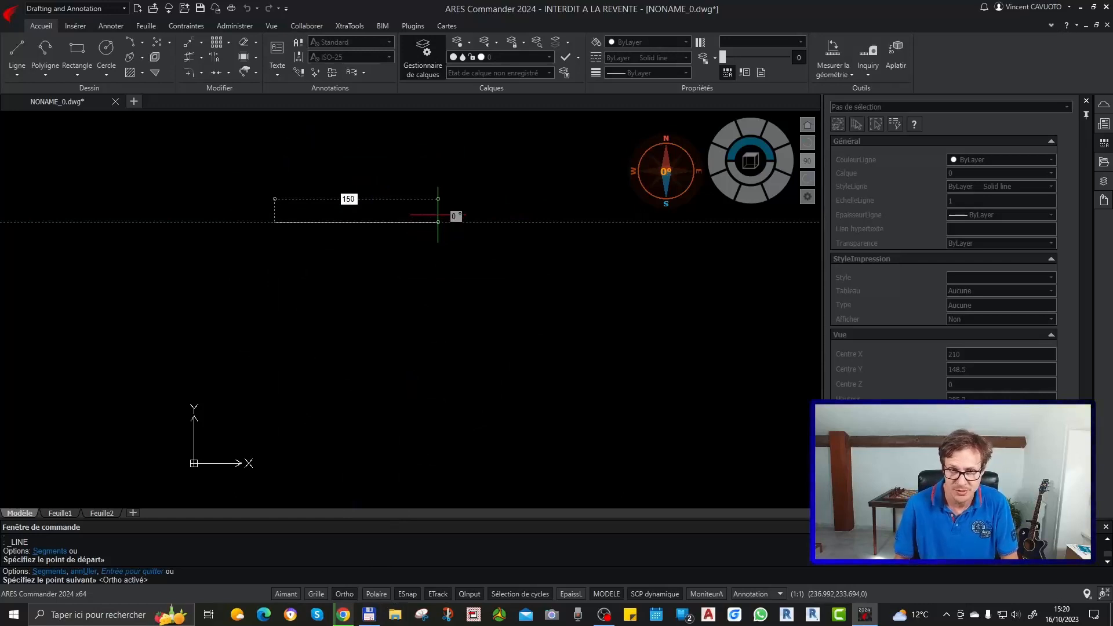
key("Return")
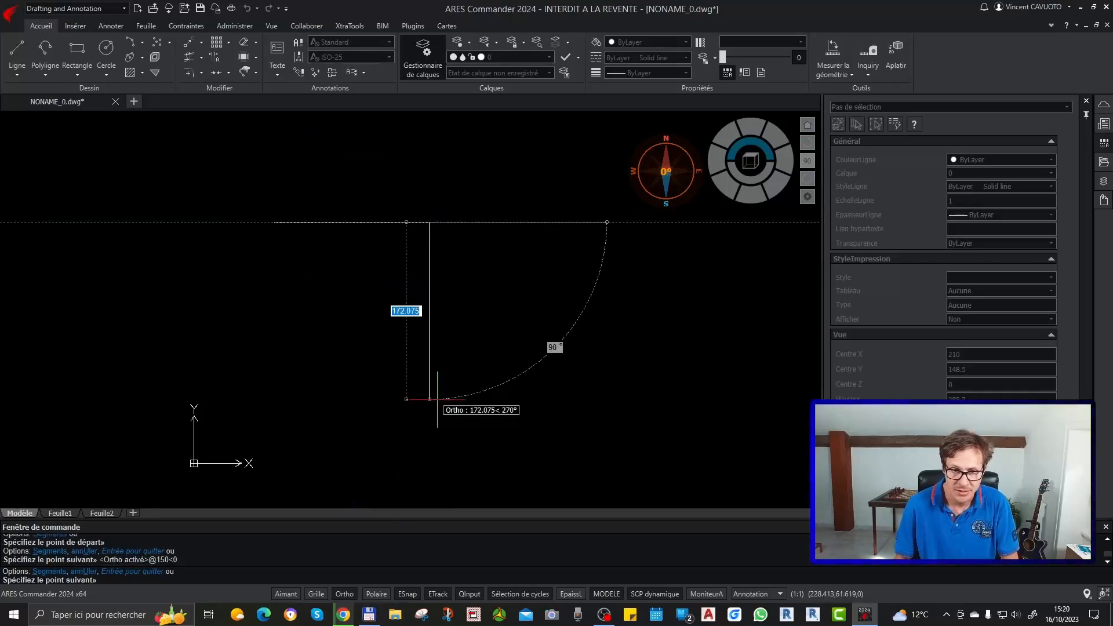
Continue the line 200 units down and 150 units to the left, and close it into a rectangle
type("200")
key("Return")
type("150")
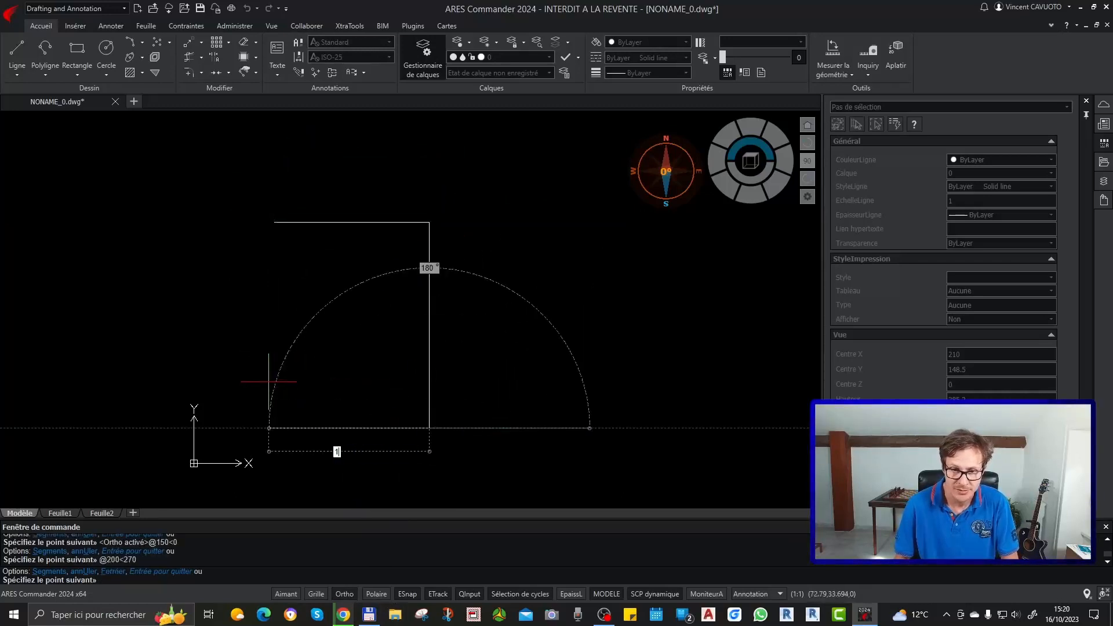
key("Return")
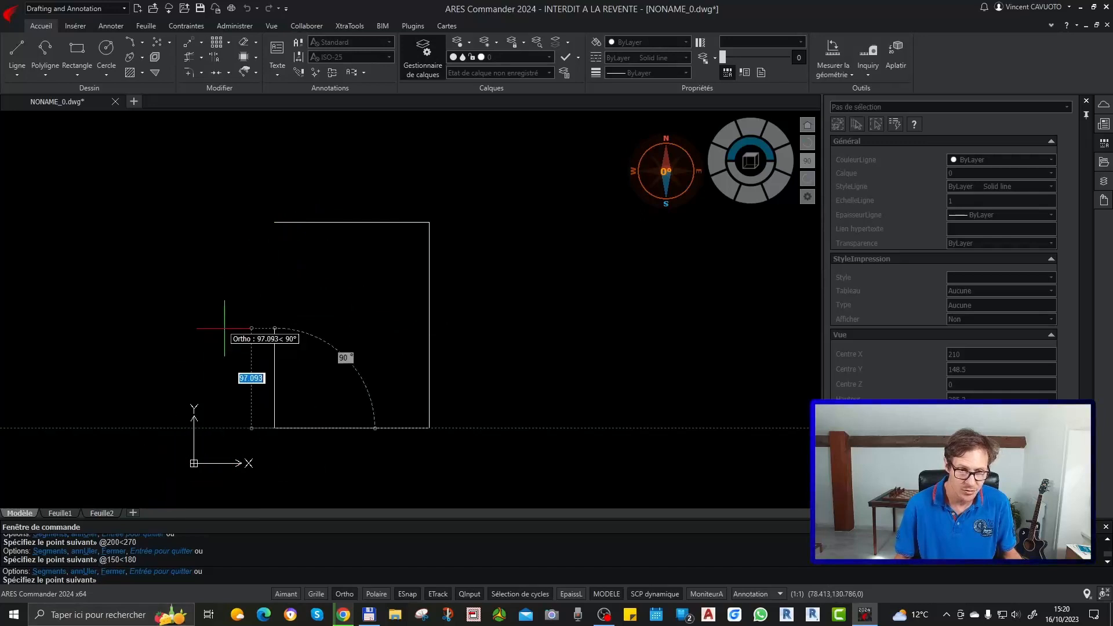
key("Return")
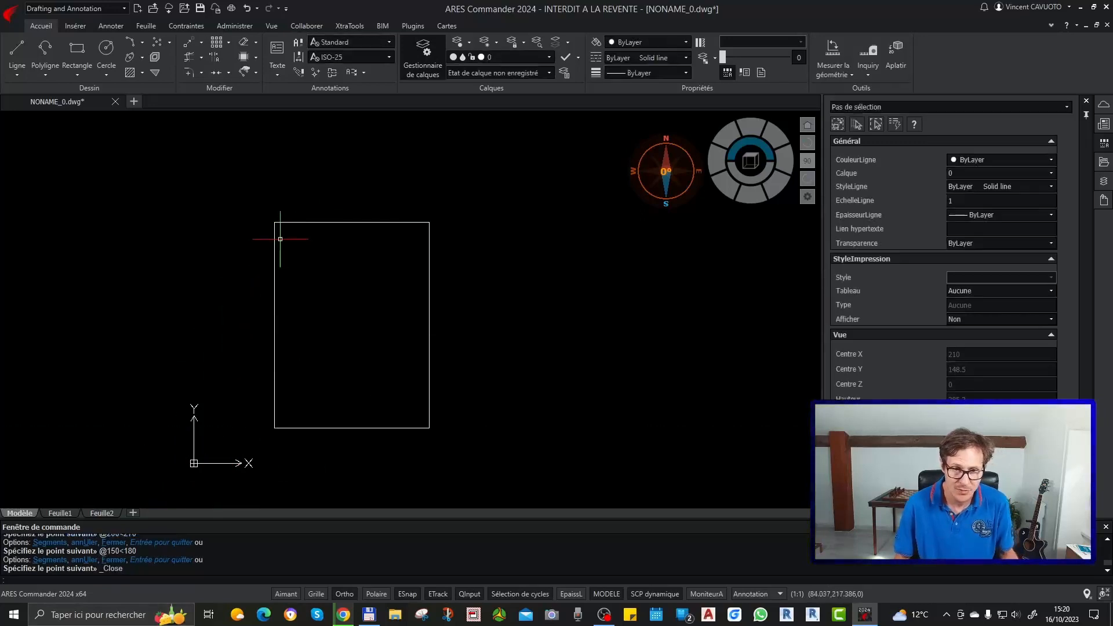
key("Escape")
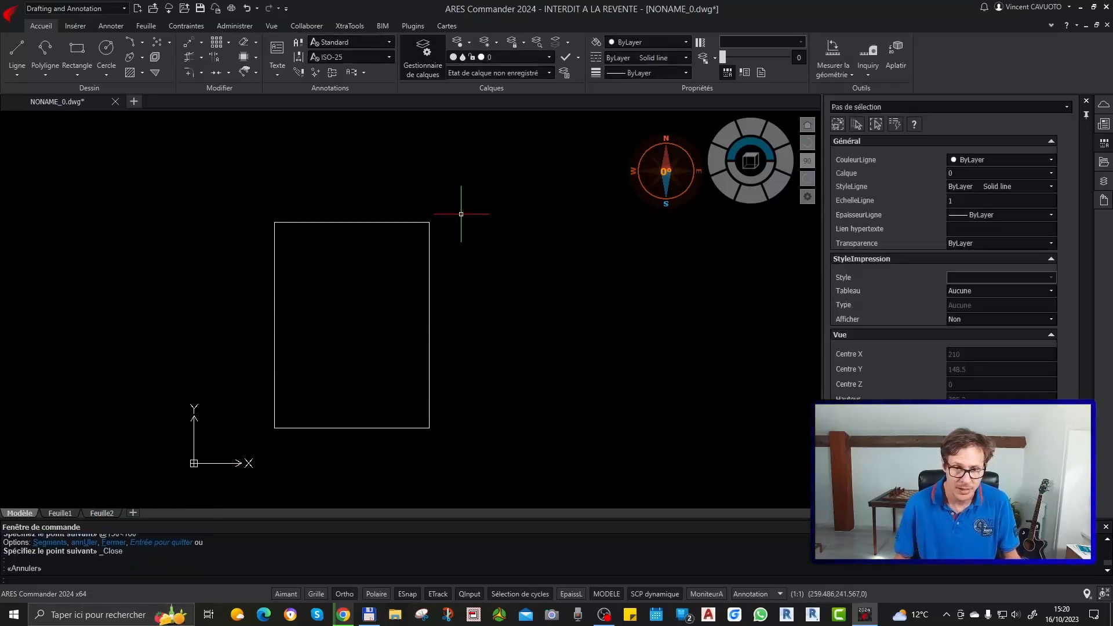
Select the whole rectangle with an enclosing window, repeat with a crossing window from right to left, and clear each selection
middle_click_drag(438, 295, 492, 269)
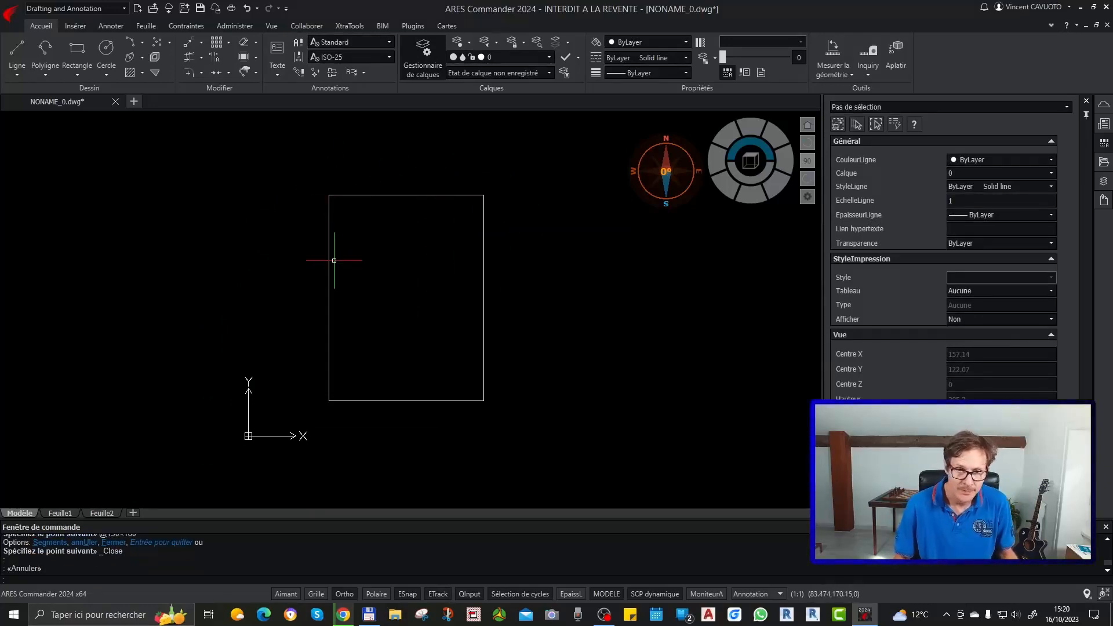
left_click(308, 172)
left_click(561, 463)
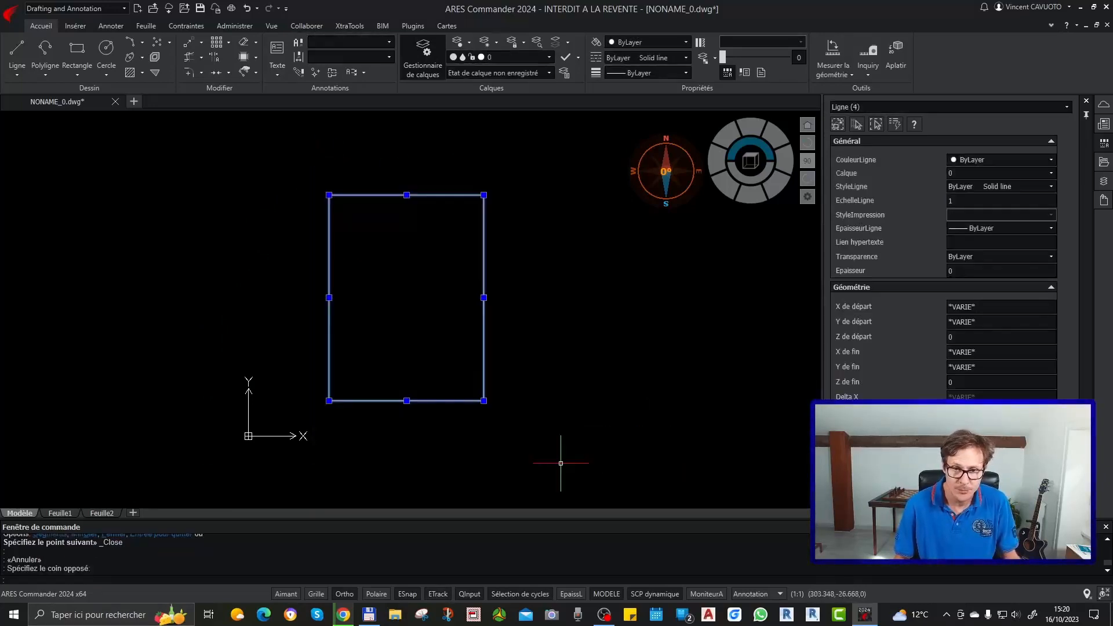
key("Escape")
left_click(518, 173)
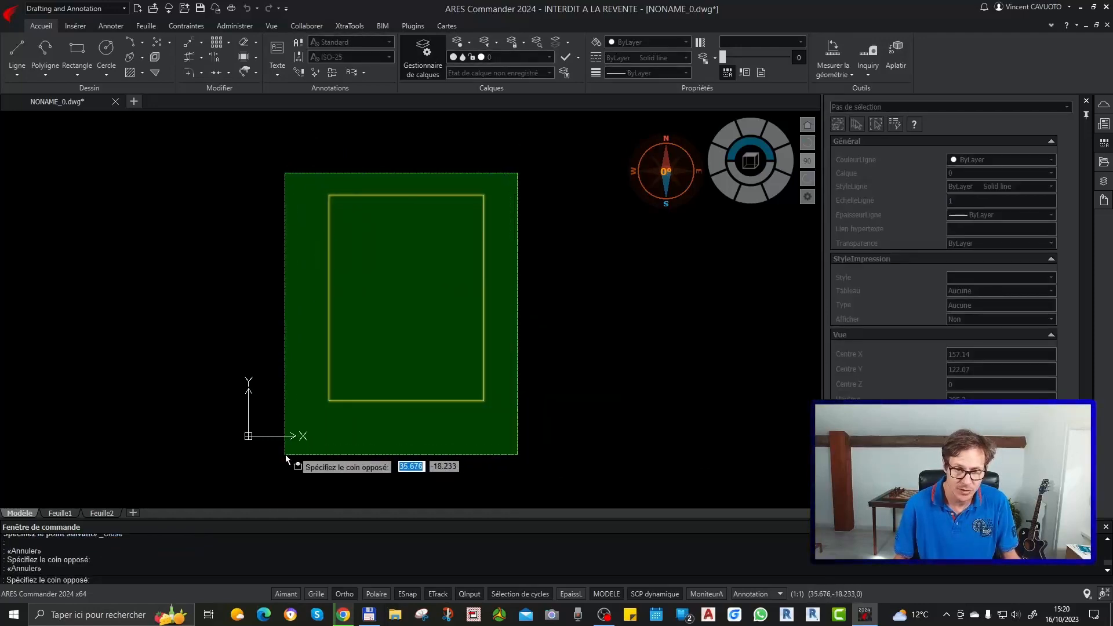
left_click(298, 413)
key("Escape")
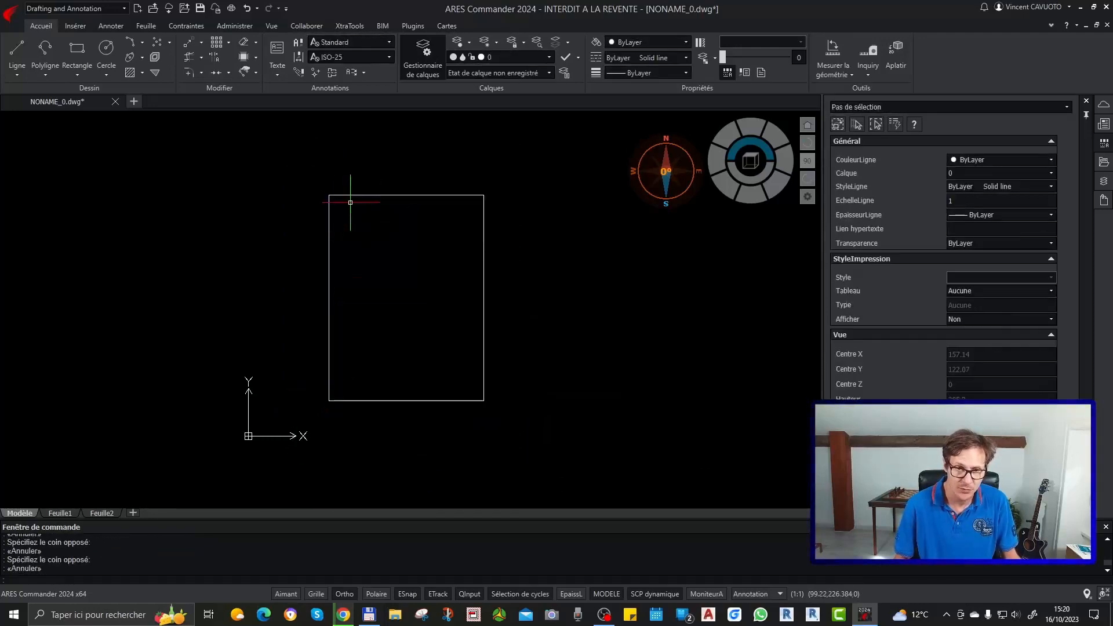
Window-select only the rectangle's left line, try a crossing selection over its right part, and clear both selections
left_click(297, 172)
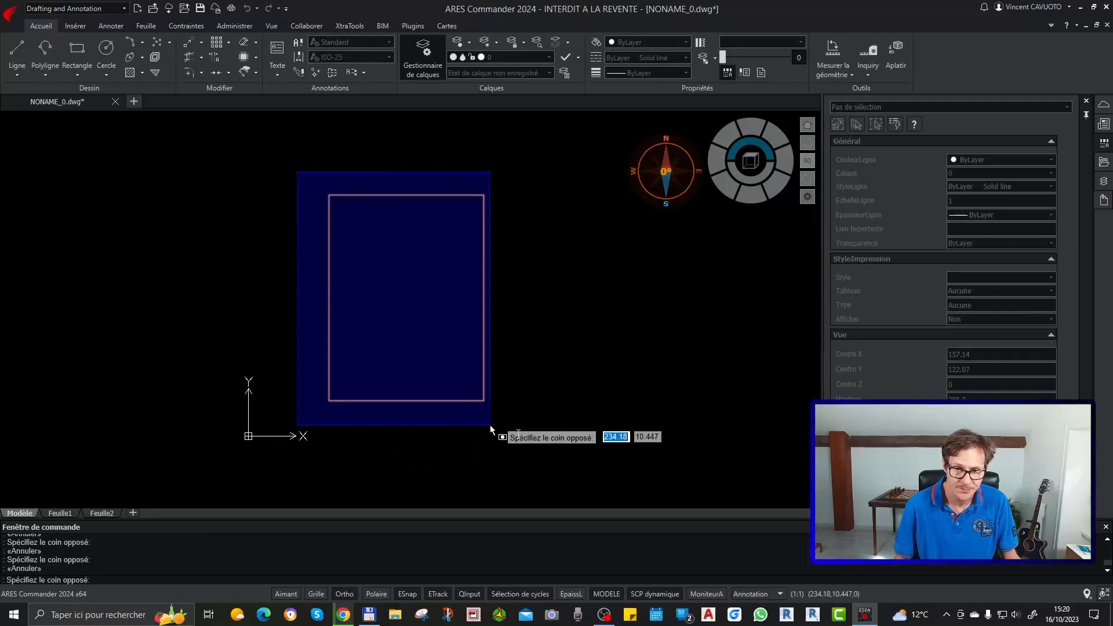
left_click(474, 418)
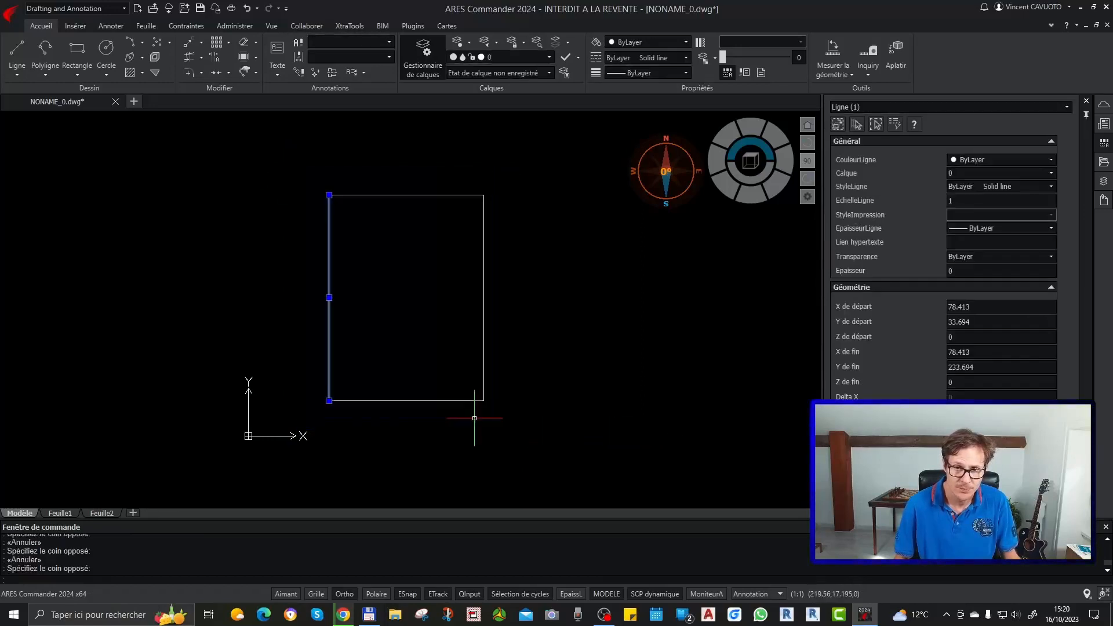
key("Escape")
left_click(524, 171)
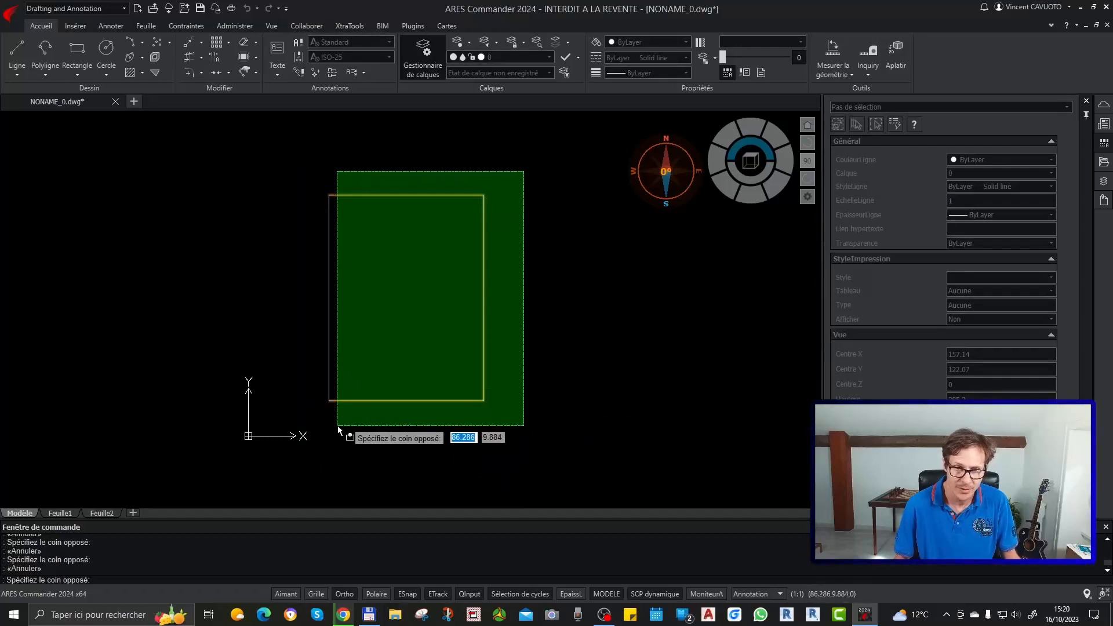
left_click(442, 416)
key("Escape")
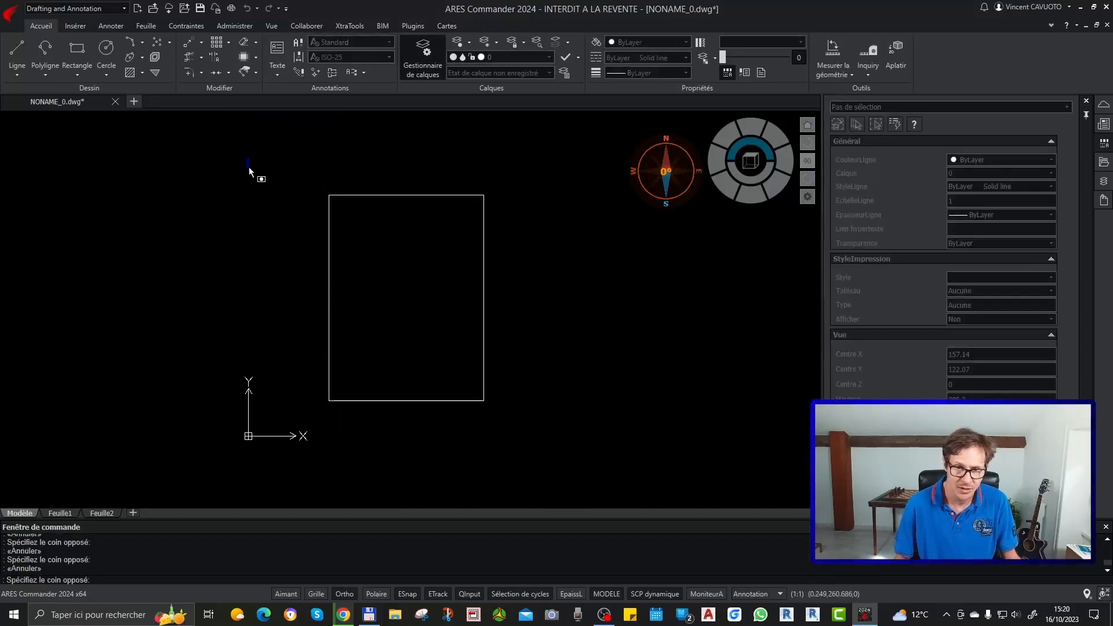
Repeat the left-to-right window selection twice, stopping short of the rectangle's right line, and clear the selection each time
left_click(247, 158)
left_click(459, 429)
key("Escape")
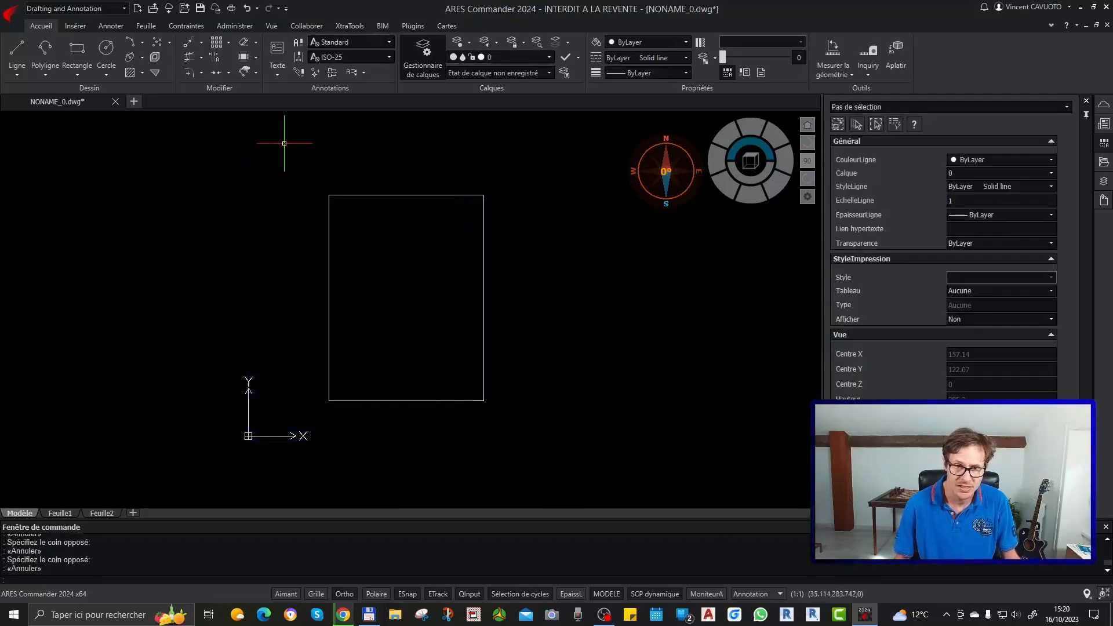
left_click(284, 143)
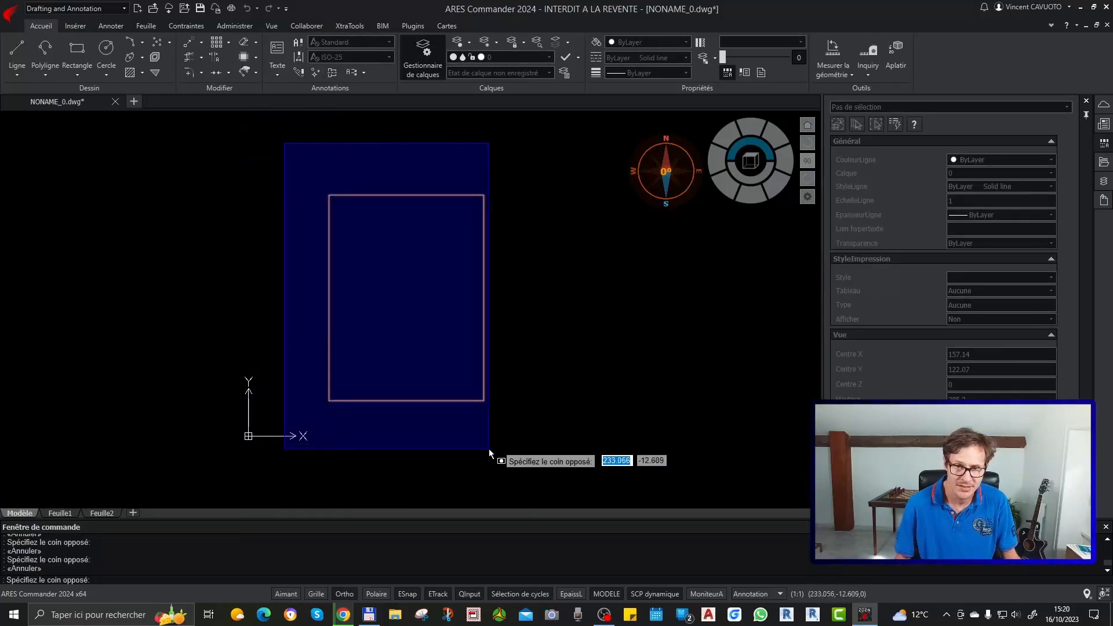
left_click(437, 442)
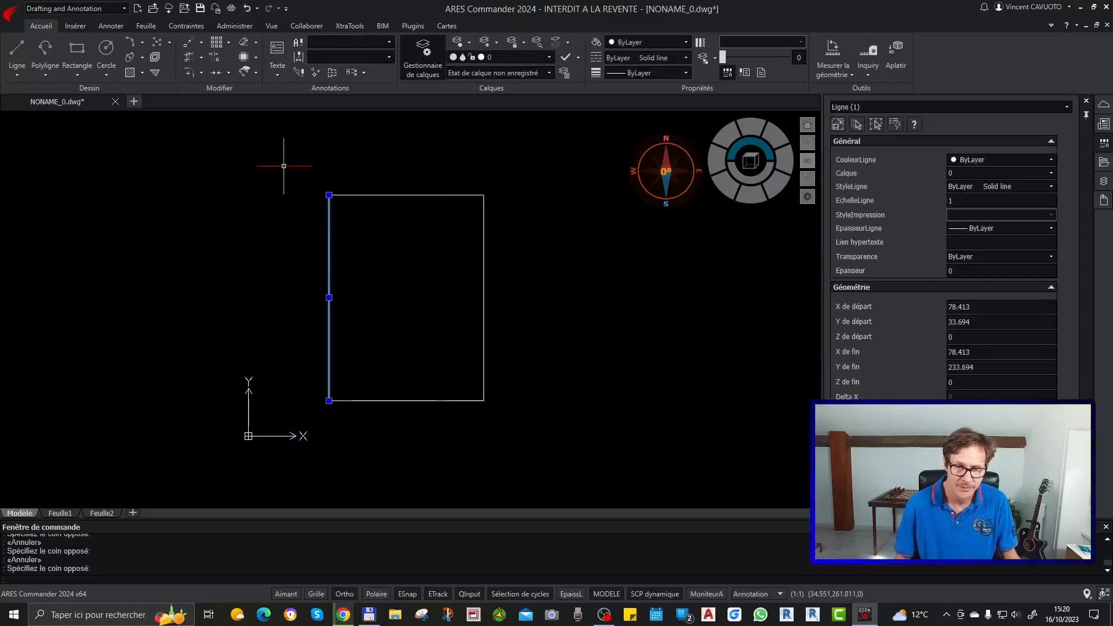
key("Escape")
Select the rectangle's top, bottom and right lines with a crossing window, clear them, and begin and cancel another crossing selection
left_click(583, 159)
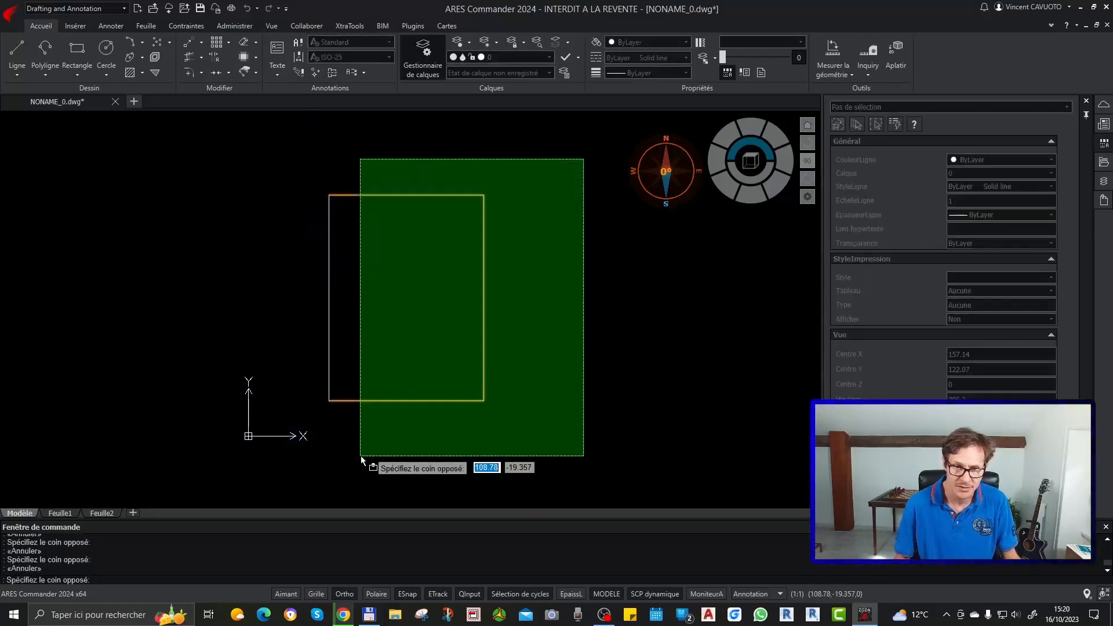
left_click(360, 458)
key("Escape")
left_click(509, 148)
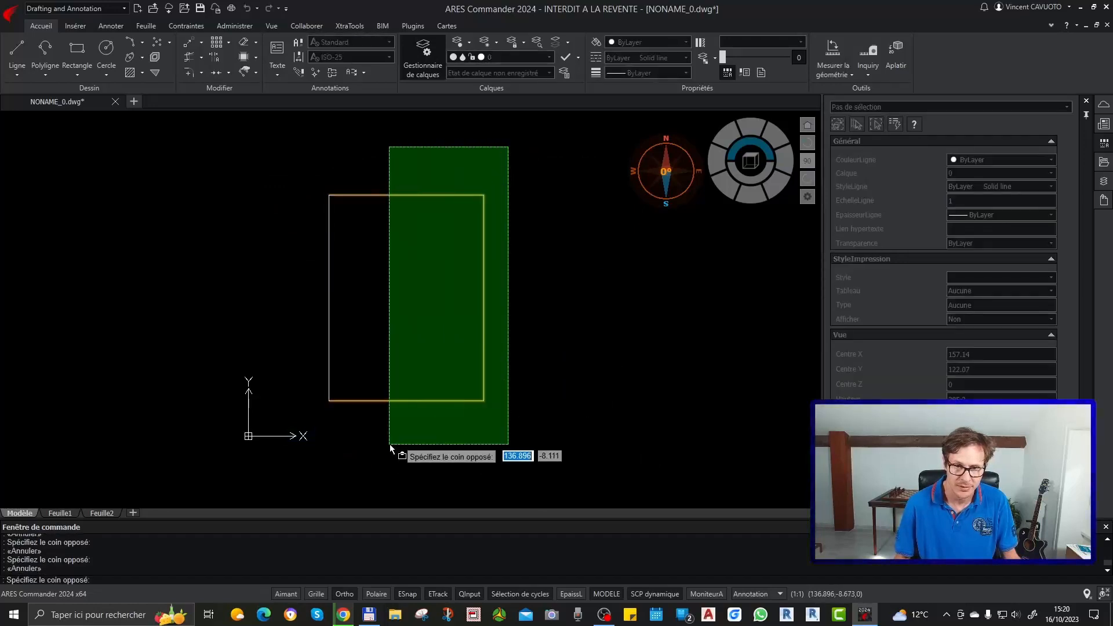
key("Escape")
Select all four lines with a left-to-right window enclosing the rectangle, and clear the selection
left_click(282, 160)
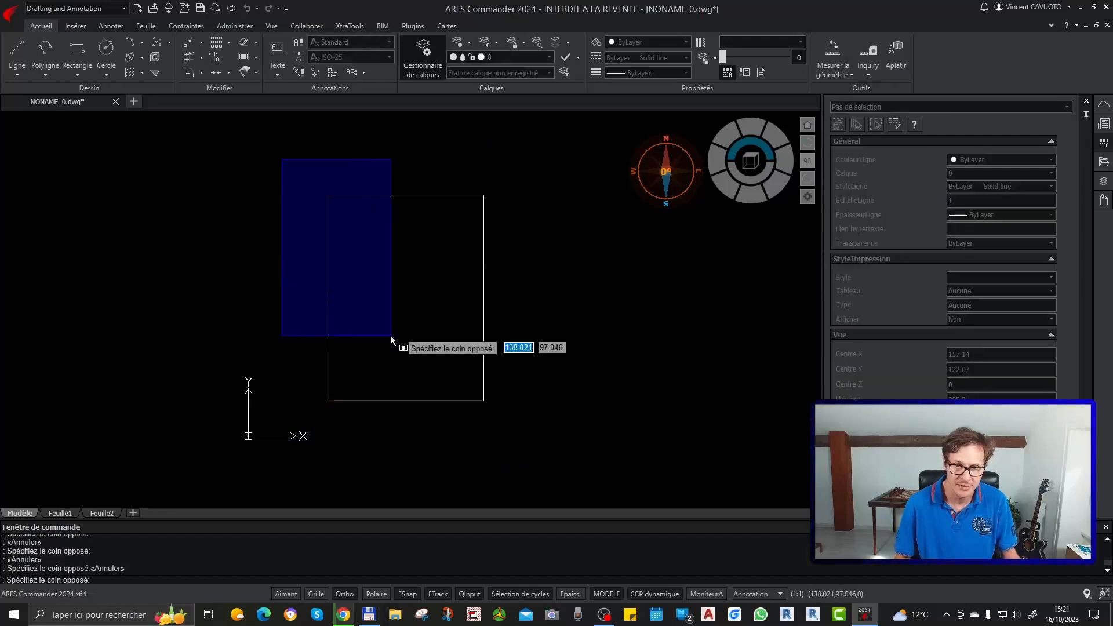
left_click(532, 452)
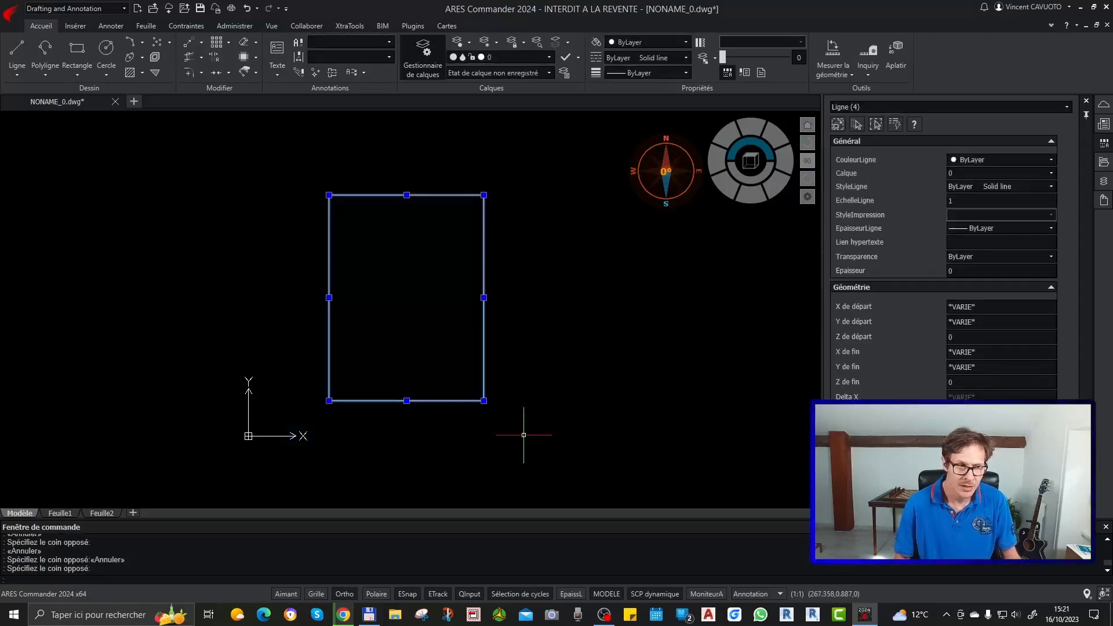
key("Escape")
key("Escape")
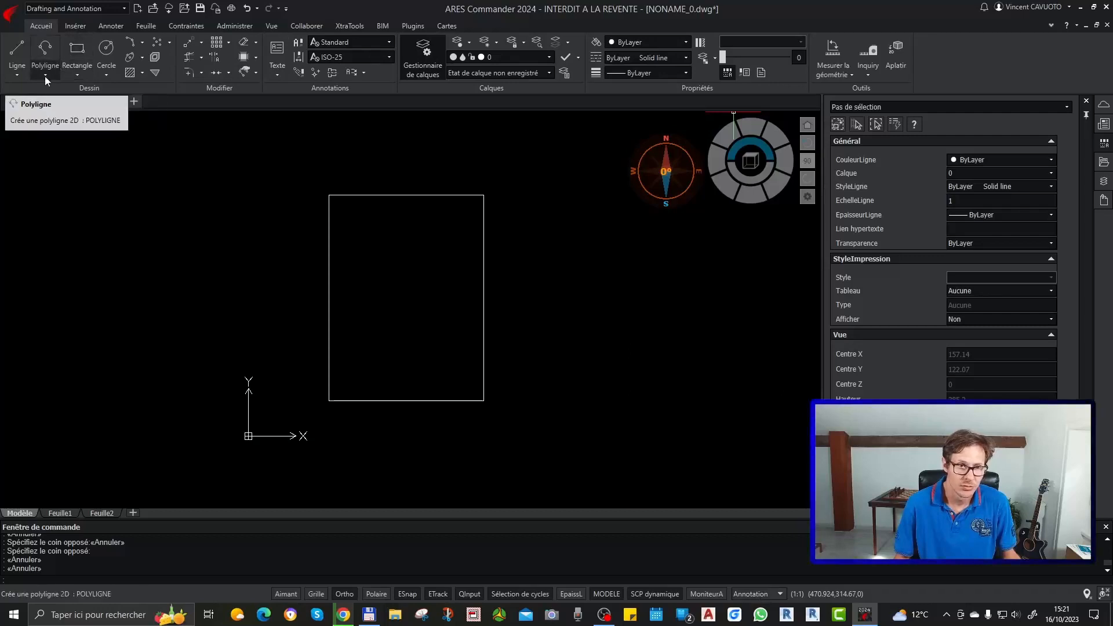
Draw a closed four-sided polyline about 172 by 250 units beside the existing rectangle, finishing it with the Fermer option
left_click(51, 46)
scroll(237, 249, "down", 2)
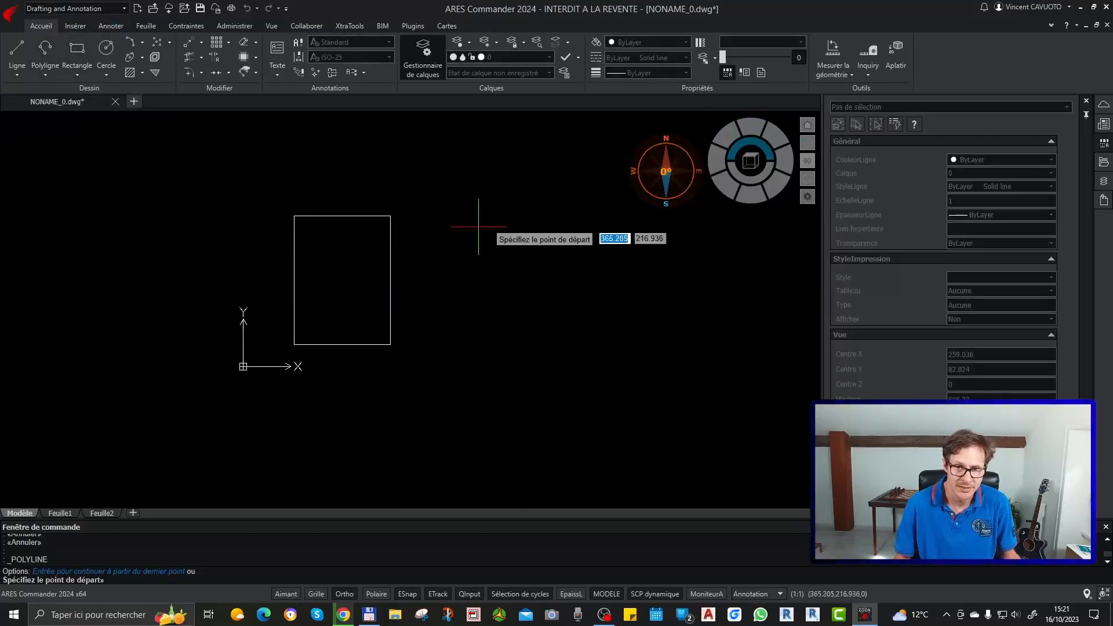
left_click(477, 248)
left_click(587, 258)
left_click(587, 384)
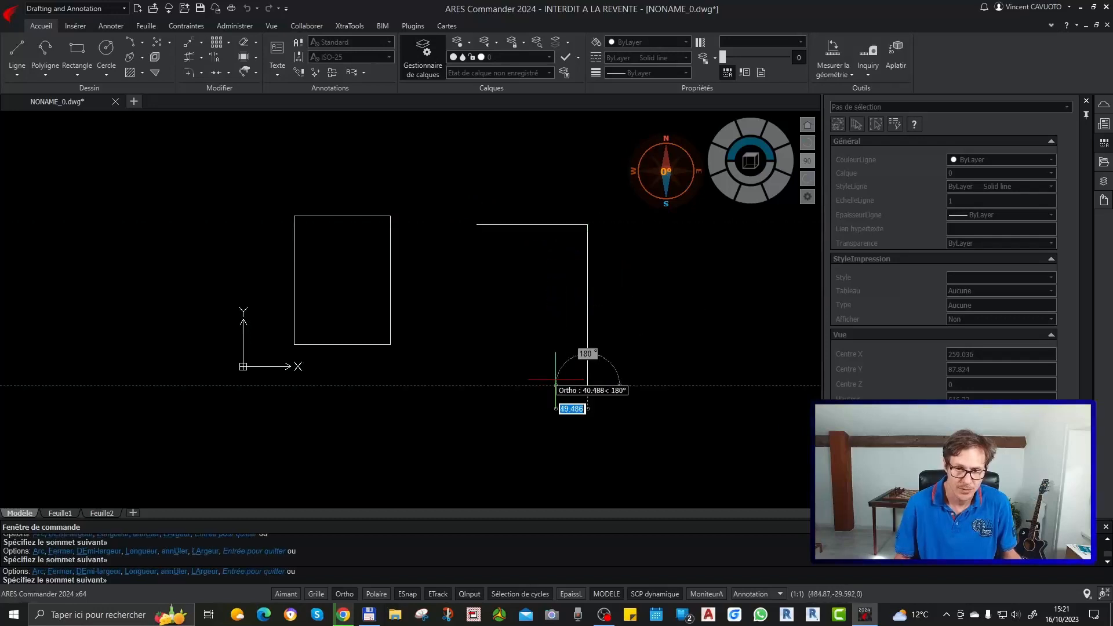
left_click(473, 385)
type("f")
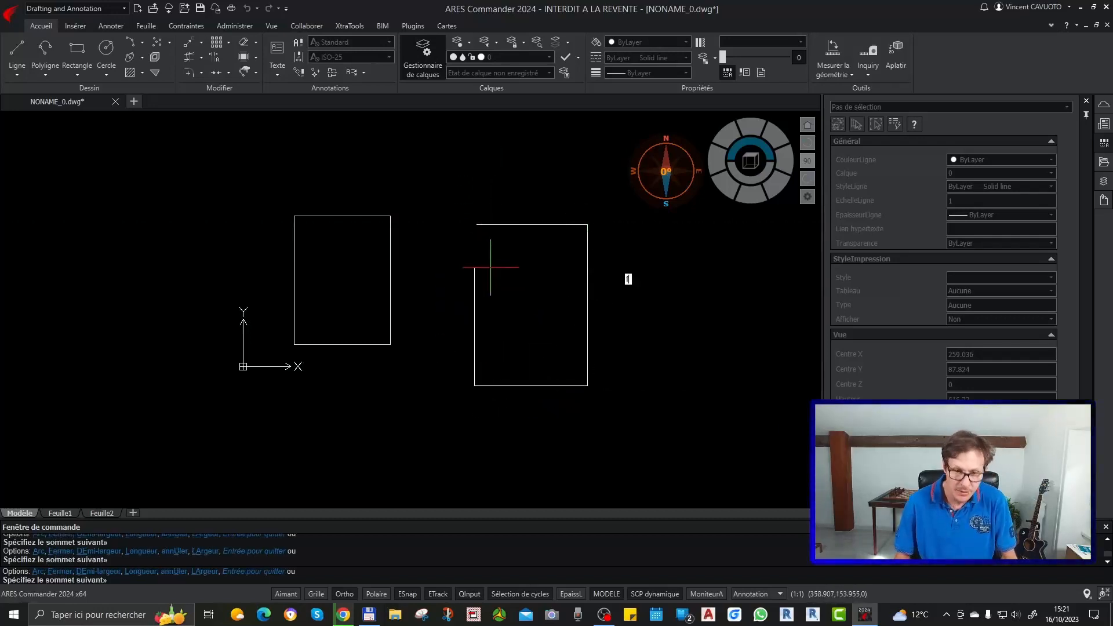
key("Return")
Select the new polyline, display the edit options for its top midpoint grip, and clear the selection
left_click(534, 224)
scroll(554, 216, "up", 2)
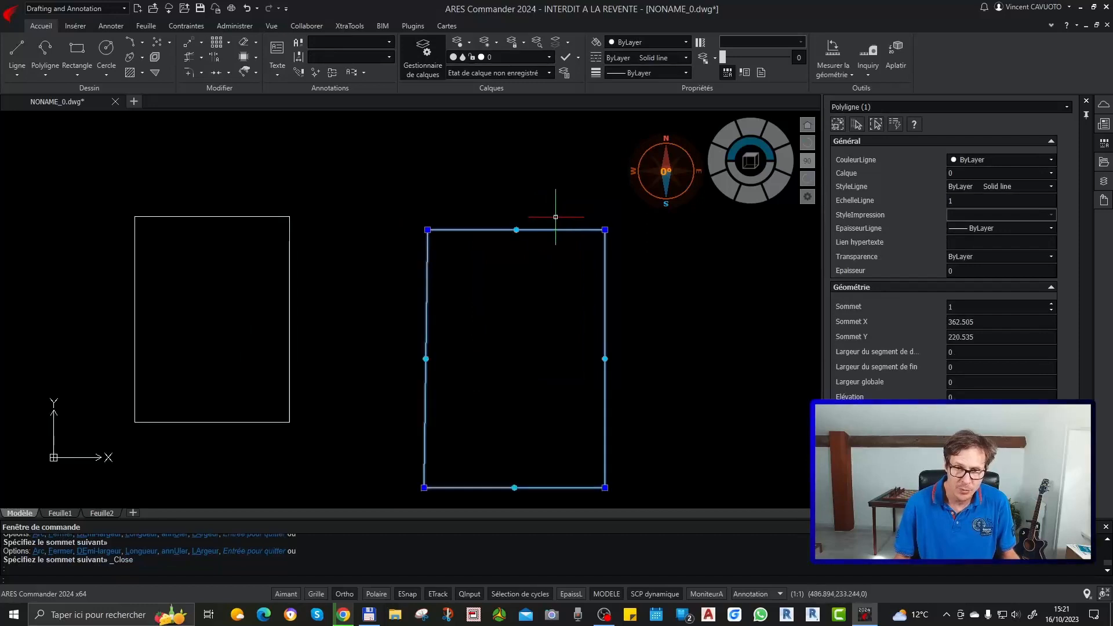
mouse_move(517, 230)
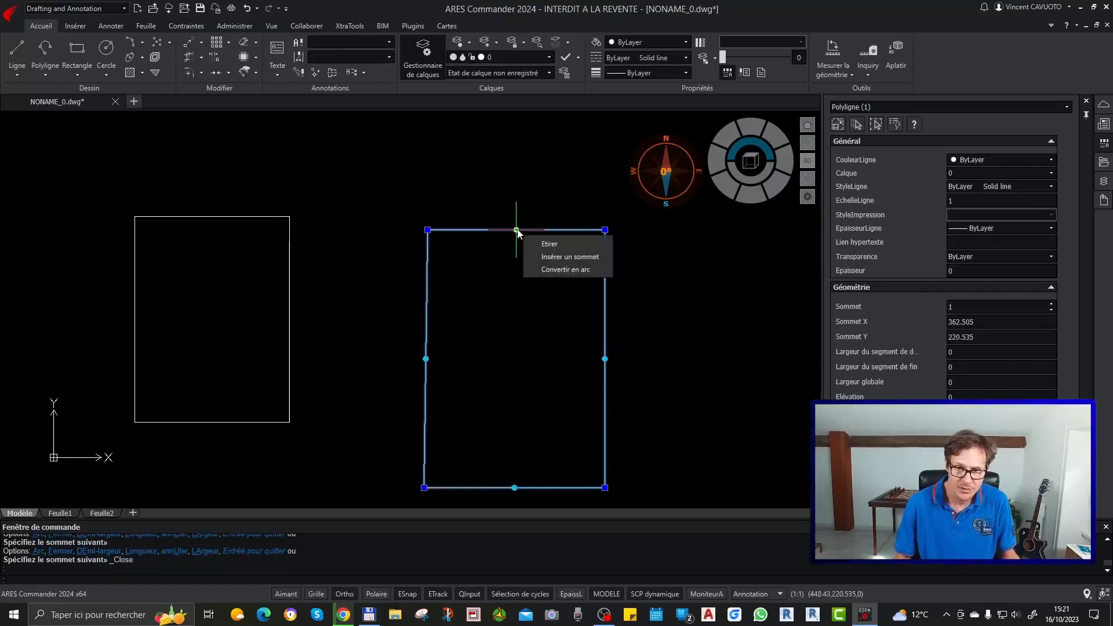
key("Escape")
Move the line-drawn rectangle's top line upward by its midpoint grip, and undo the move
left_click(299, 186)
left_click(266, 241)
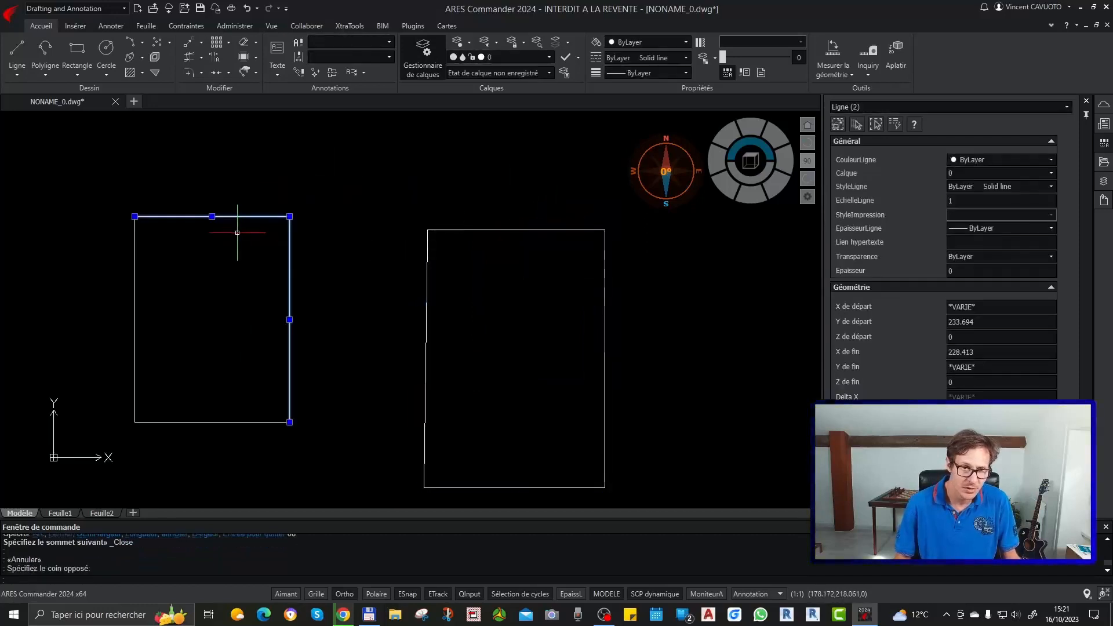
left_click(212, 216)
left_click(212, 168)
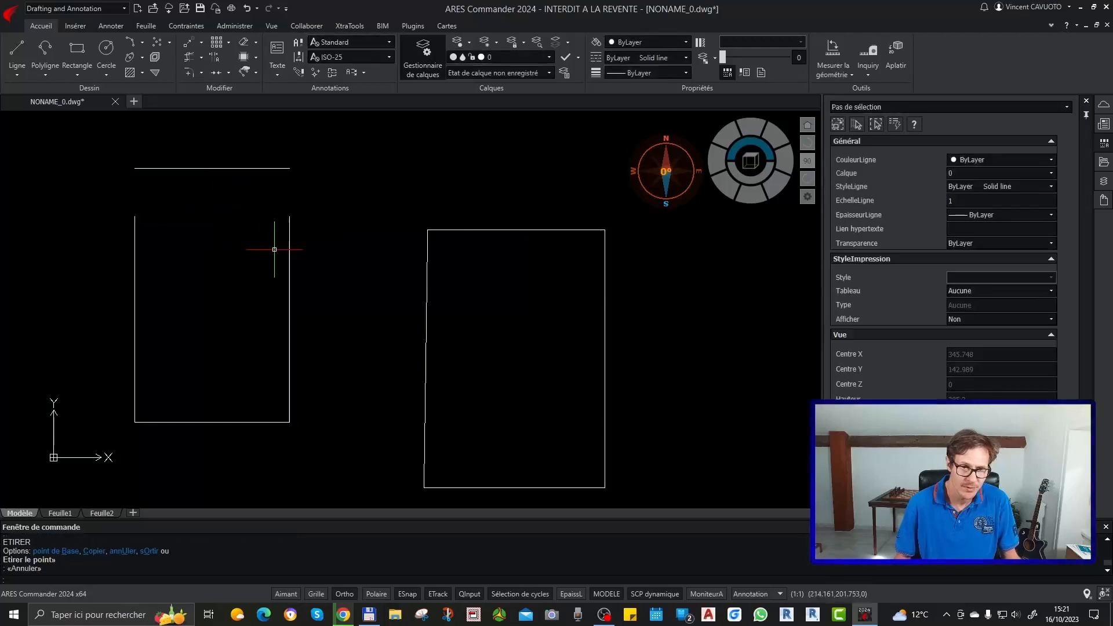
key("ctrl+z")
Convert the closed polyline's top segment into an arc bulging upward, and clear the selection
left_click(517, 231)
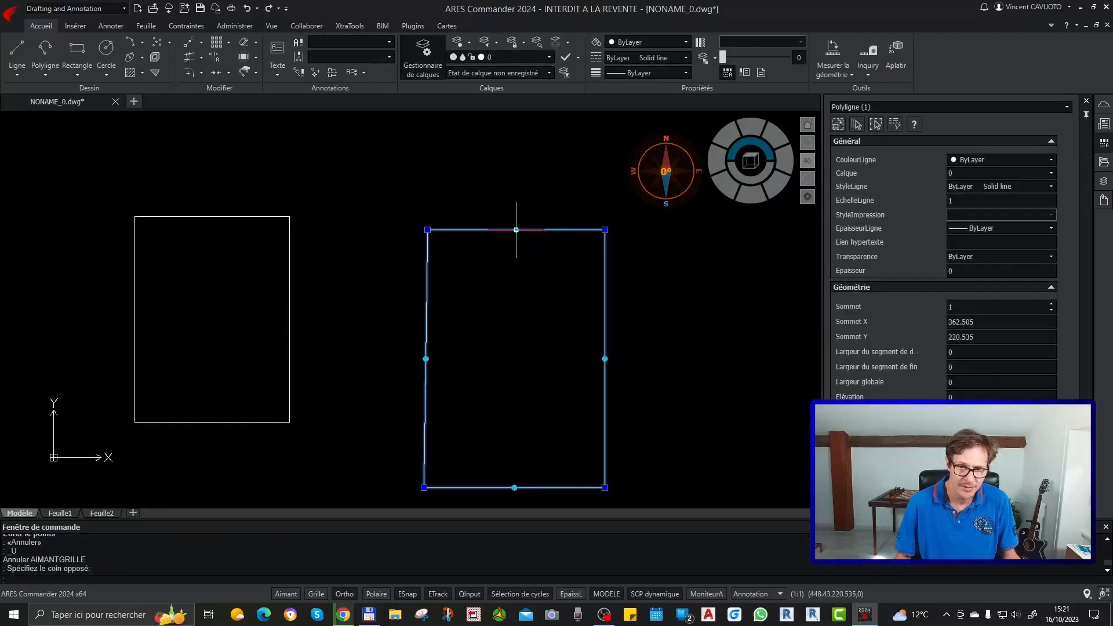
mouse_move(516, 230)
left_click(557, 274)
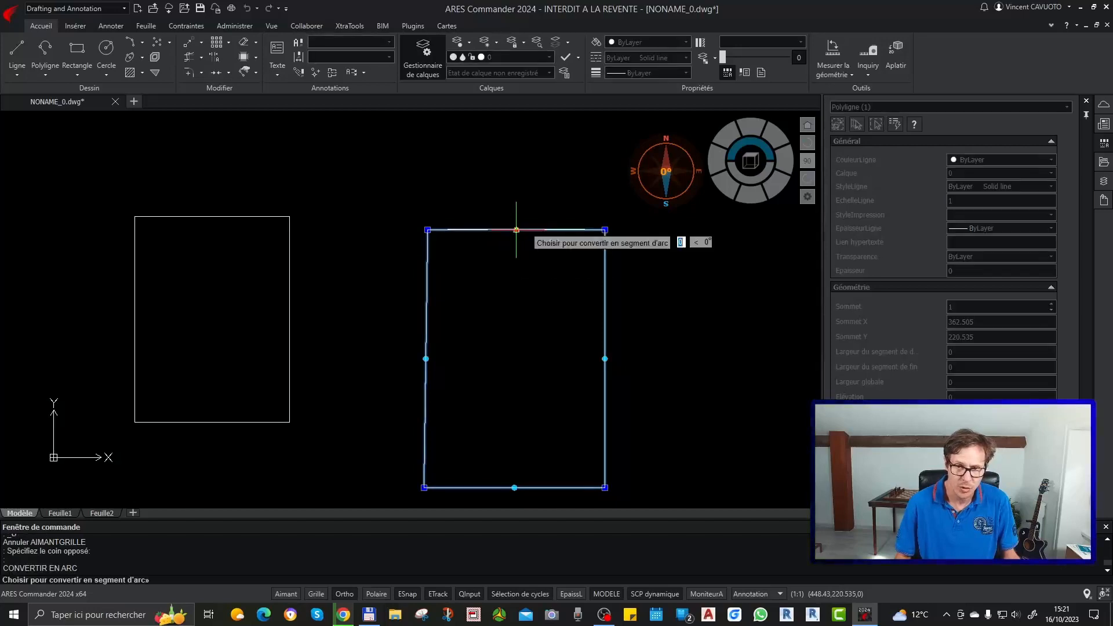
left_click(529, 181)
key("Escape")
Select the arched polyline and insert a vertex at the middle of its right side, placed inward to form a notch
middle_click_drag(630, 346, 294, 263)
scroll(295, 263, "down", 2)
left_click(299, 247)
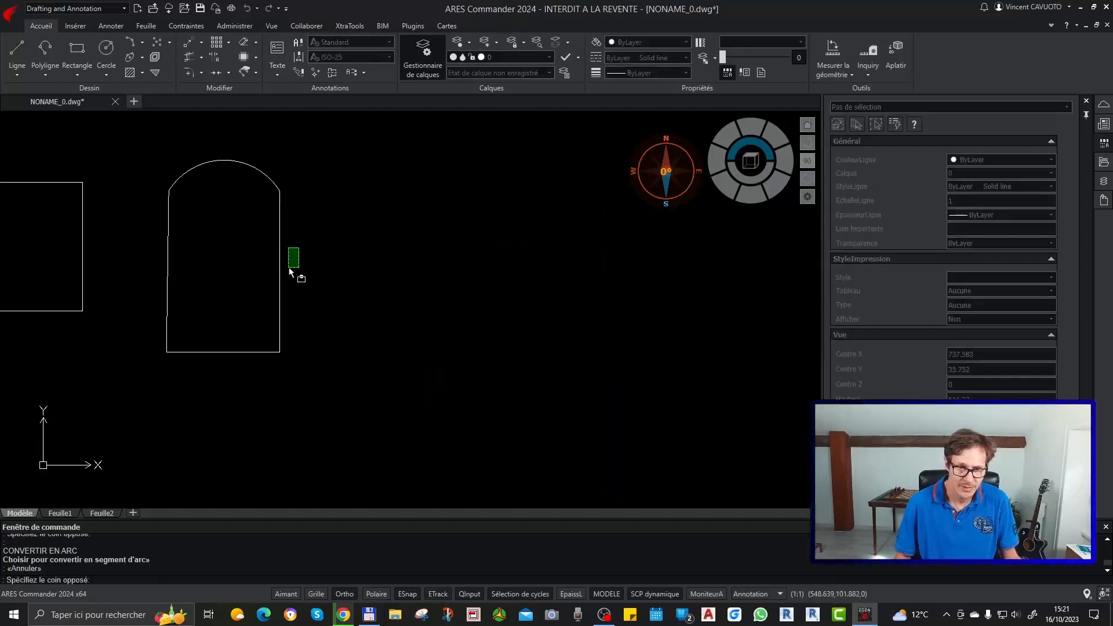
left_click(265, 292)
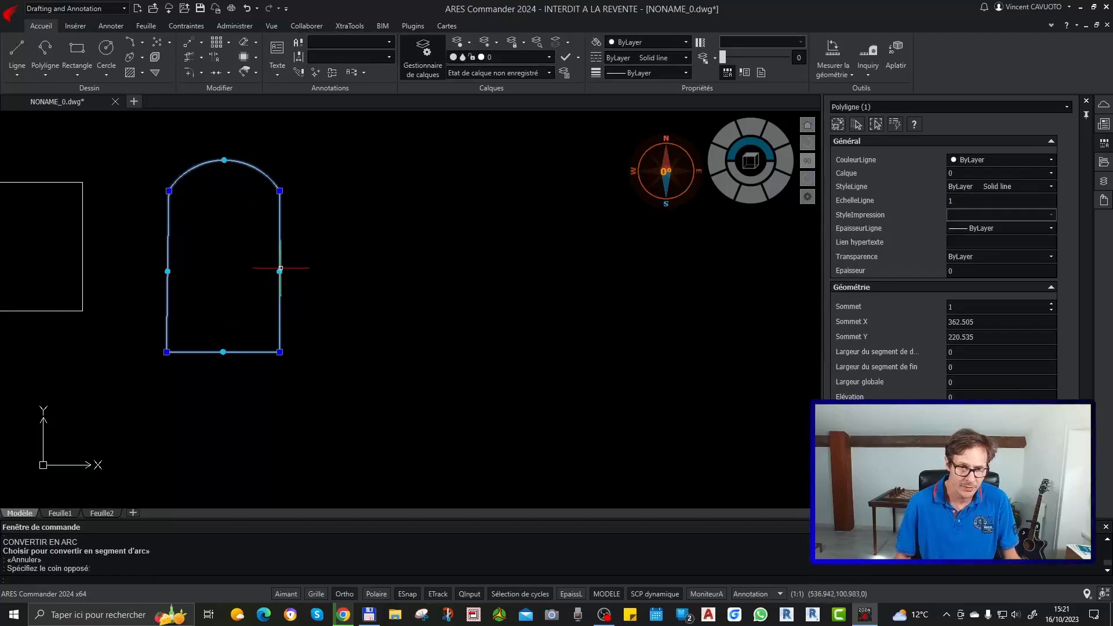
mouse_move(280, 272)
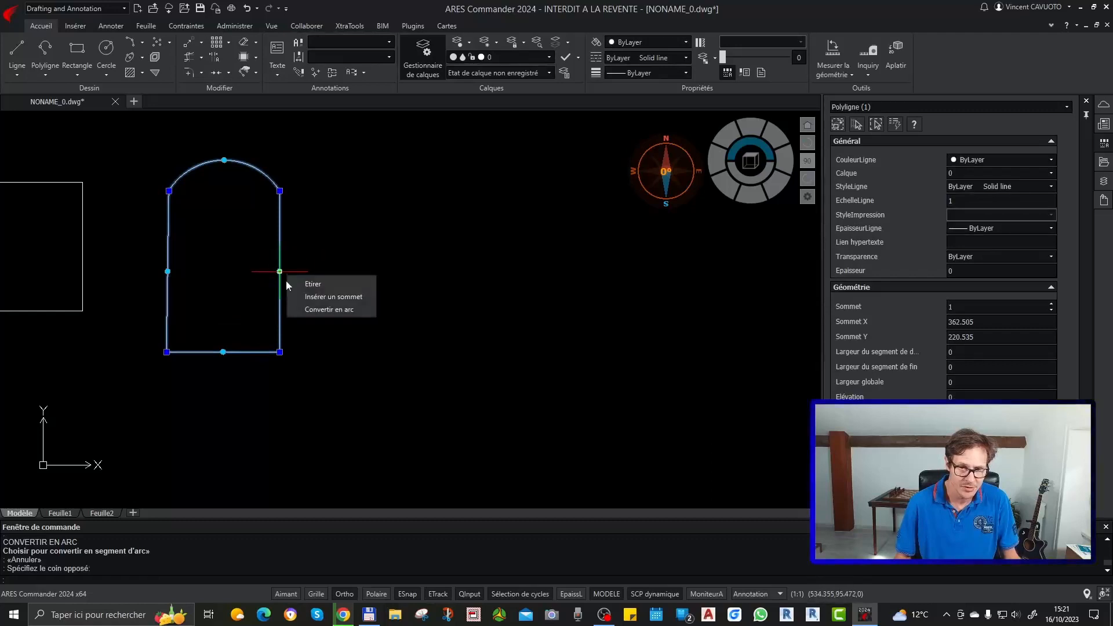
left_click(315, 298)
left_click(235, 271)
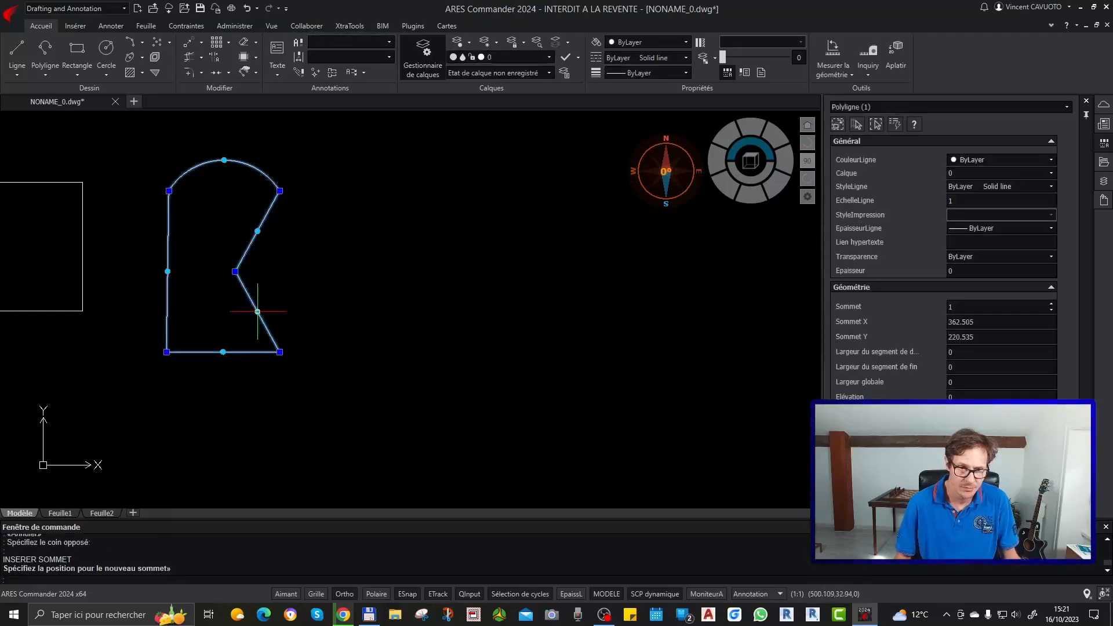
Insert another vertex on the slanted segment below the notch, placed about 55 units outward to the right
mouse_move(258, 311)
left_click(295, 338)
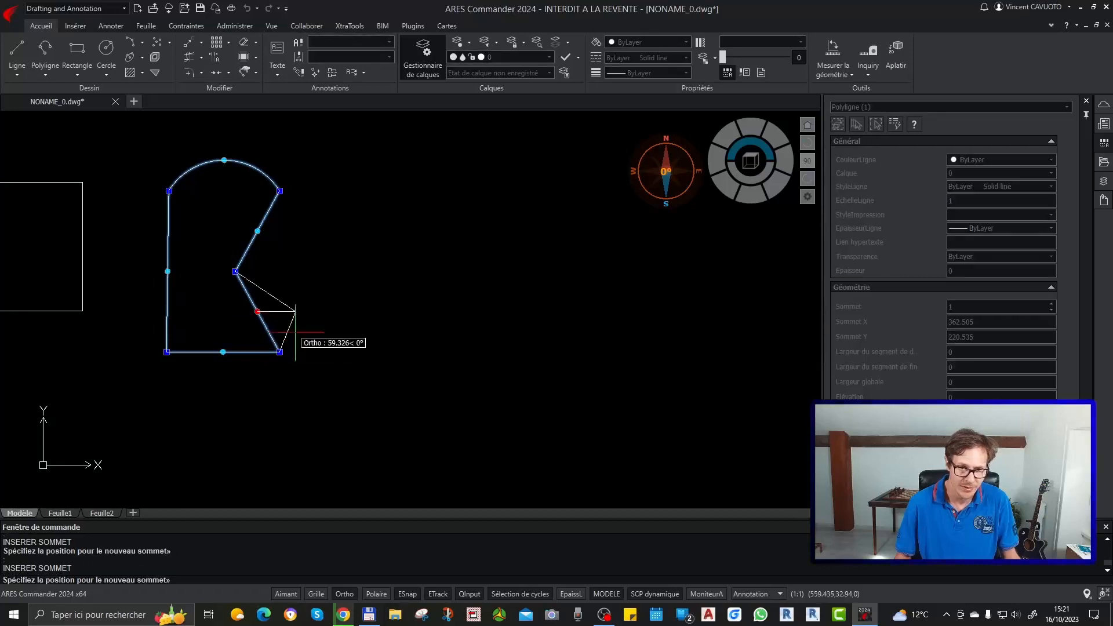
left_click(293, 298)
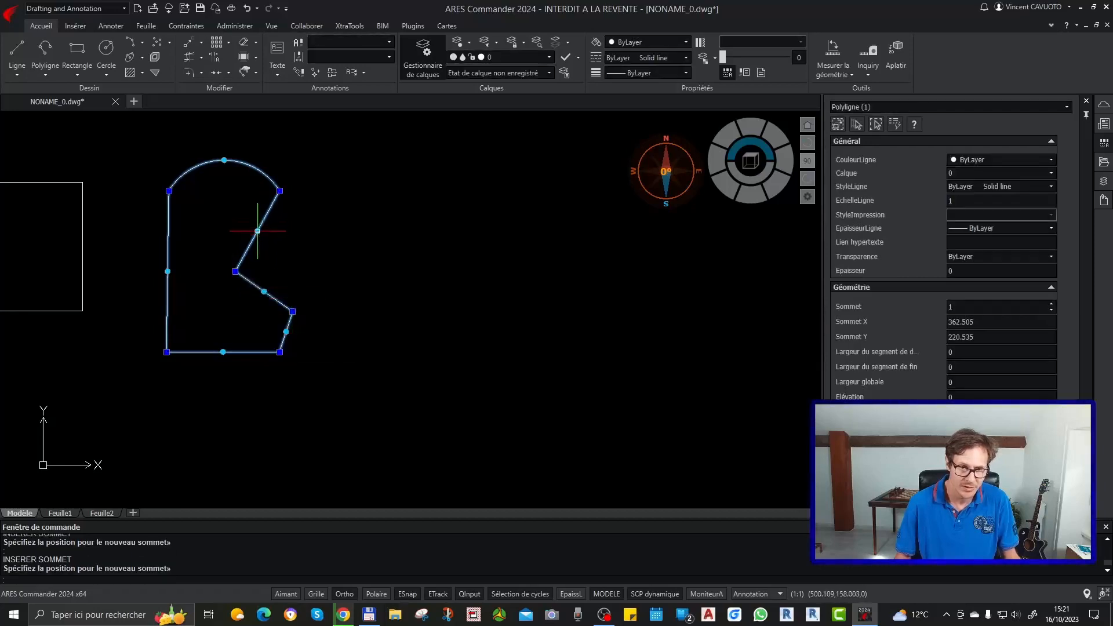
Convert the slanted segment above the notch into an arc bulging outward to the right
mouse_move(258, 231)
left_click(305, 272)
left_click(292, 250)
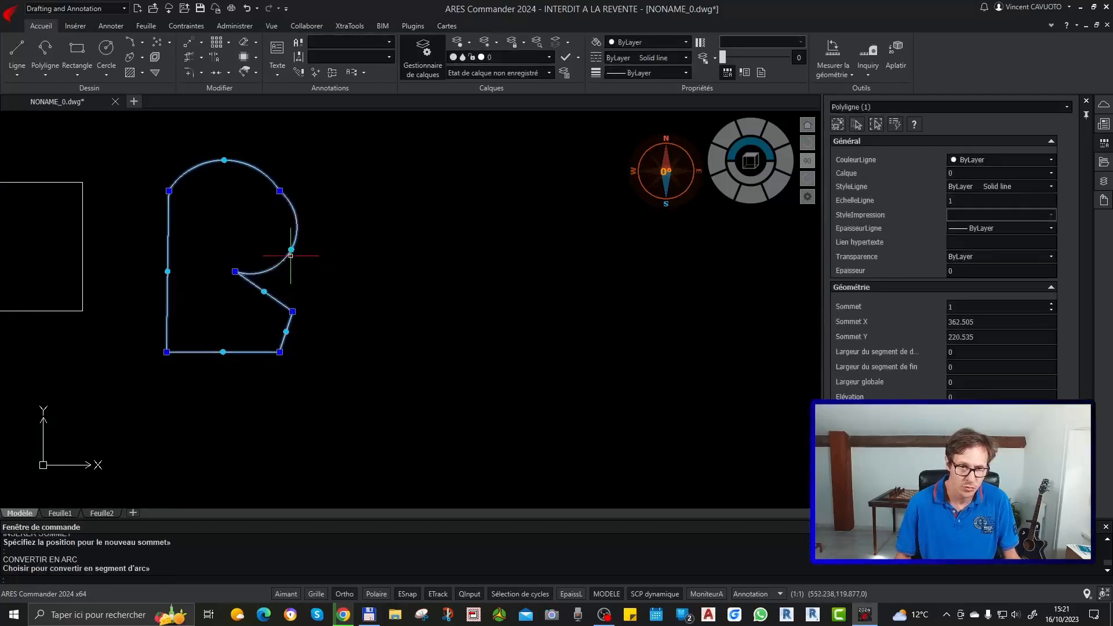
mouse_move(291, 251)
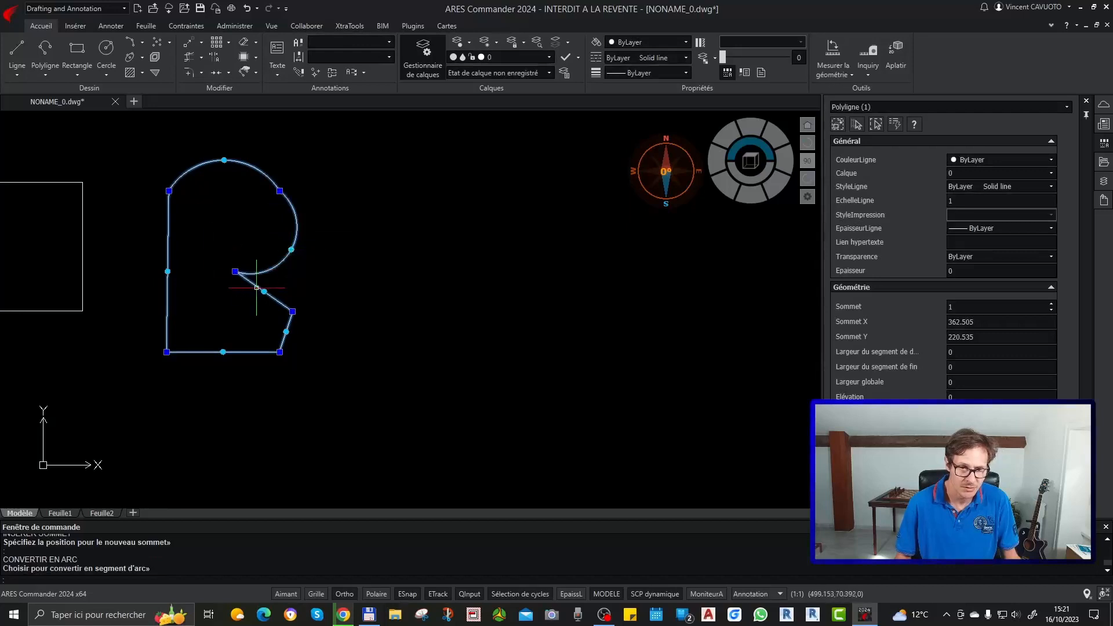
Delete the protruding vertex between the notch and the polyline's lower-right corner
mouse_move(293, 312)
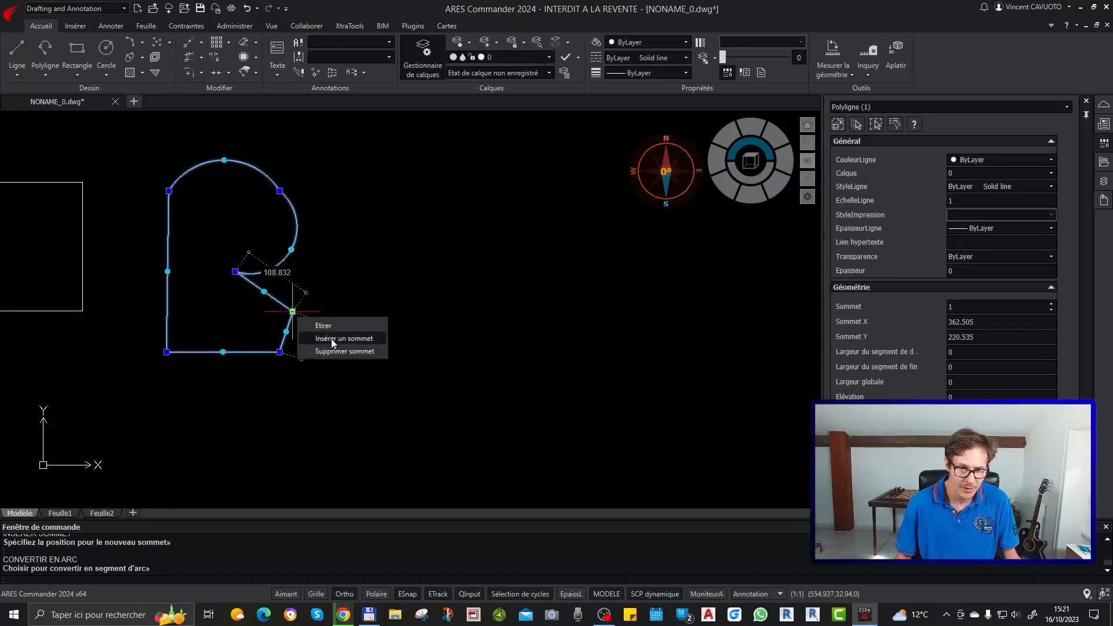
left_click(319, 353)
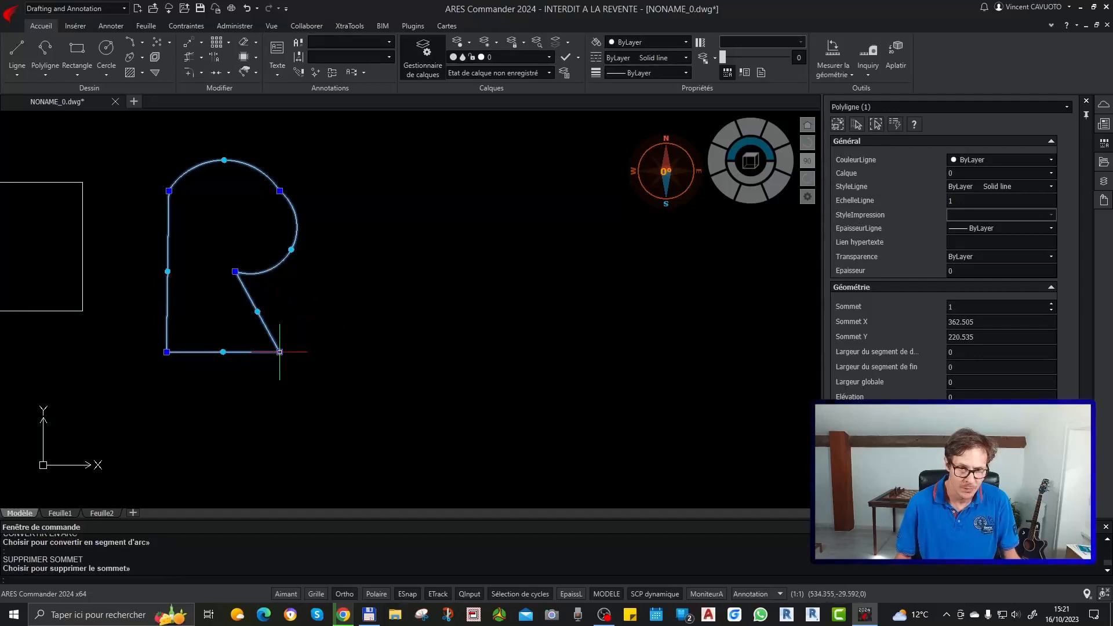
mouse_move(280, 352)
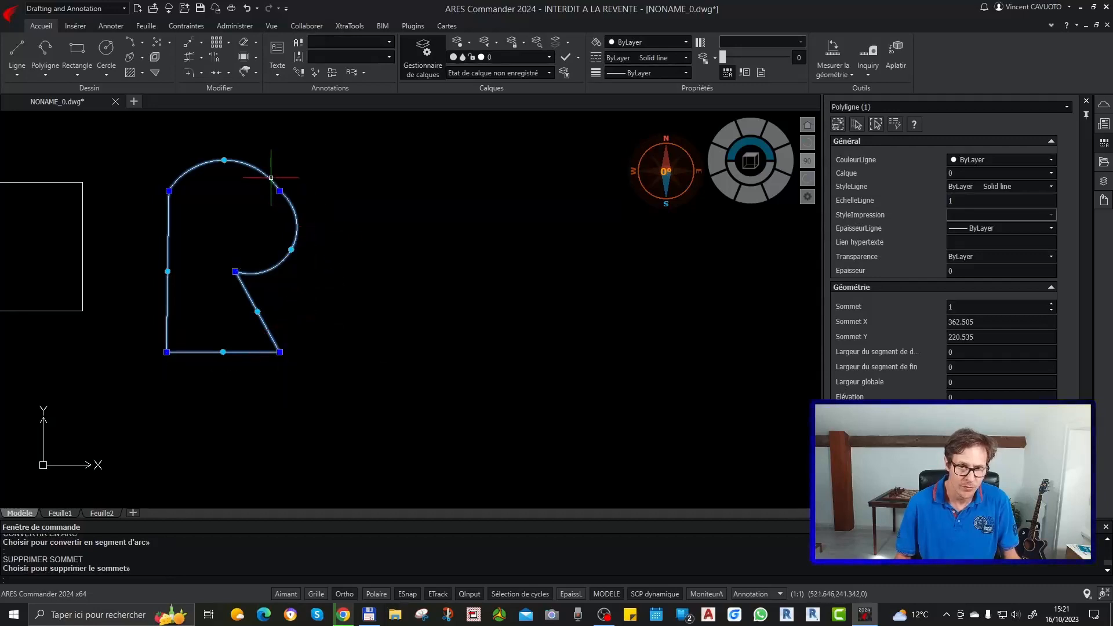
Delete the vertex joining the two arcs and stretch the remaining arc outward to shape an R, and clear the selection
mouse_move(280, 191)
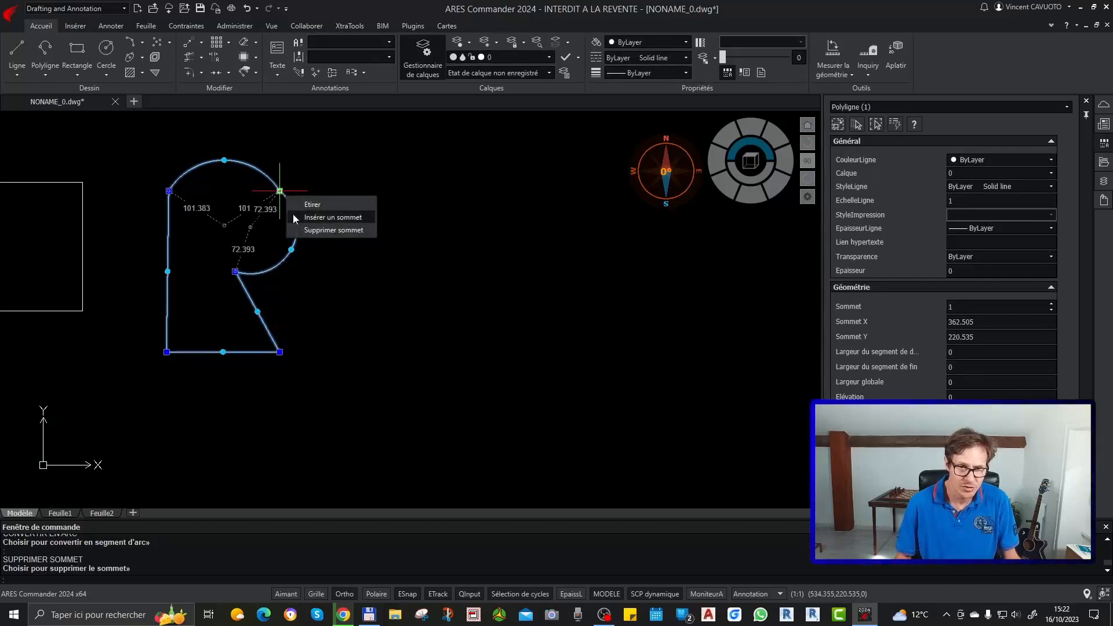
left_click(313, 231)
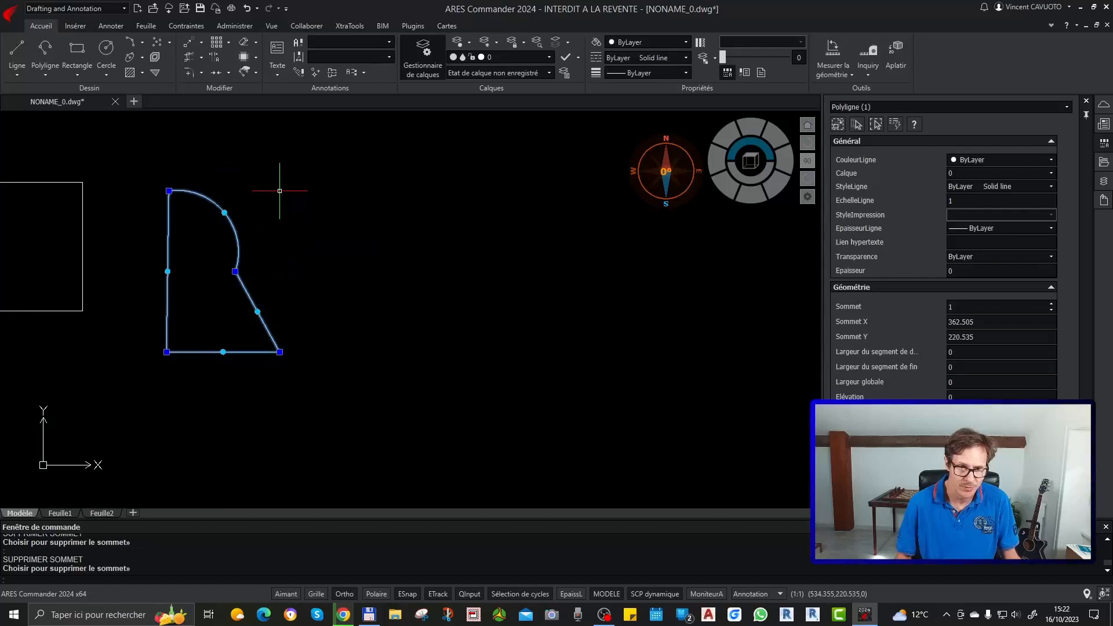
left_click(224, 212)
left_click(280, 216)
key("Escape")
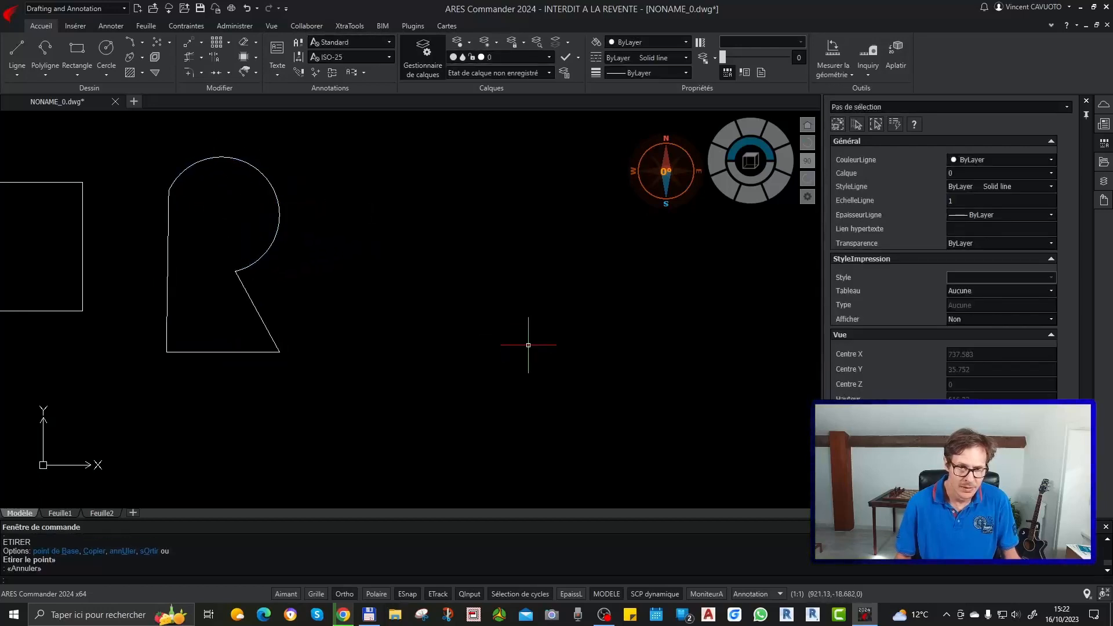
key("Escape")
scroll(529, 345, "down", 3)
scroll(518, 345, "up", 2)
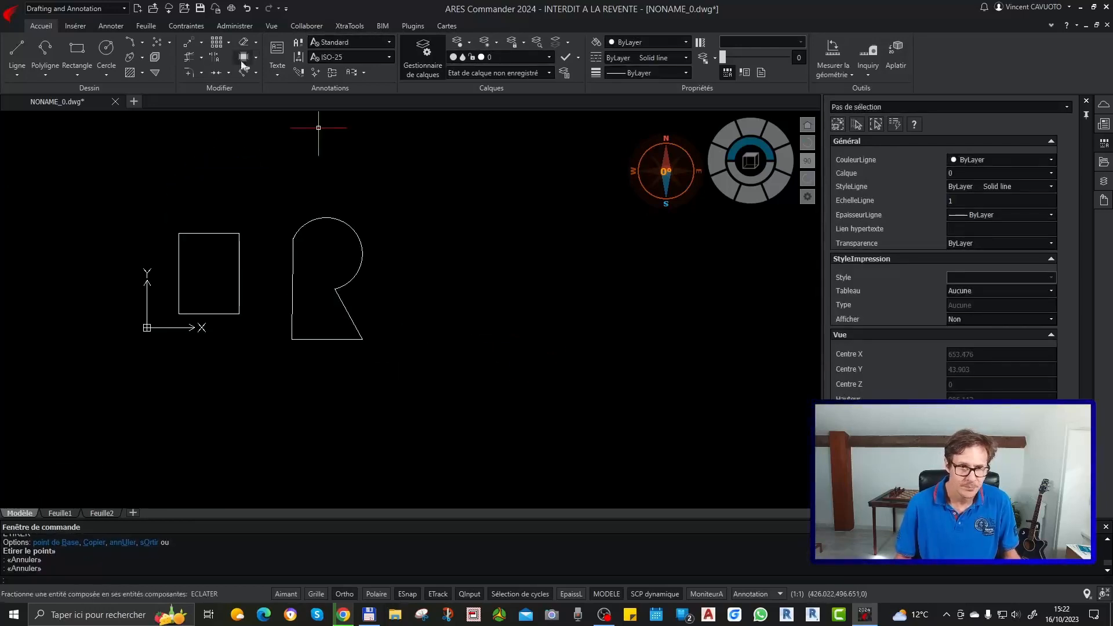
Draw a rectangle about 258 units wide to the right of the R-shaped polyline
left_click(71, 63)
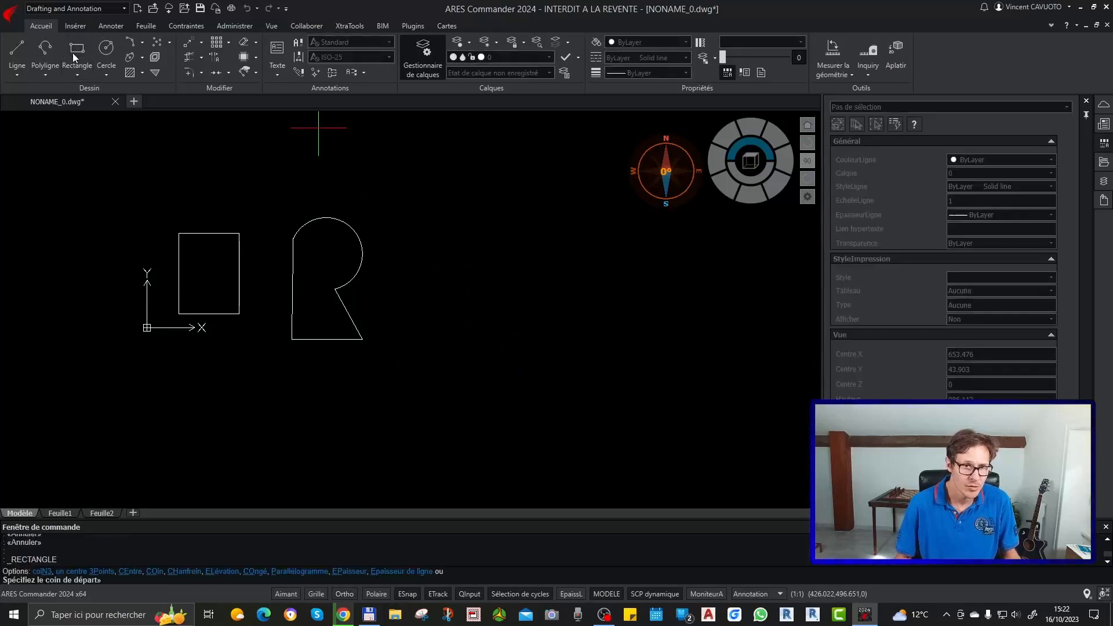
left_click(418, 234)
left_click(522, 351)
Convert the new rectangle's top side into an arc rising about 73 units, and clear the selection
left_click(509, 213)
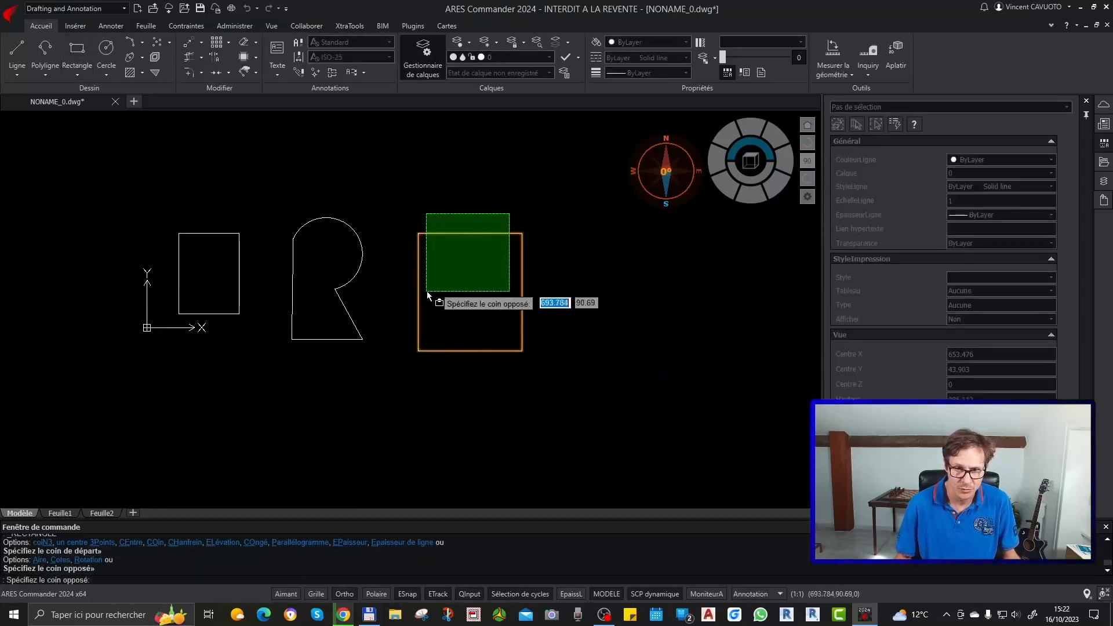
left_click(427, 295)
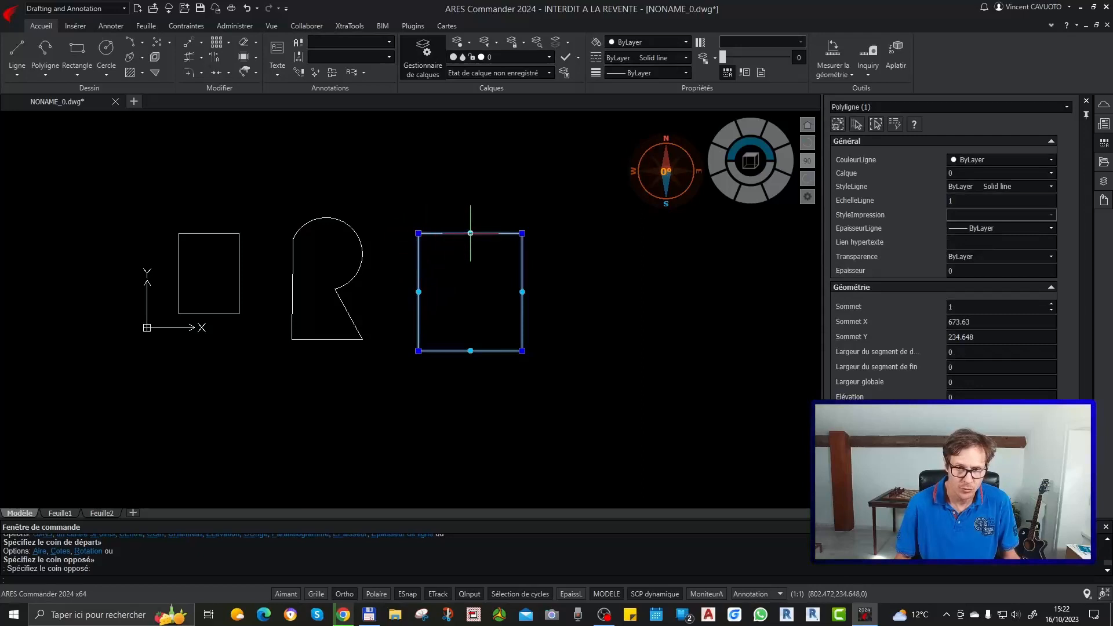
mouse_move(471, 233)
left_click(497, 272)
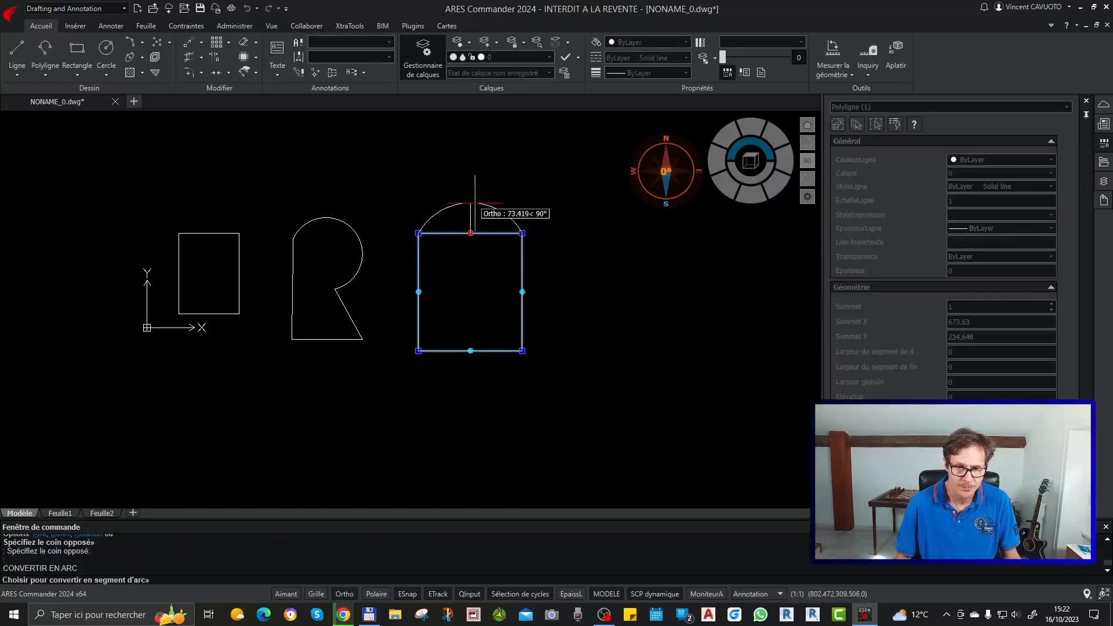
left_click(475, 203)
key("Escape")
middle_click_drag(474, 203, 313, 203)
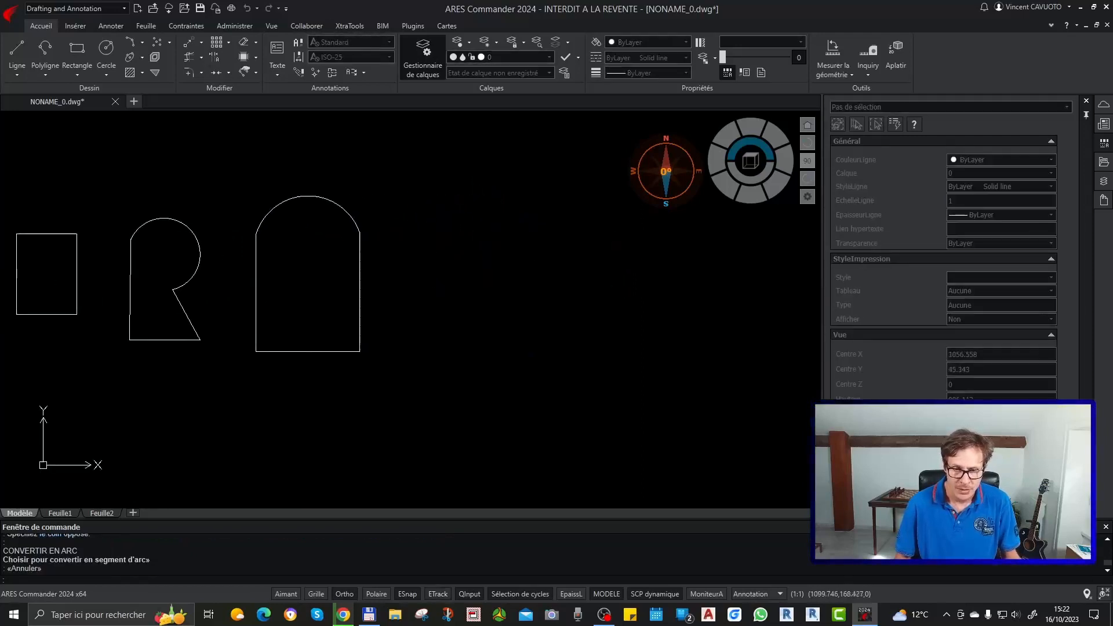
Start the Rectangle command and try entering option c with a value of 10
left_click(58, 51)
left_click(81, 53)
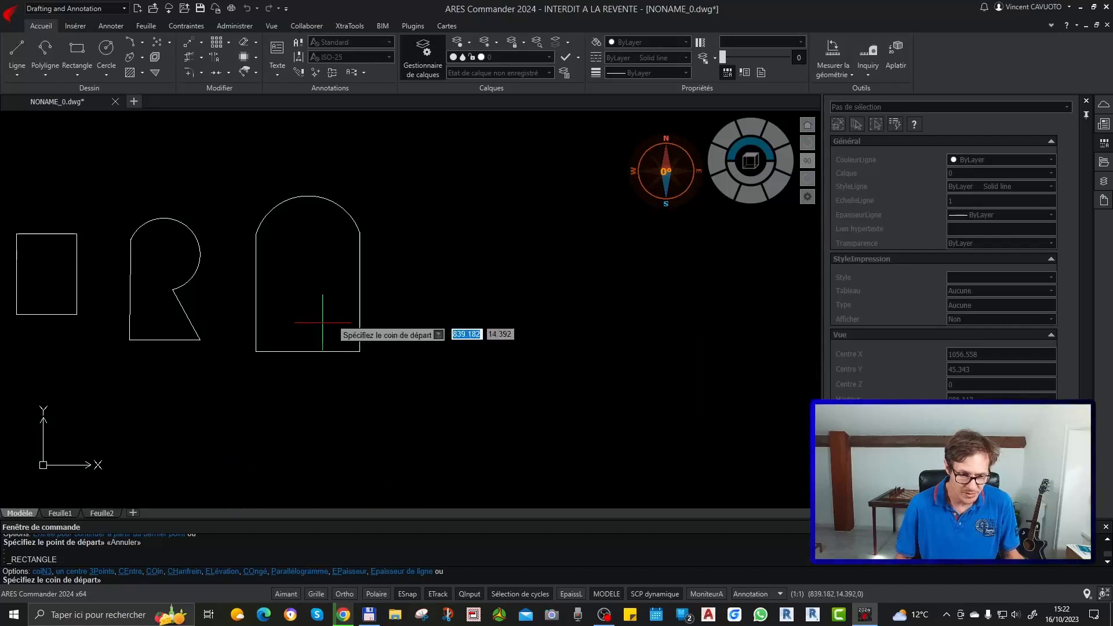
type("c")
key("Return")
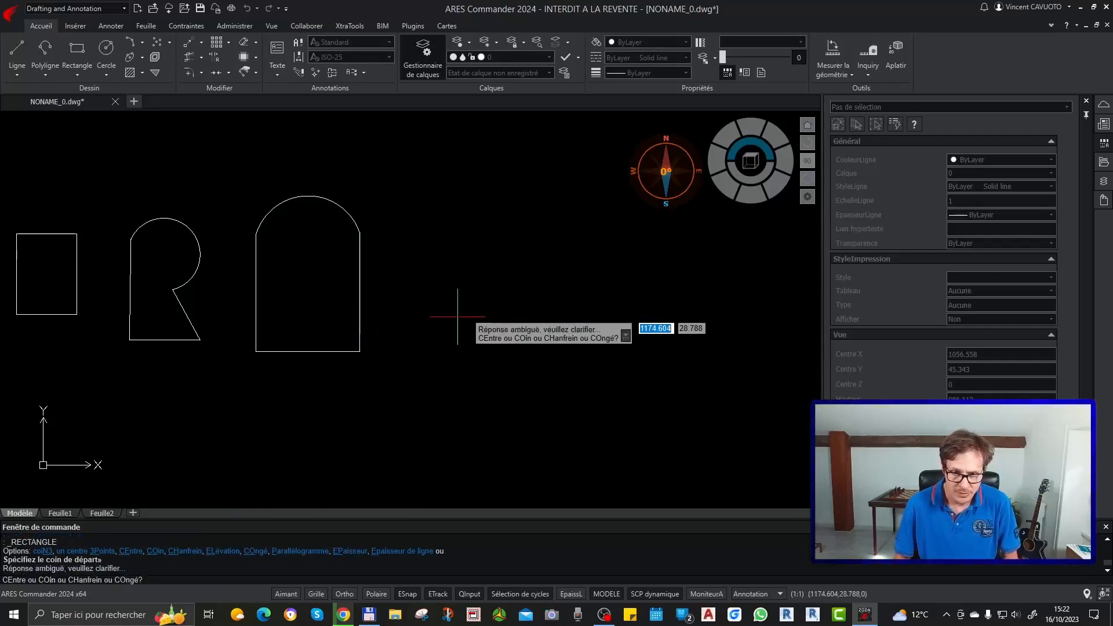
key("Return")
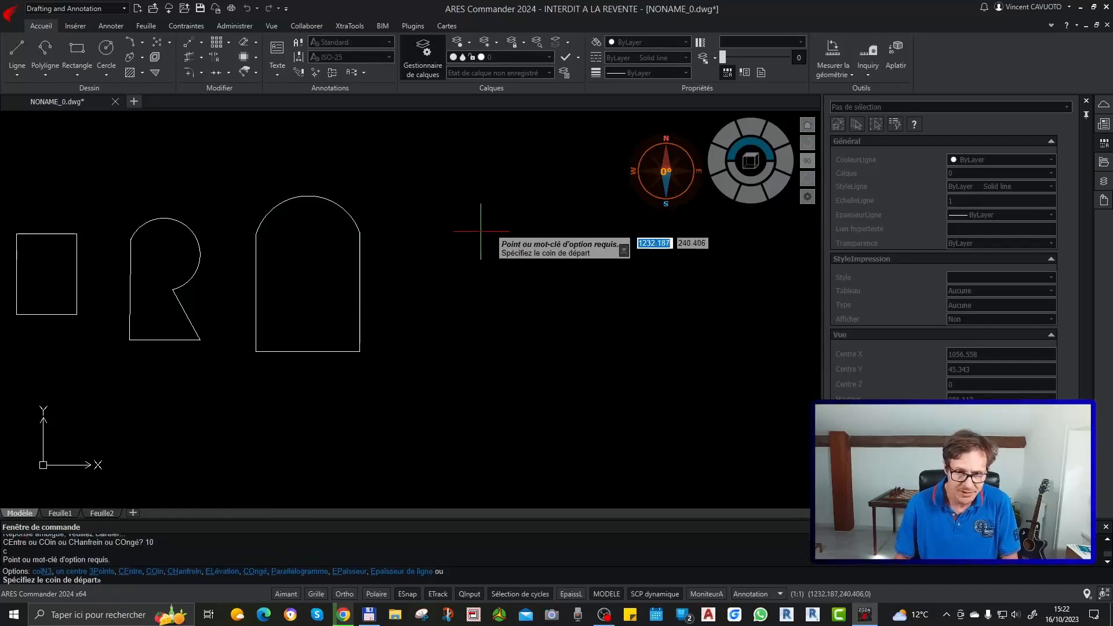
Draw a rectangle to the right of the arched shape
left_click(481, 232)
scroll(479, 241, "up", 10)
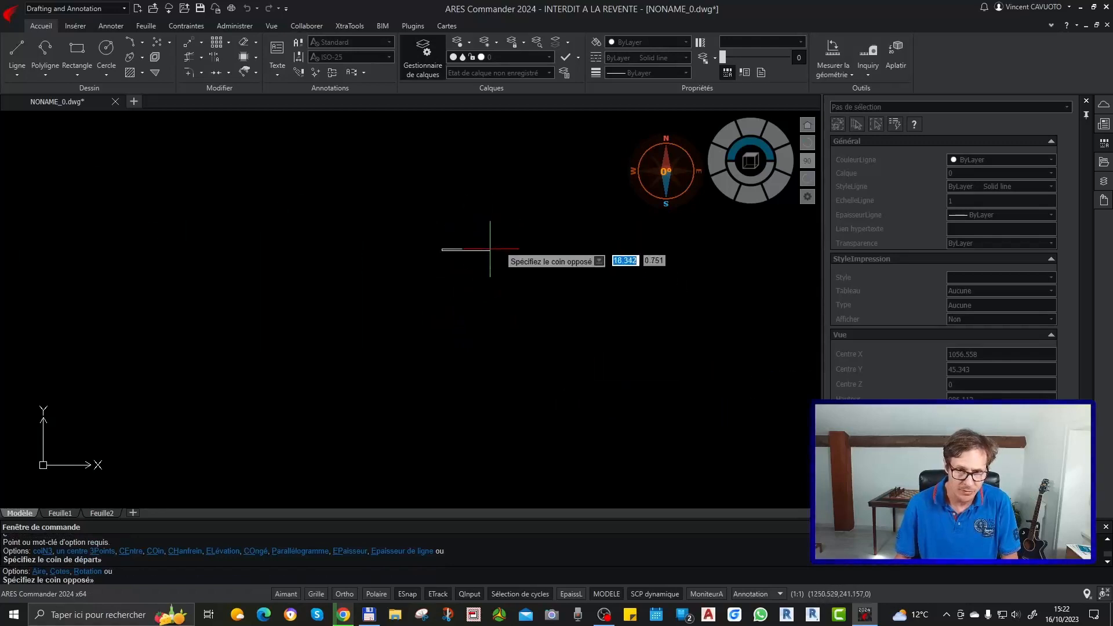
scroll(500, 159, "down", 8)
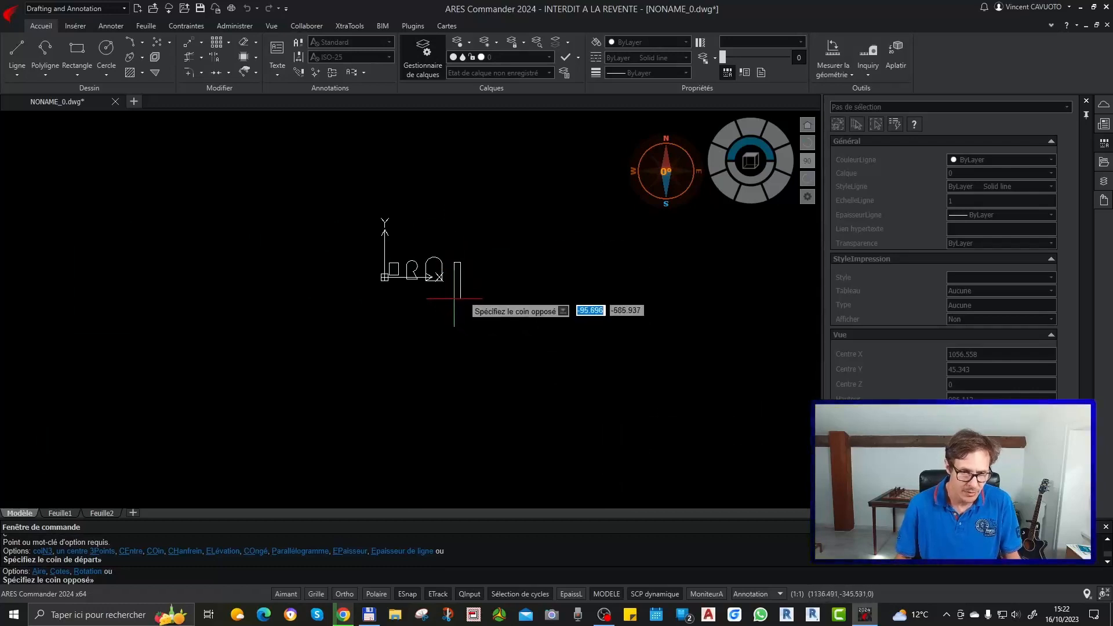
scroll(457, 300, "up", 4)
scroll(518, 228, "up", 3)
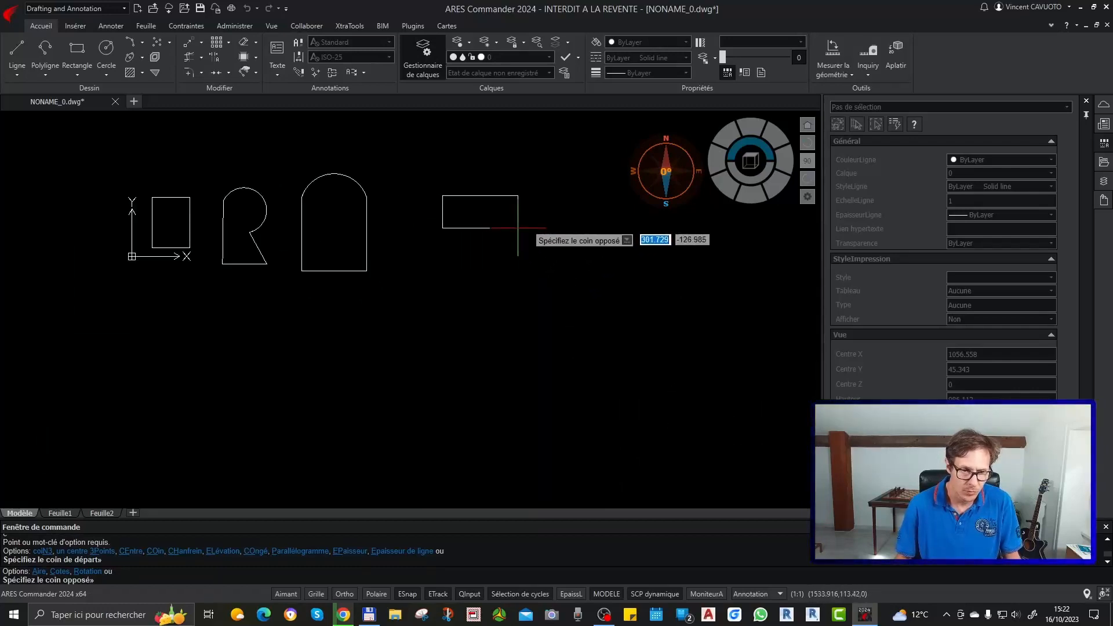
left_click(489, 273)
Inspect the corners of the newly drawn rectangle close up and delete the rectangle
left_click(442, 209)
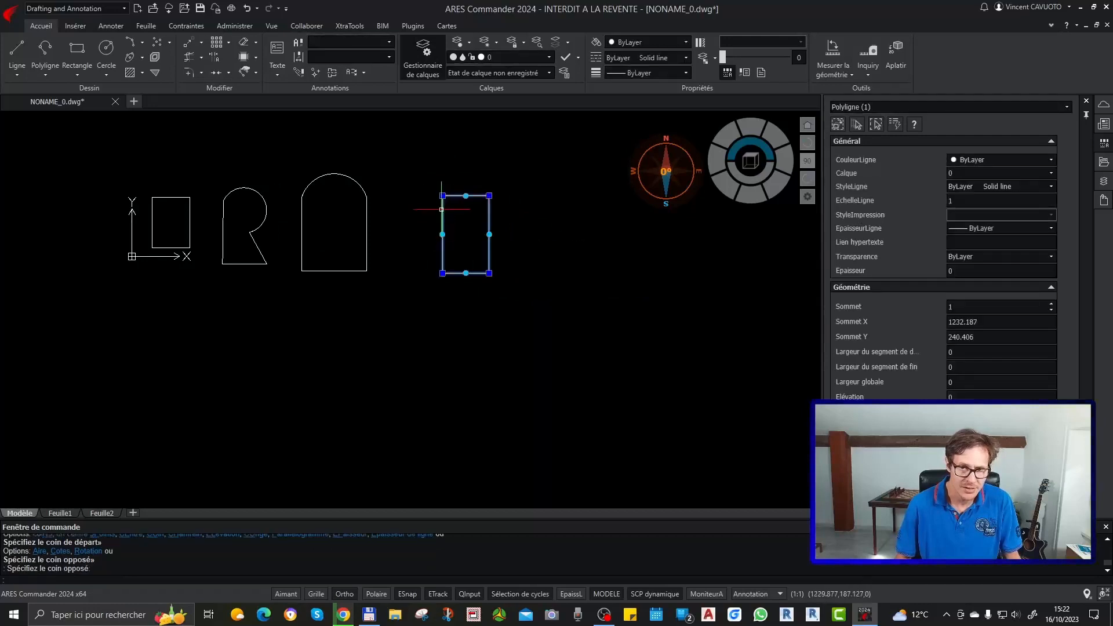
scroll(452, 194, "up", 15)
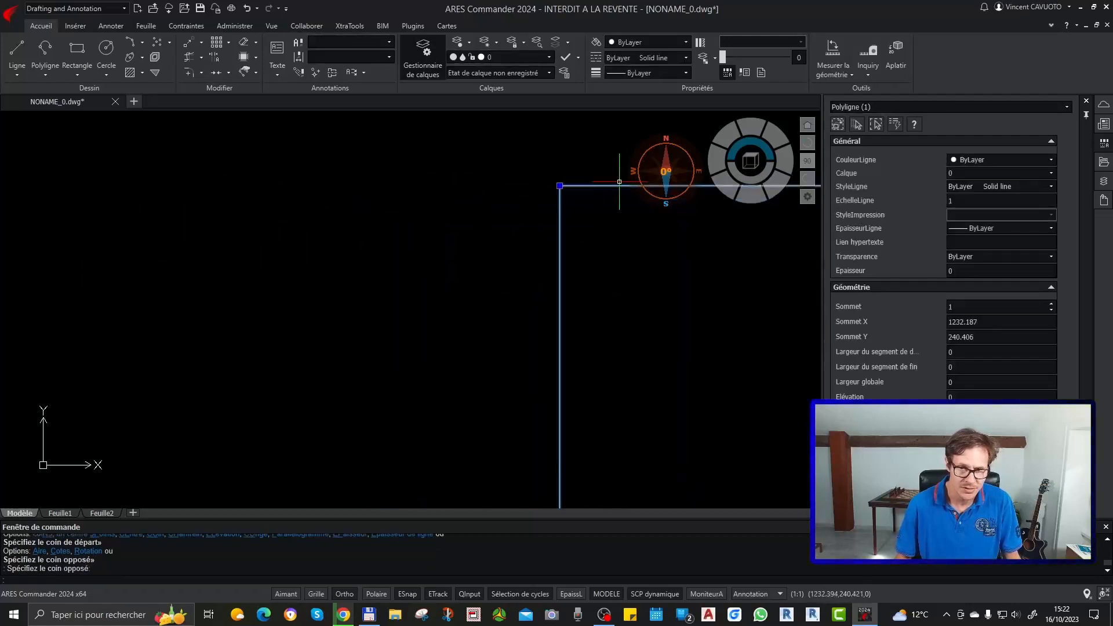
scroll(616, 181, "up", 10)
key("Escape")
scroll(300, 239, "down", 5)
scroll(233, 264, "down", 6)
scroll(233, 264, "down", 8)
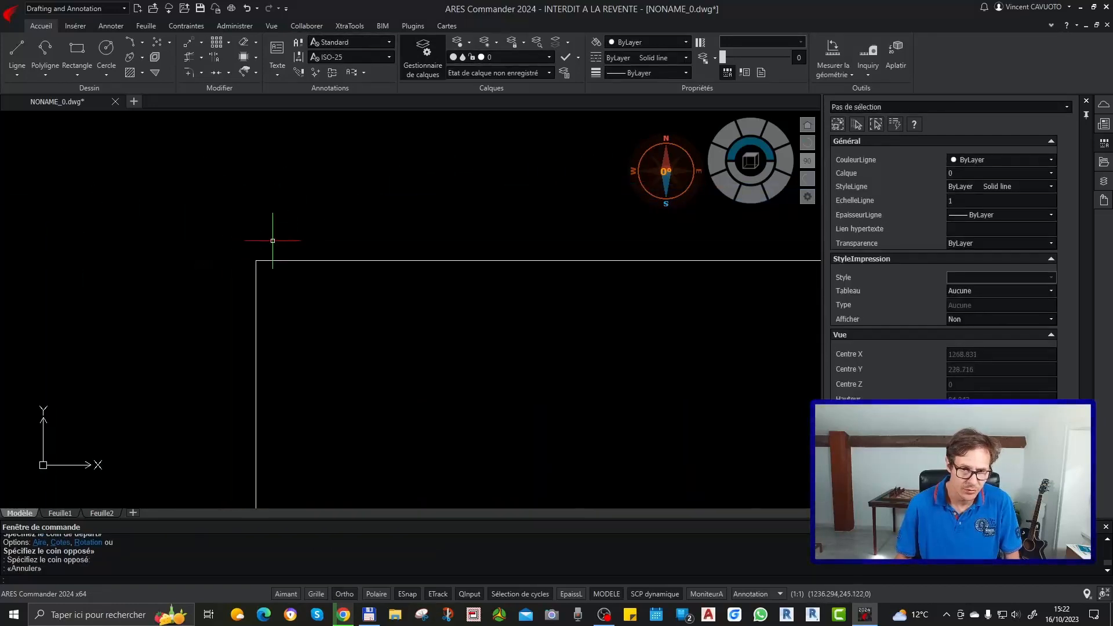
left_click(325, 242)
key("Delete")
Draw a rectangle with 10 x 10 chamfered corners to the right of the arched shape
left_click(77, 50)
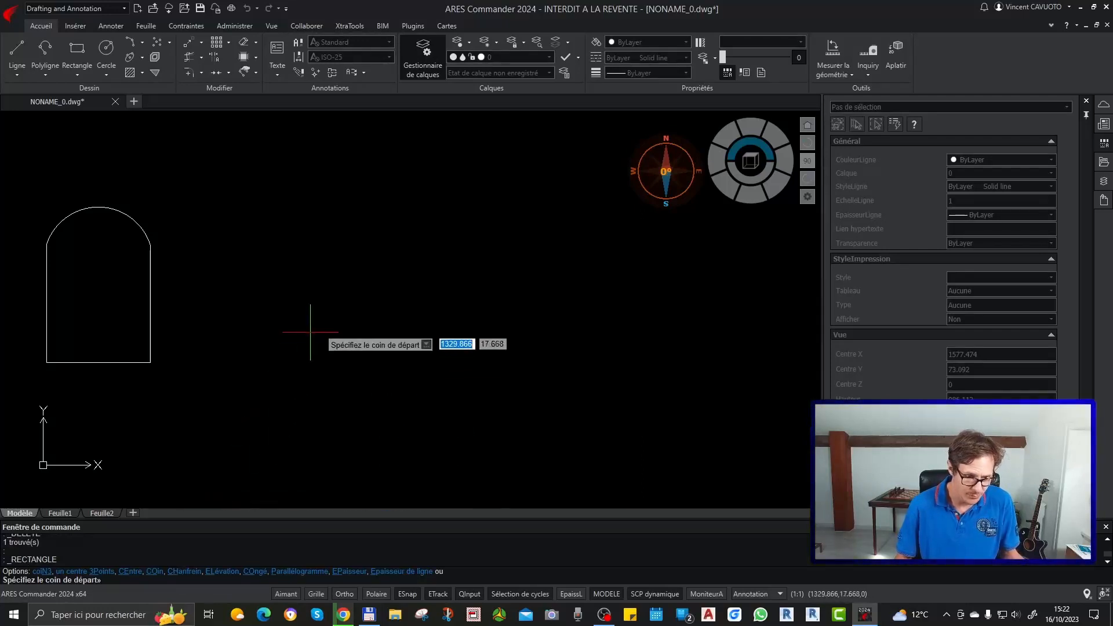
type("ch")
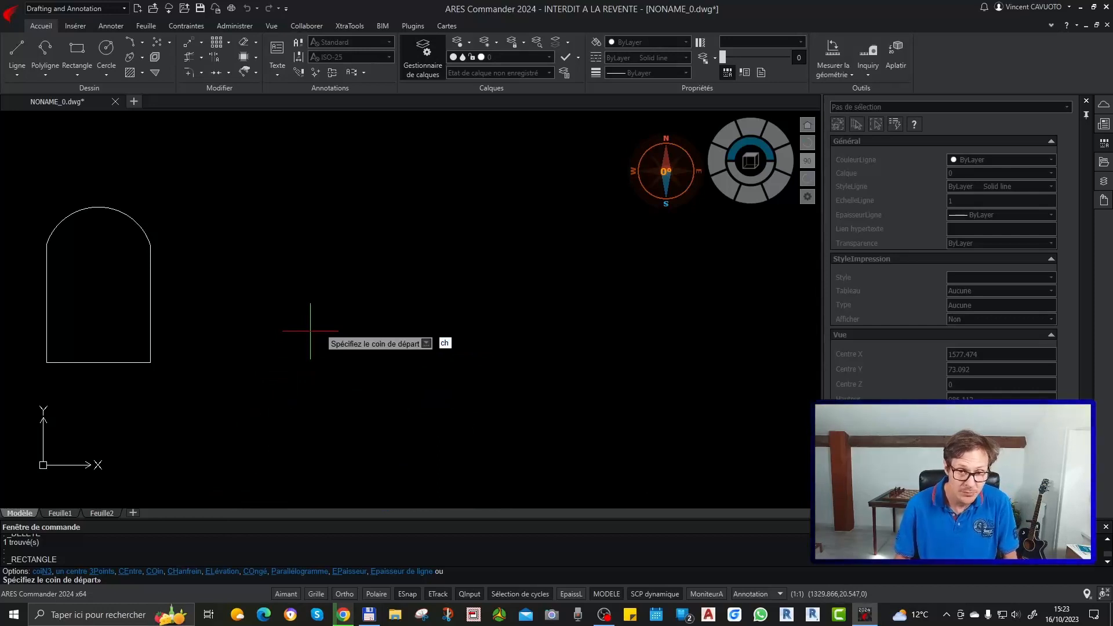
key("Return")
type("10")
key("Return")
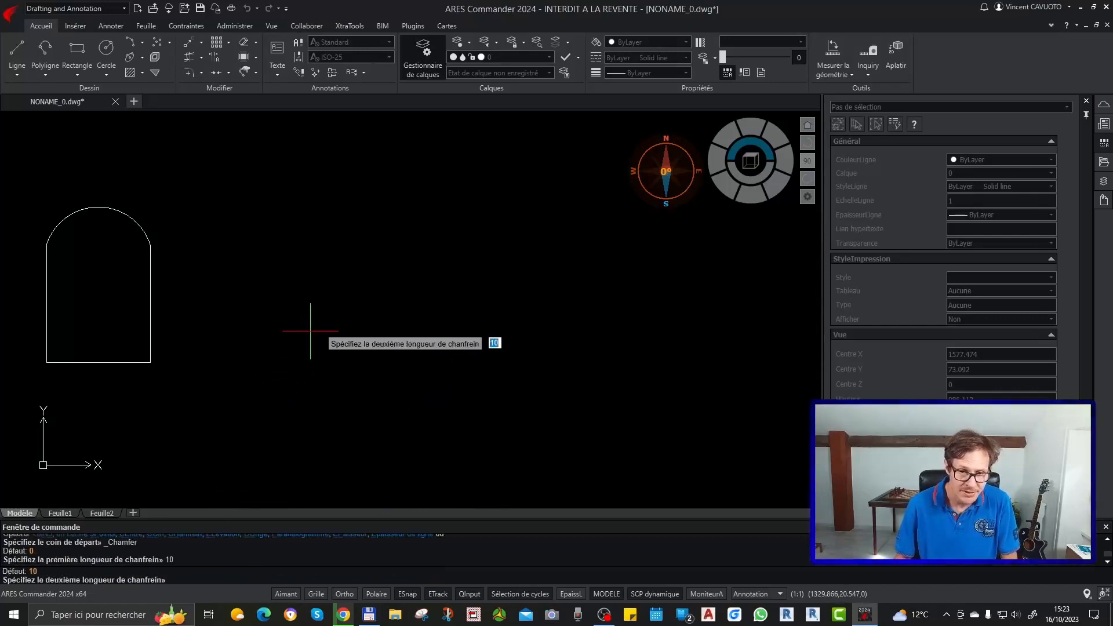
key("Return")
left_click(246, 220)
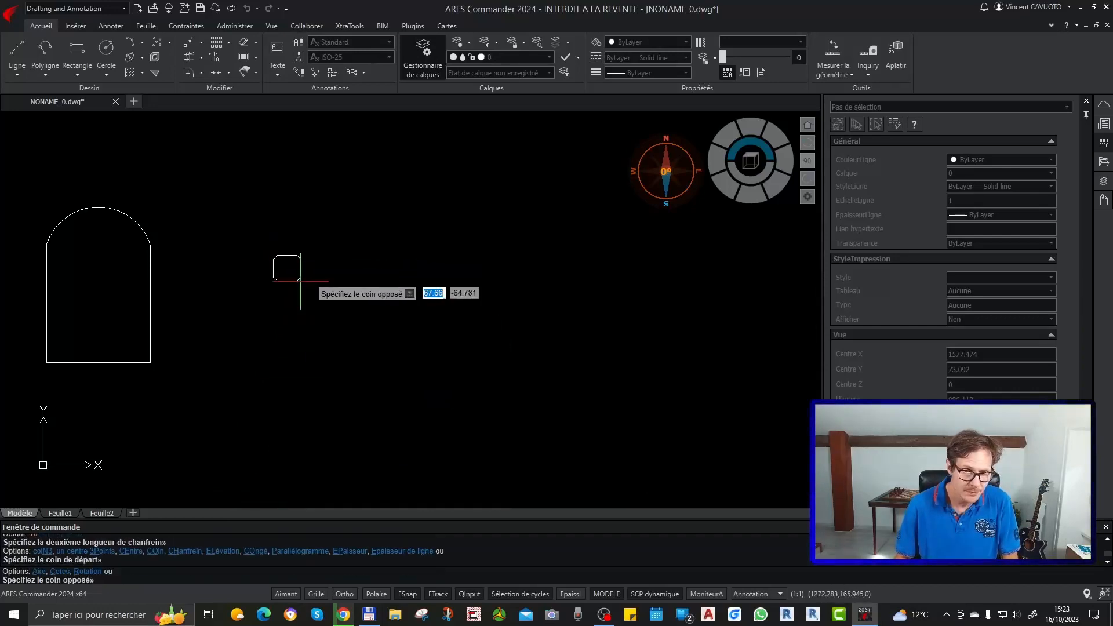
left_click(324, 320)
scroll(241, 175, "up", 4)
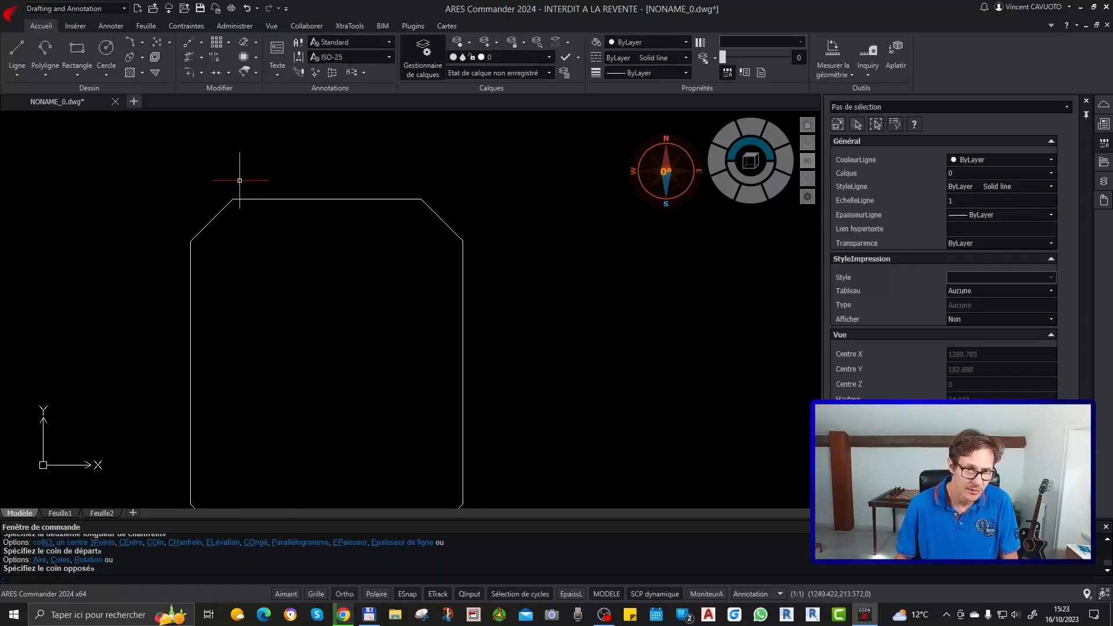
Try to convert the upper-left chamfer segment of the chamfered rectangle into an arc, and clear the selection
left_click(233, 200)
scroll(224, 231, "down", 3)
mouse_move(239, 207)
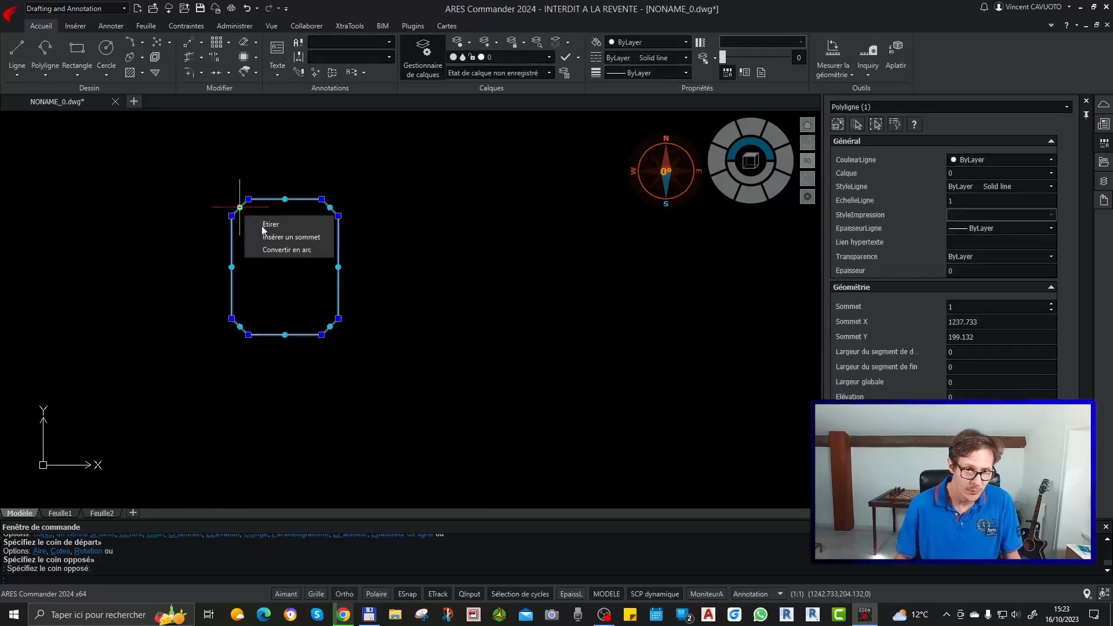
left_click(293, 250)
scroll(235, 197, "up", 5)
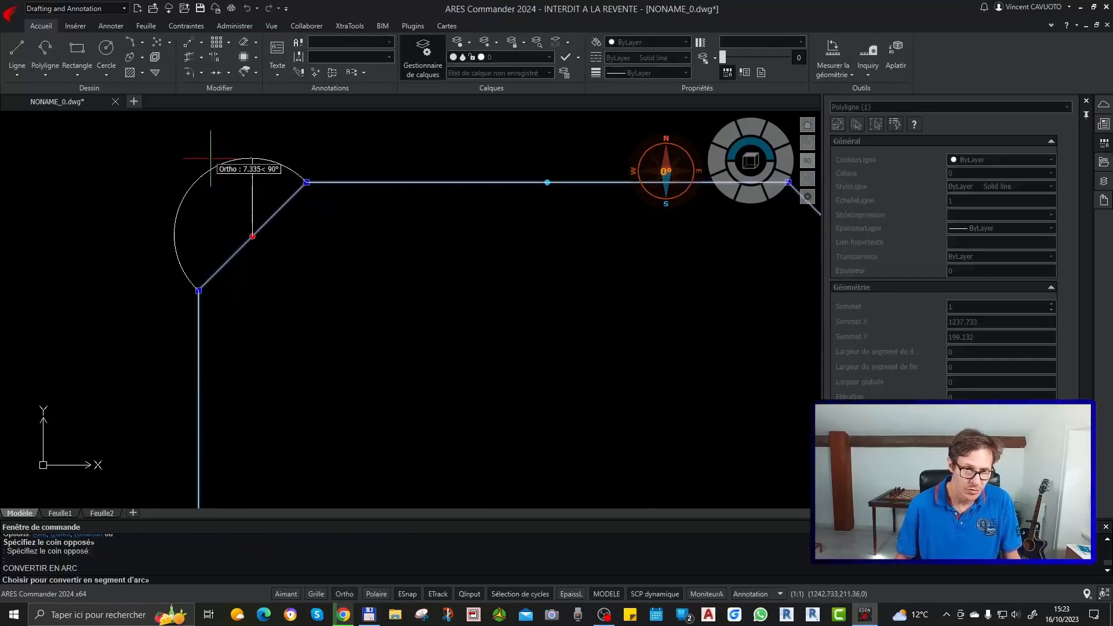
scroll(232, 192, "down", 5)
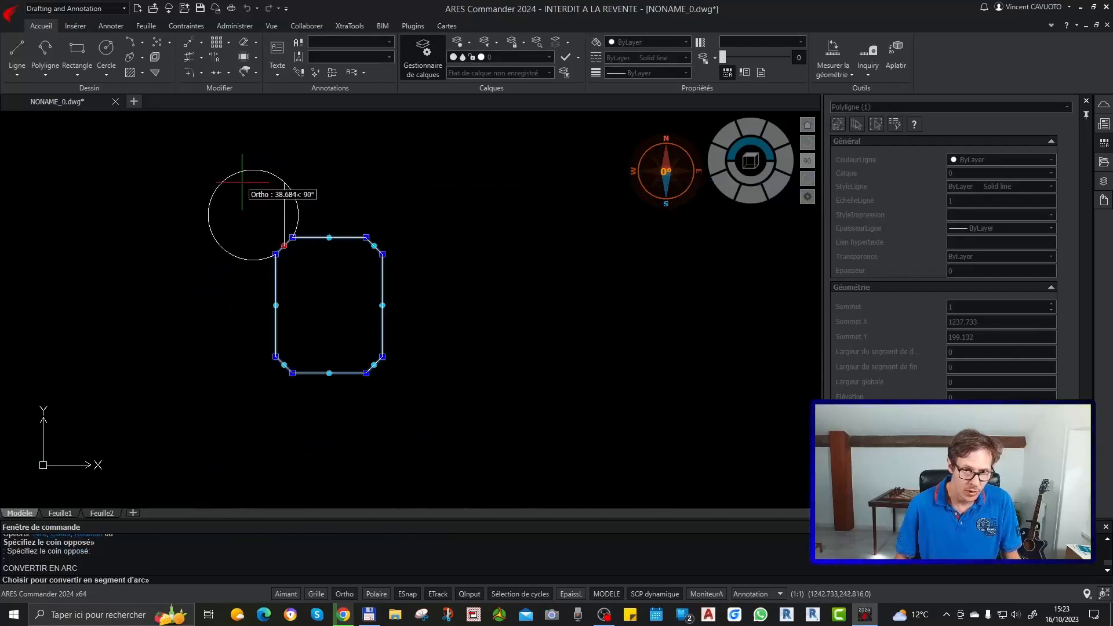
key("Escape")
key("Escape")
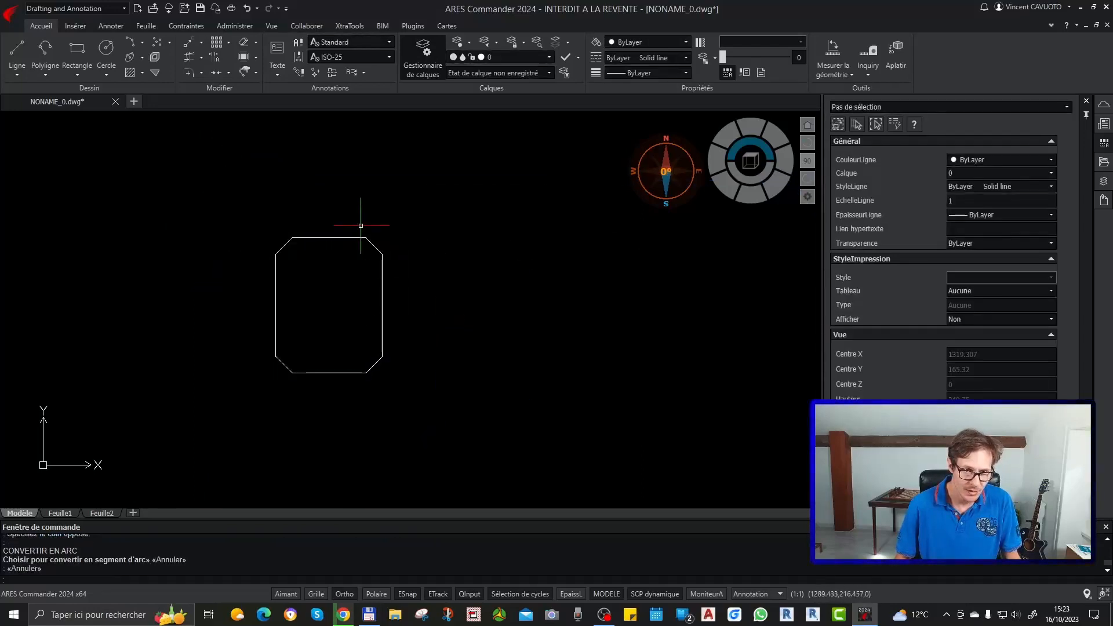
Check the grip options at the chamfered rectangle's upper-right vertex and delete the rectangle
left_click(378, 243)
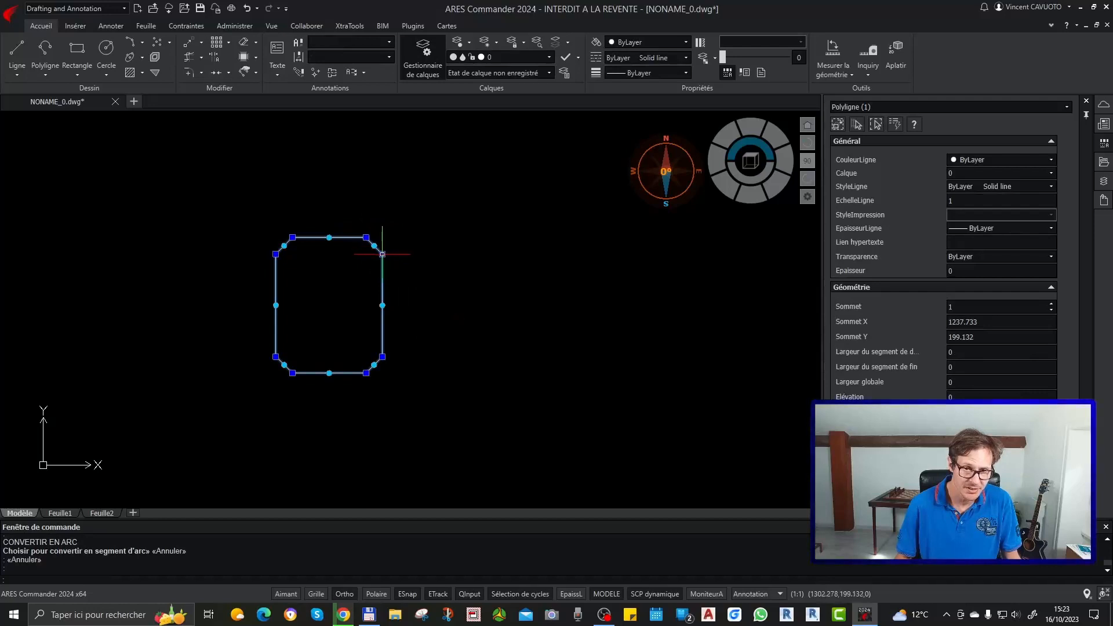
mouse_move(382, 254)
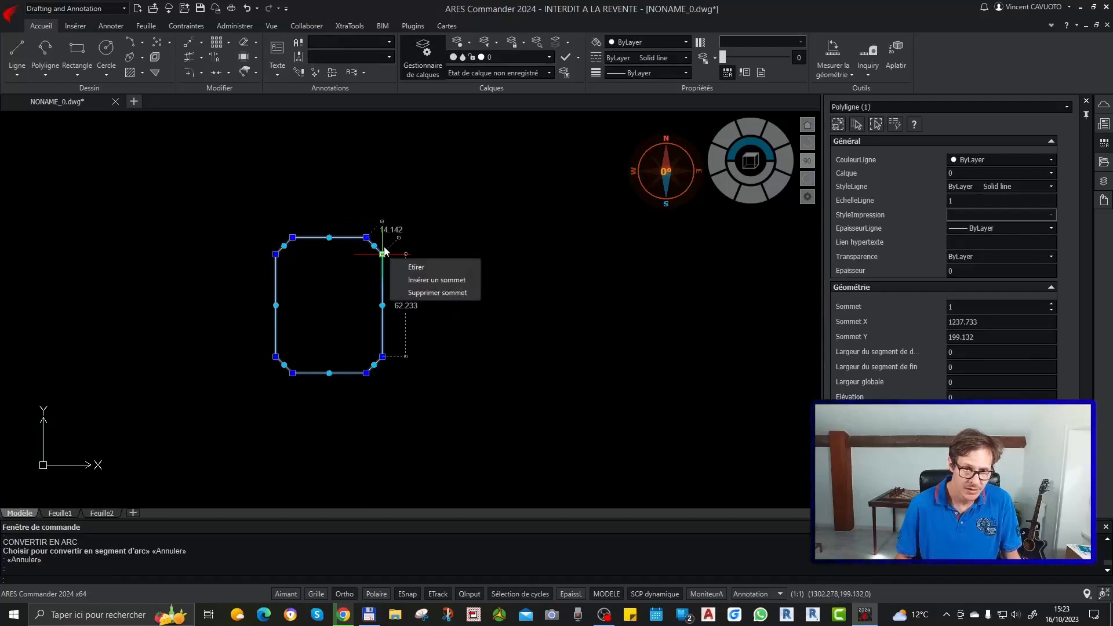
key("Escape")
scroll(269, 238, "up", 5)
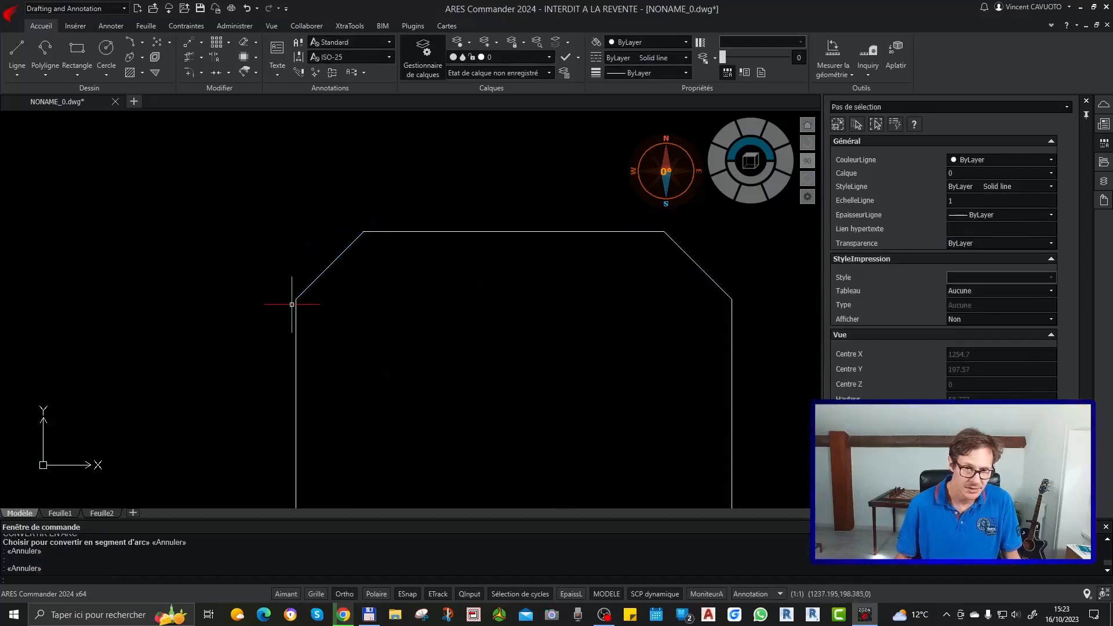
scroll(363, 240, "down", 4)
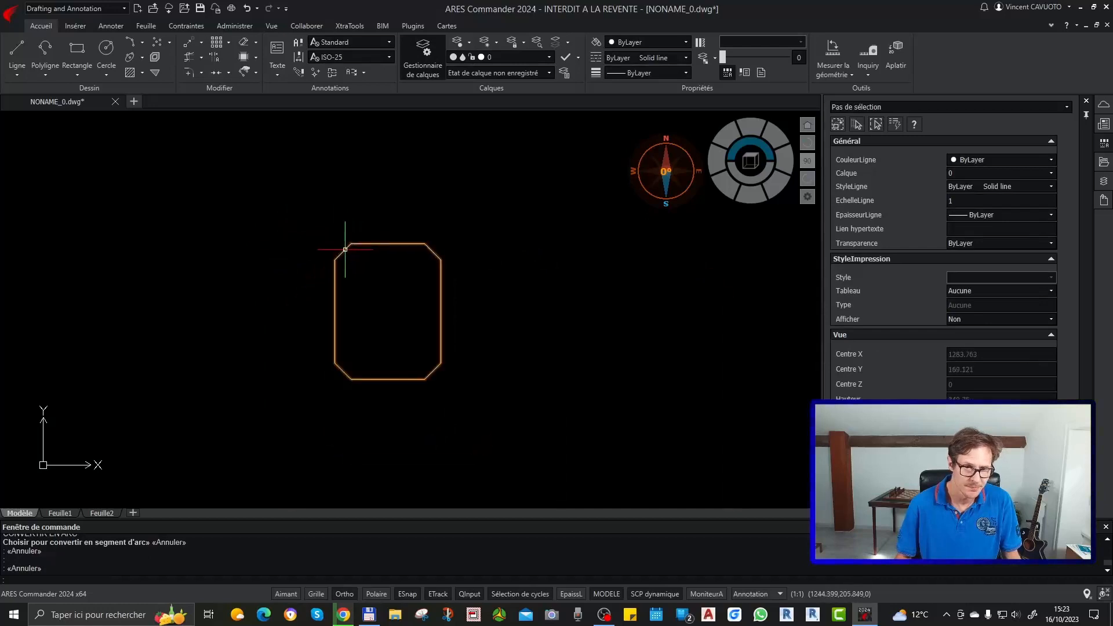
left_click(415, 219)
left_click(380, 262)
key("Delete")
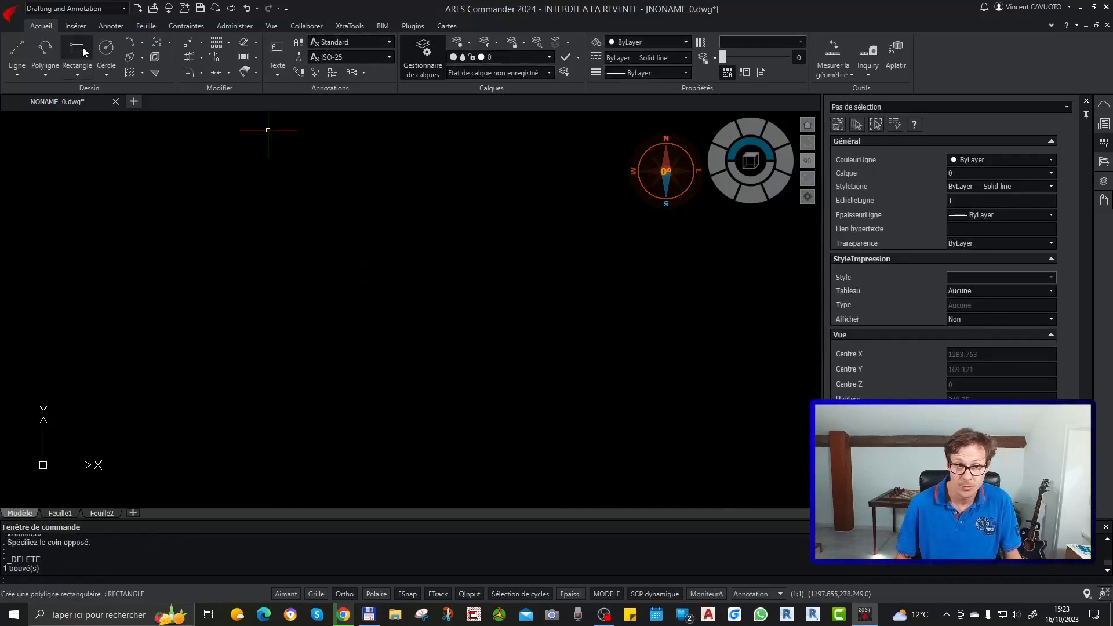
Start a new rectangle and reset both of its chamfer lengths to 0
left_click(83, 47)
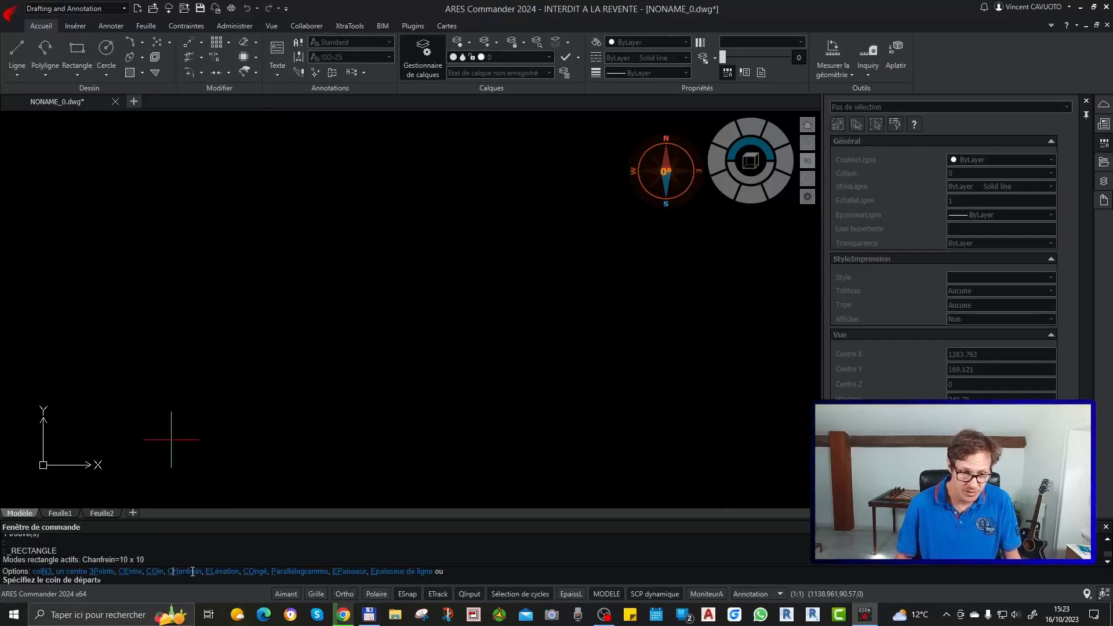
type("ch")
key("Return")
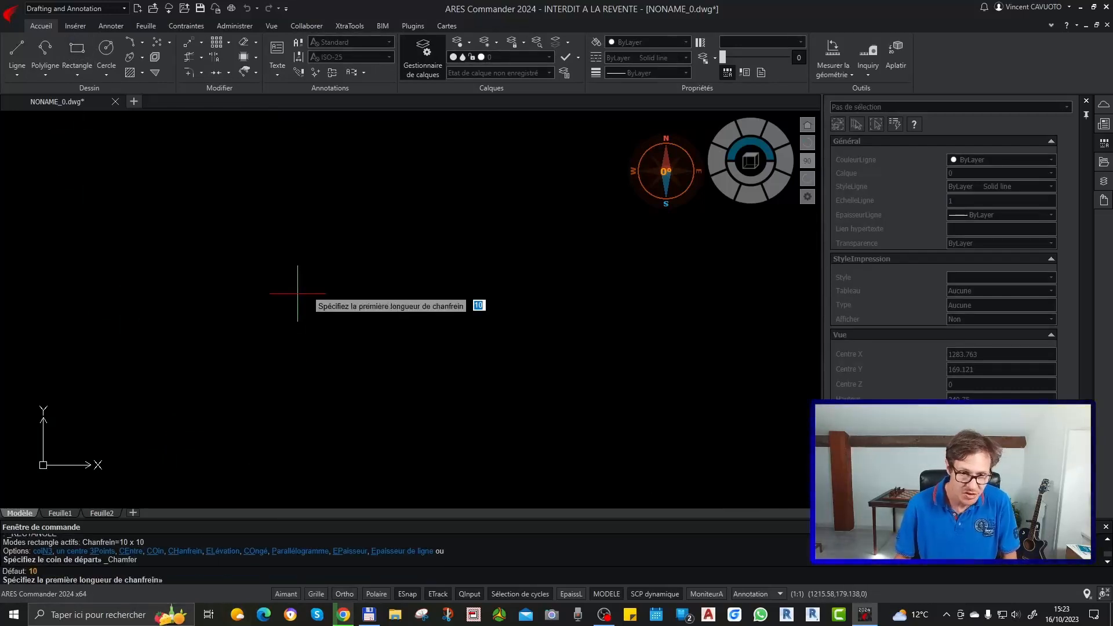
type("0")
key("Return")
key("Return")
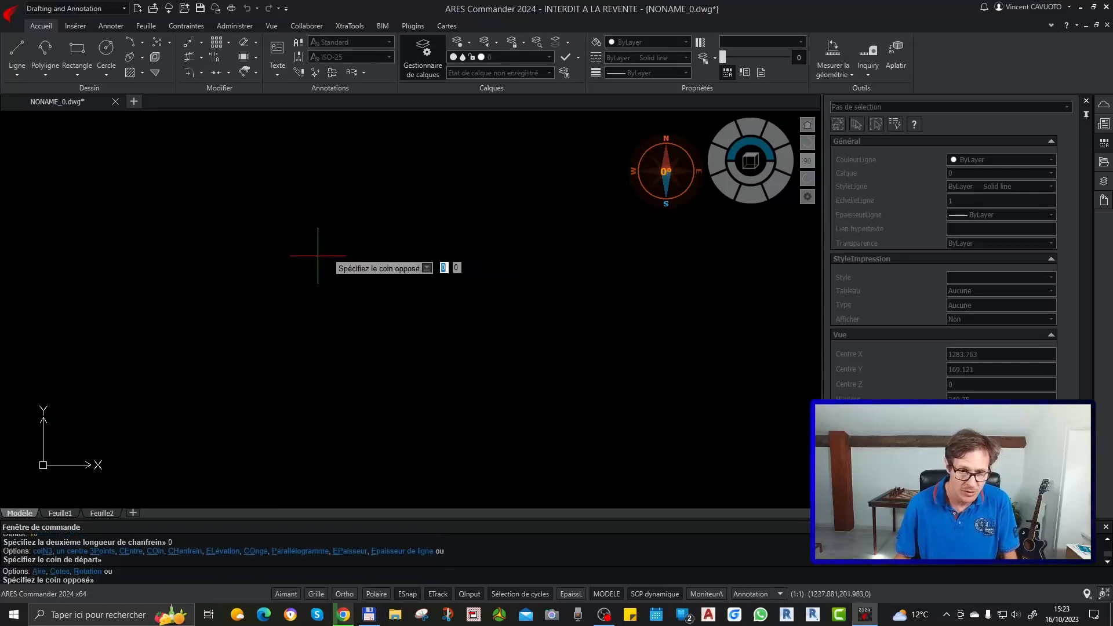
Draw a small square-cornered rectangle to the right of the arched shape and delete it
left_click(319, 256)
scroll(446, 377, "down", 3)
scroll(460, 274, "down", 2)
left_click(465, 275)
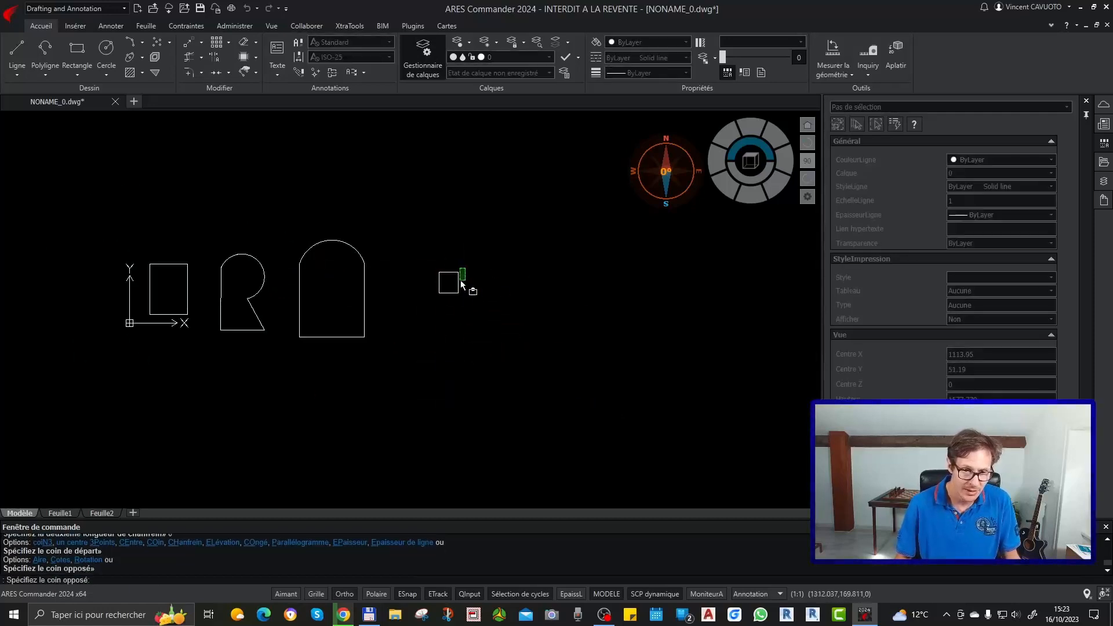
left_click(444, 304)
key("Delete")
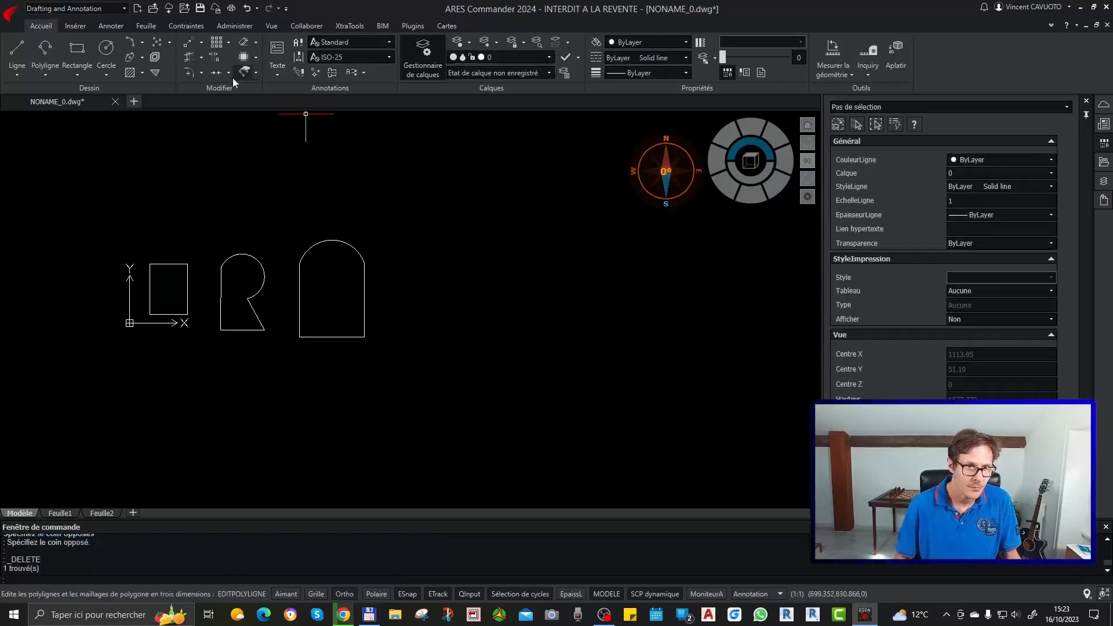
Draw a circle with a diameter of 300 to the right of the arched shape
left_click(110, 58)
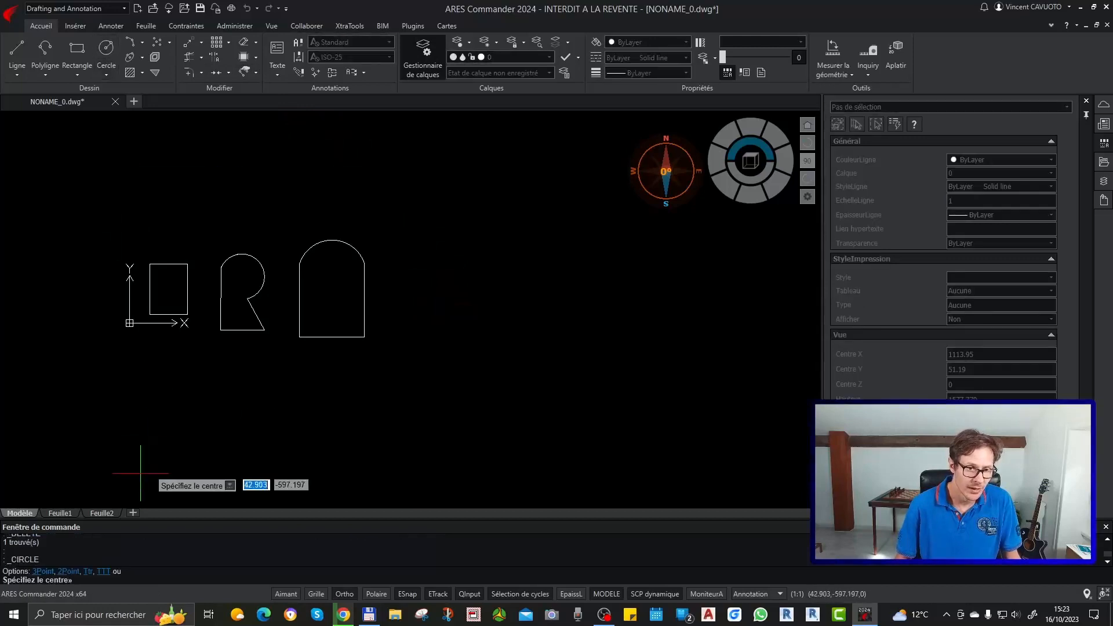
left_click(426, 301)
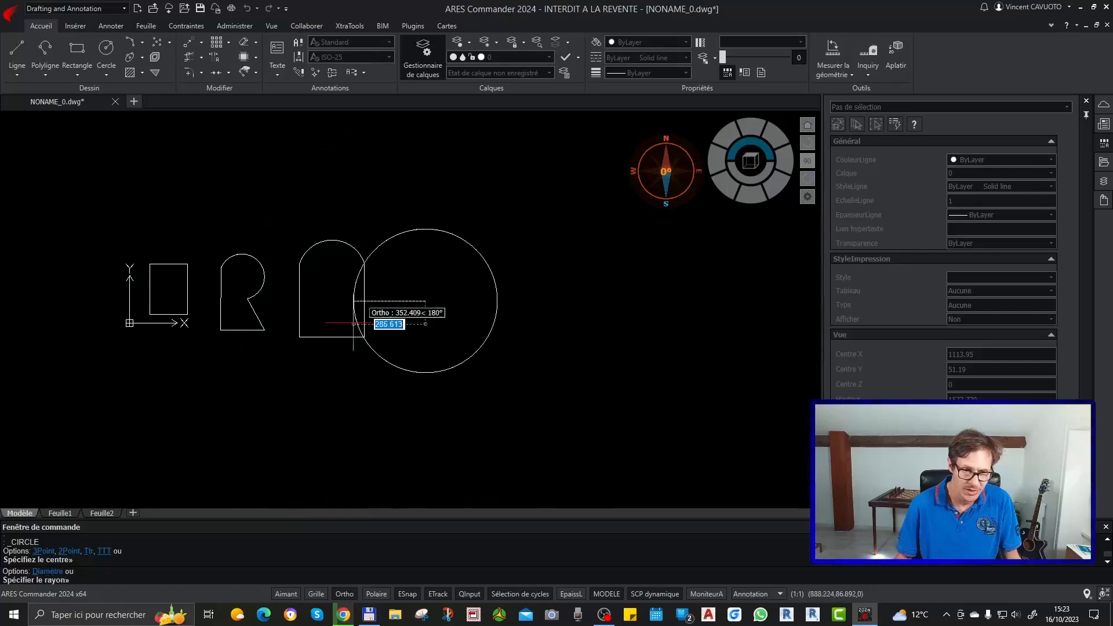
type("d")
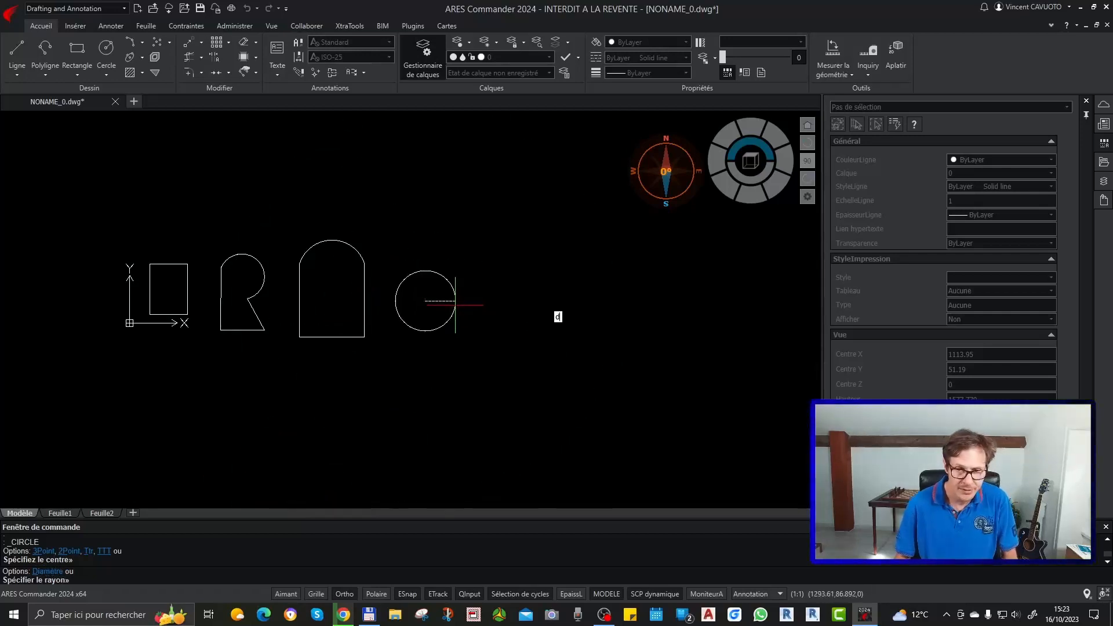
key("Return")
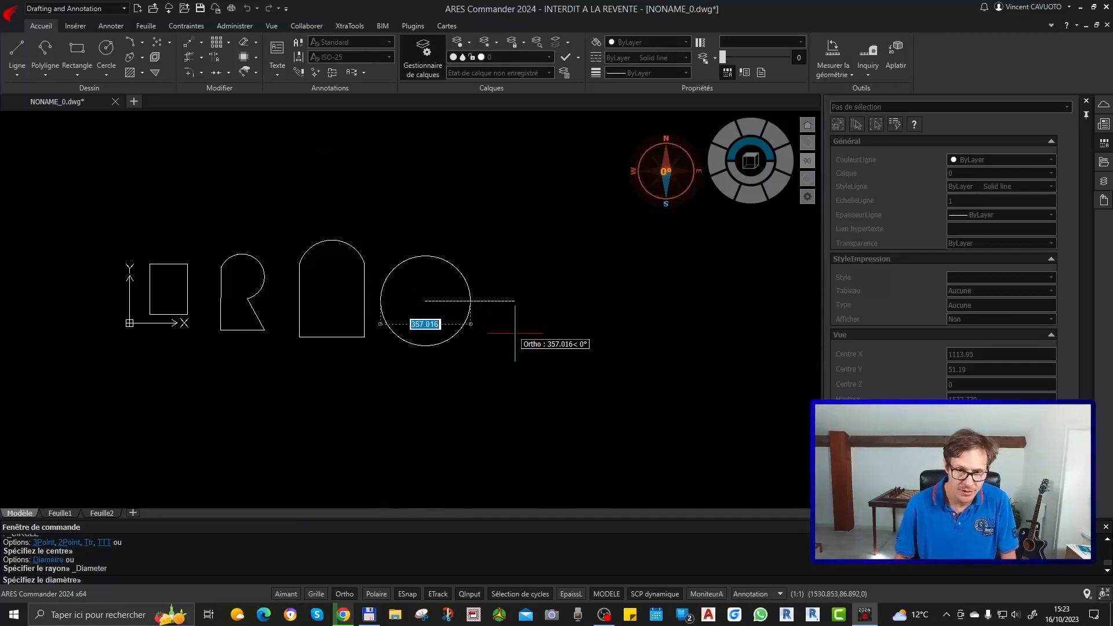
type("300")
key("Return")
Try stretching the circle from its right quadrant grip, cancel the stretch and clear the selection
scroll(399, 288, "up", 2)
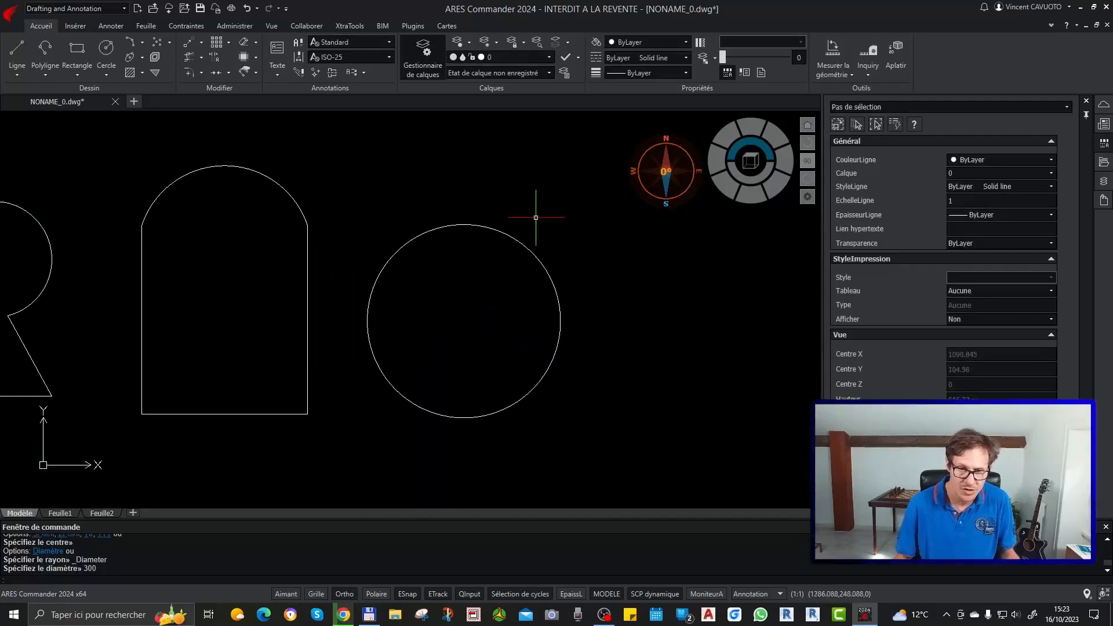
left_click(537, 219)
left_click(518, 296)
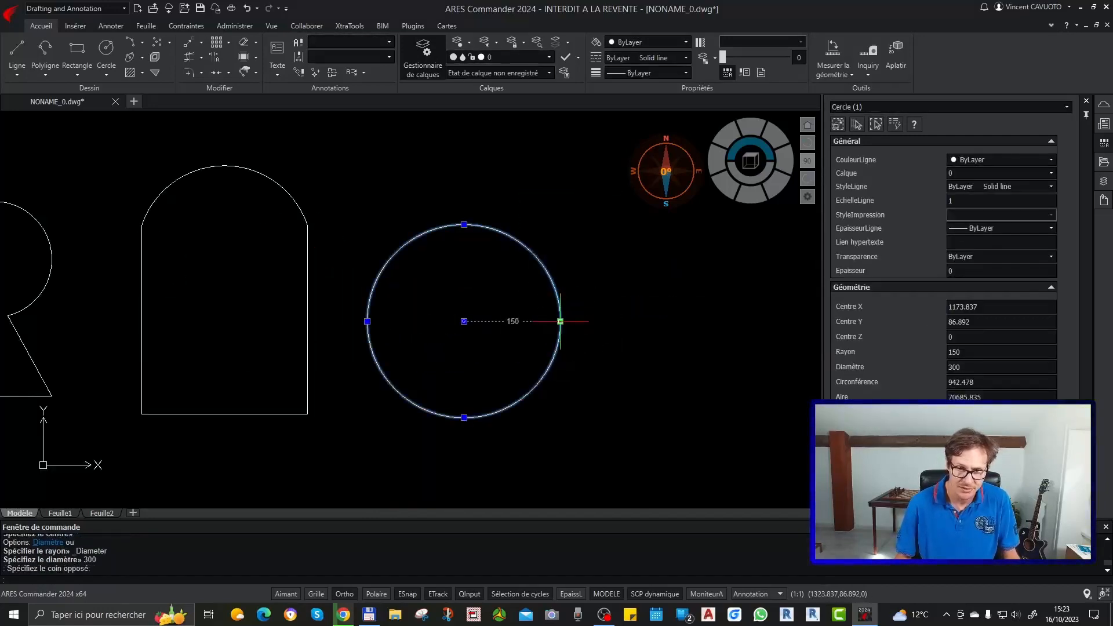
left_click(561, 321)
key("Escape")
key("Escape")
scroll(493, 307, "down", 4)
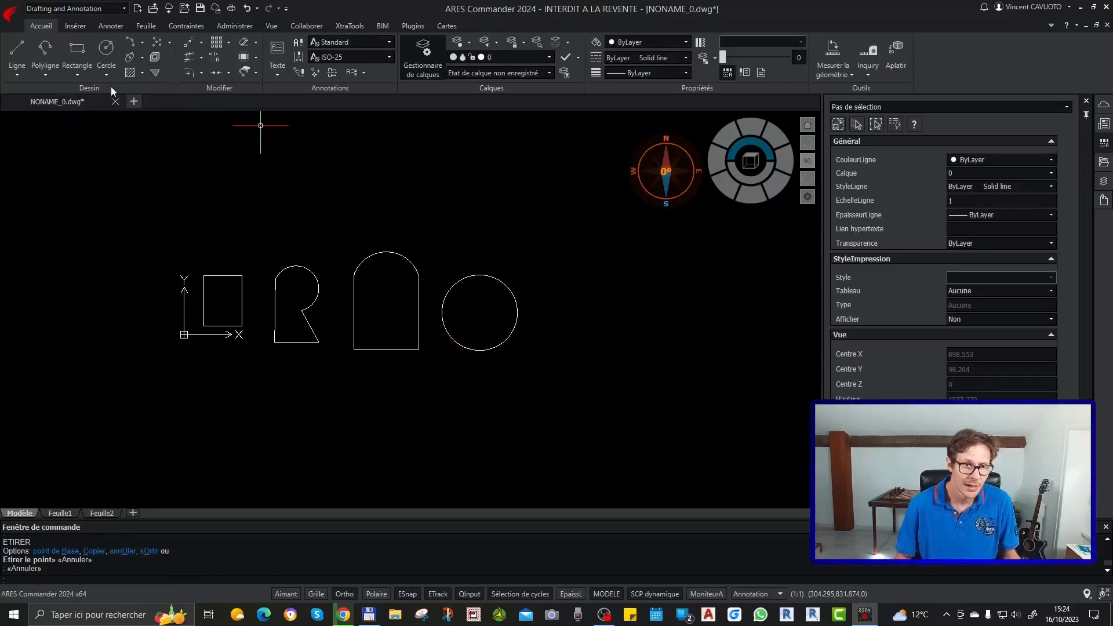
Draw a freehand chain of connected filled 2D solids to the right of the circle and end the Solid command
left_click(156, 72)
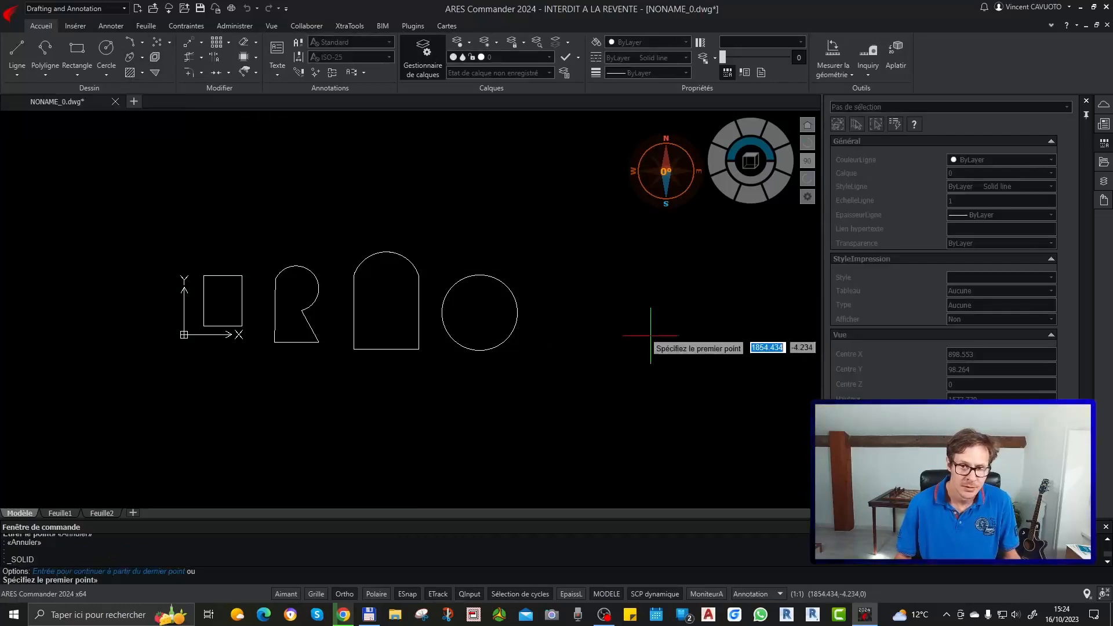
left_click(626, 284)
left_click(574, 340)
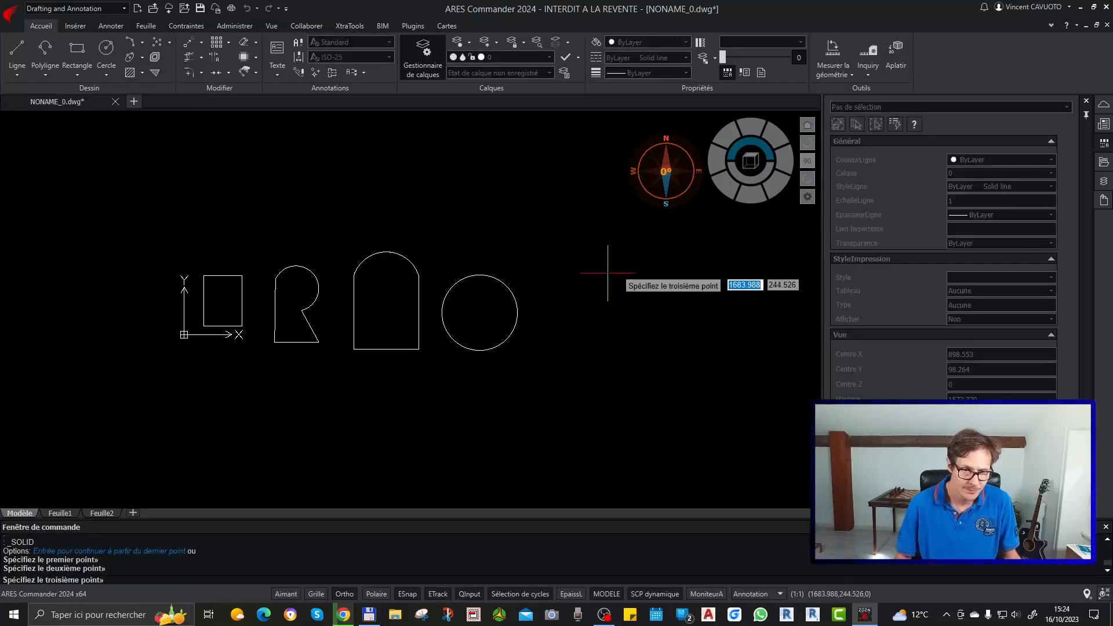
left_click(607, 273)
left_click(573, 337)
left_click(616, 301)
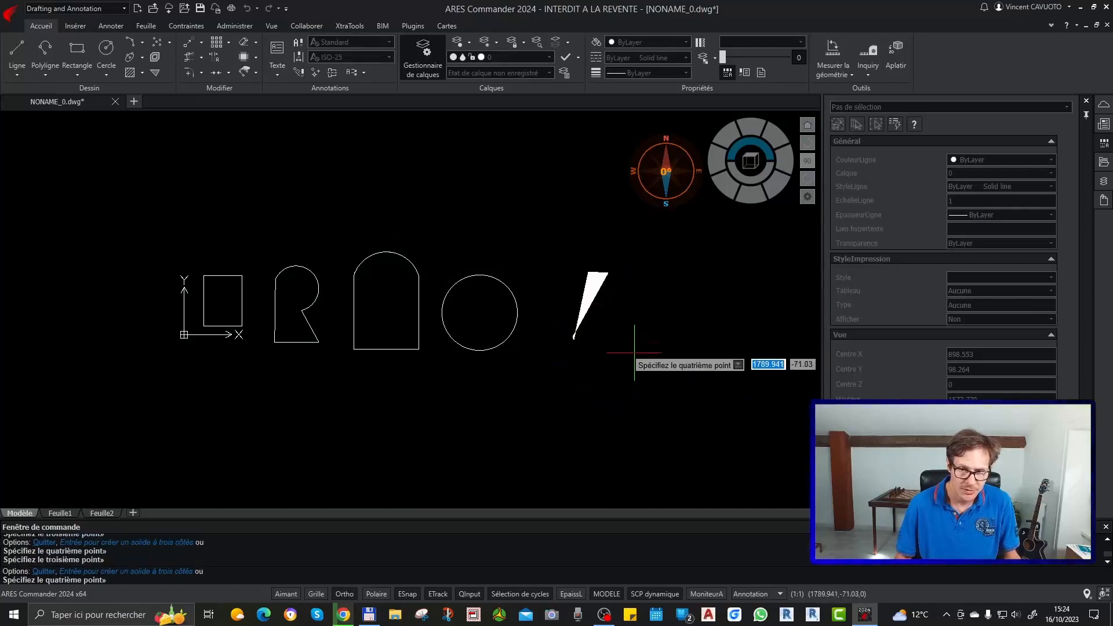
left_click(603, 386)
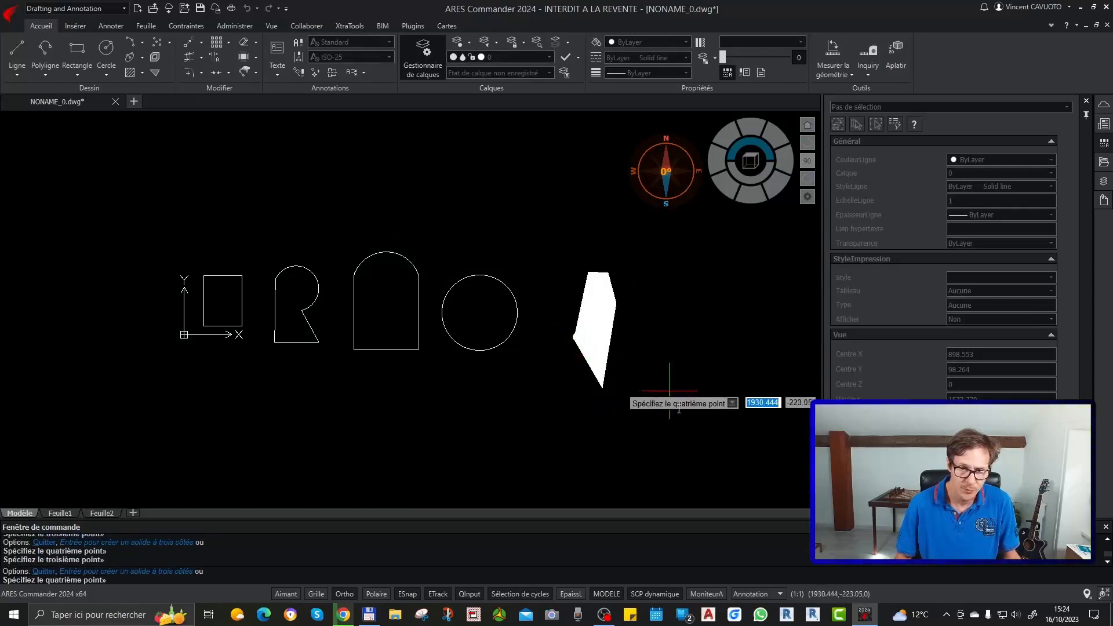
left_click(662, 412)
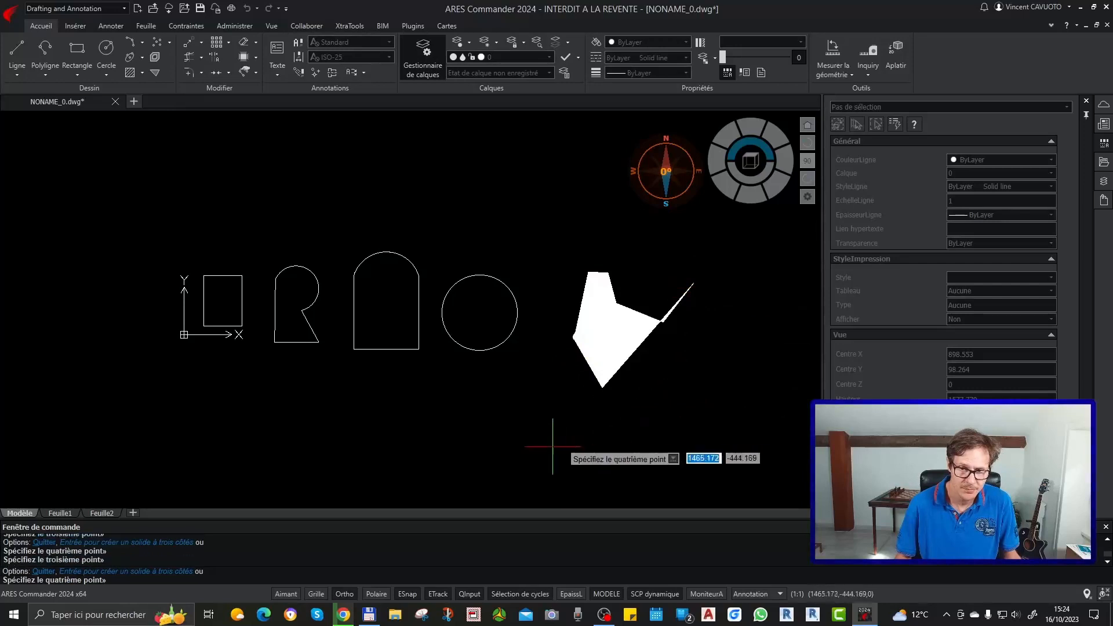
left_click(554, 446)
left_click(625, 271)
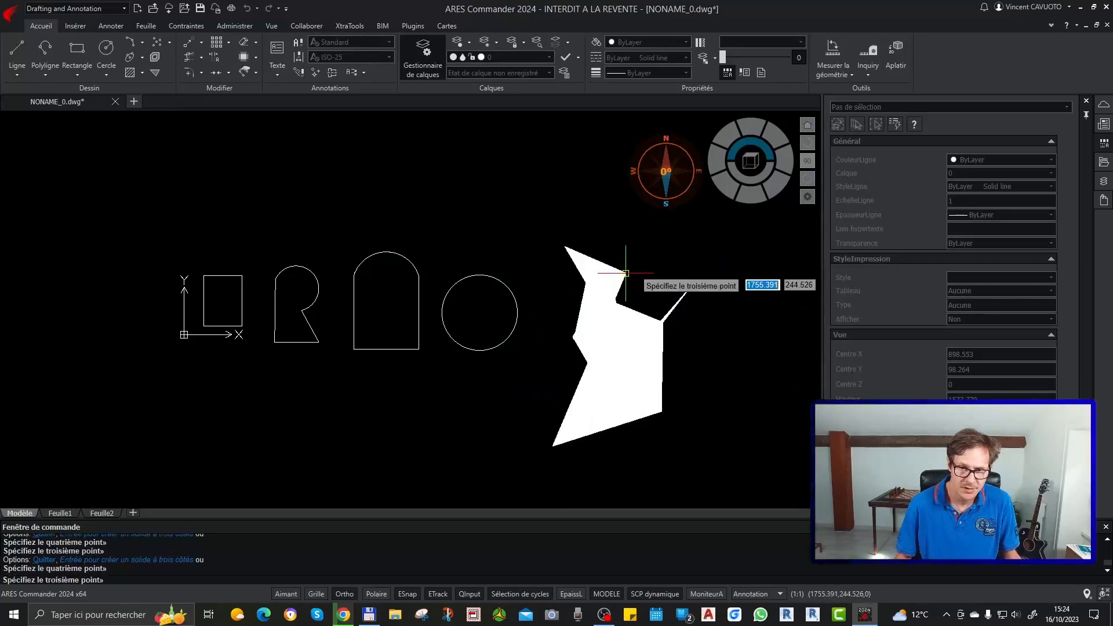
left_click(558, 208)
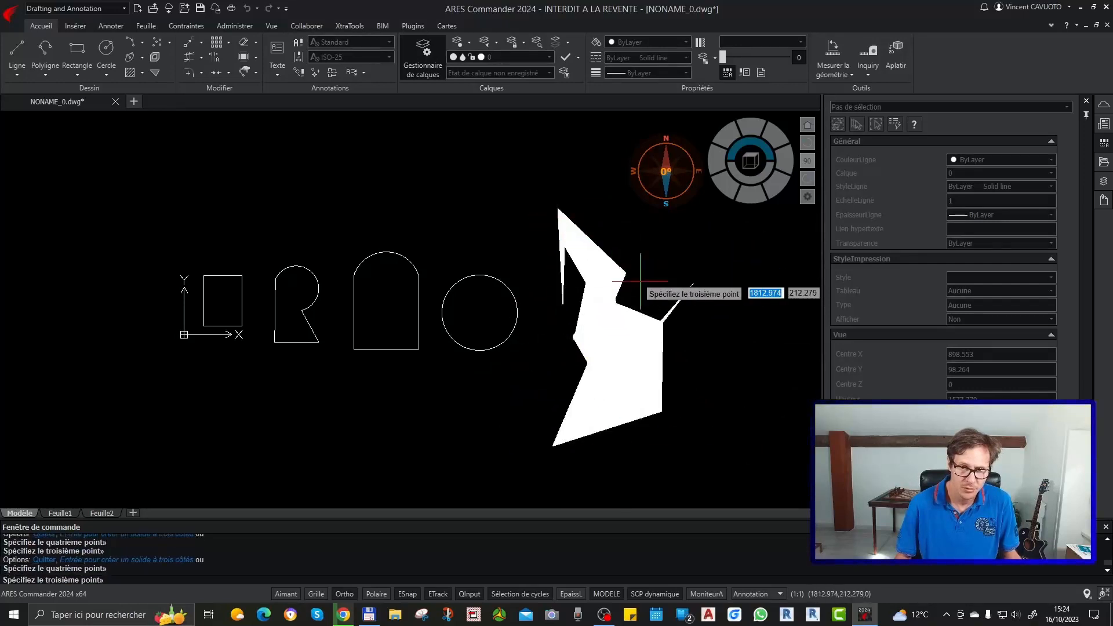
key("Escape")
Select individual pieces of the filled shape to inspect how it is divided, and clear the selection
left_click(655, 324)
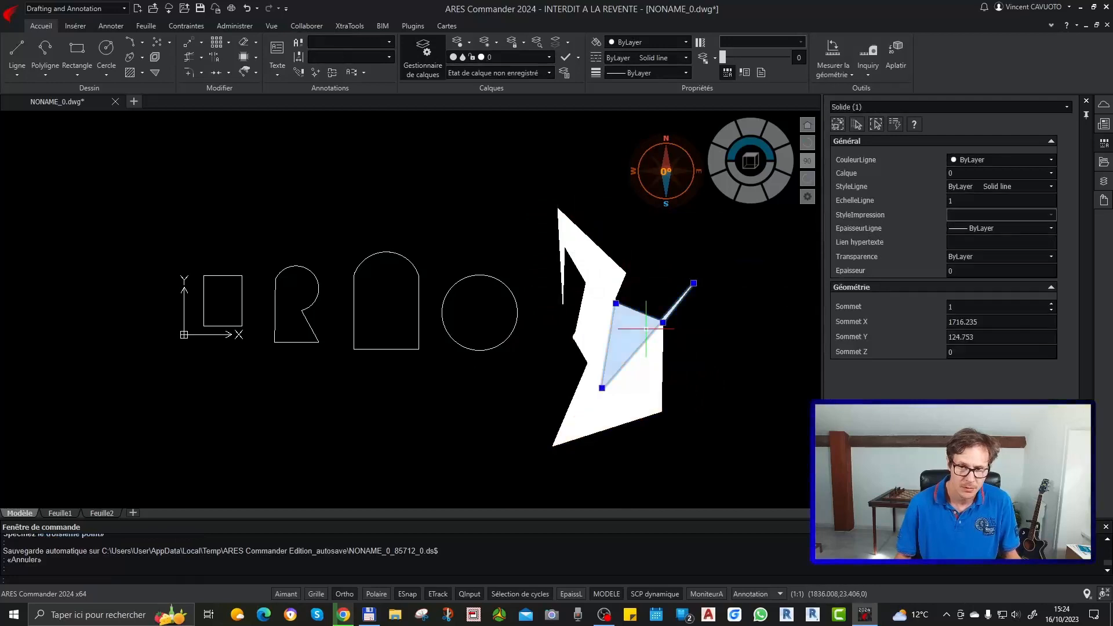
left_click(601, 271)
key("Escape")
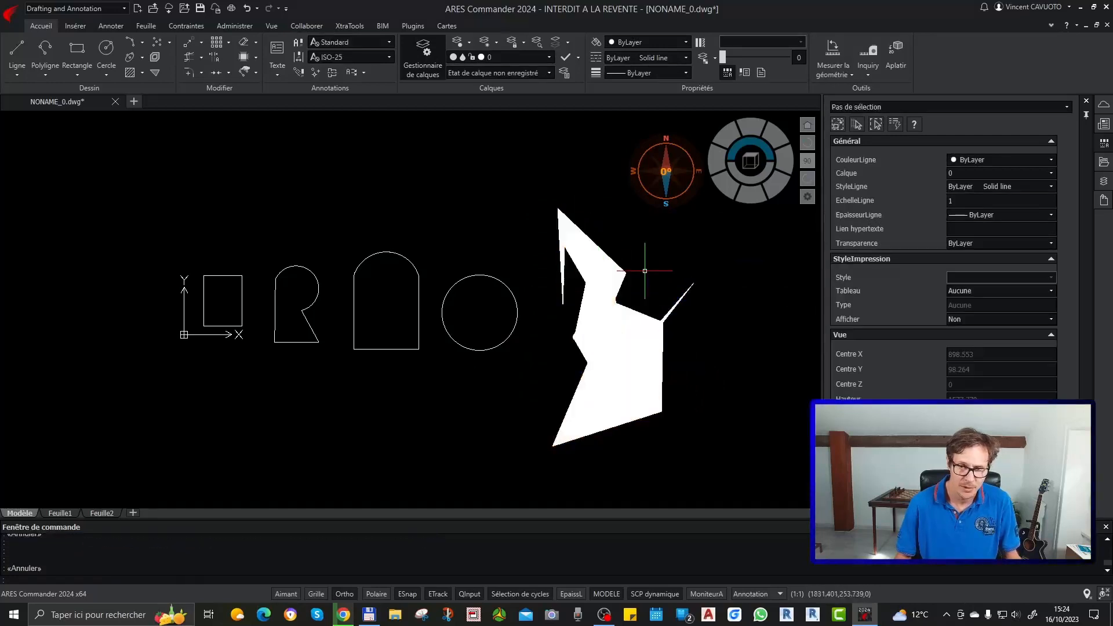
middle_click_drag(640, 258, 594, 274)
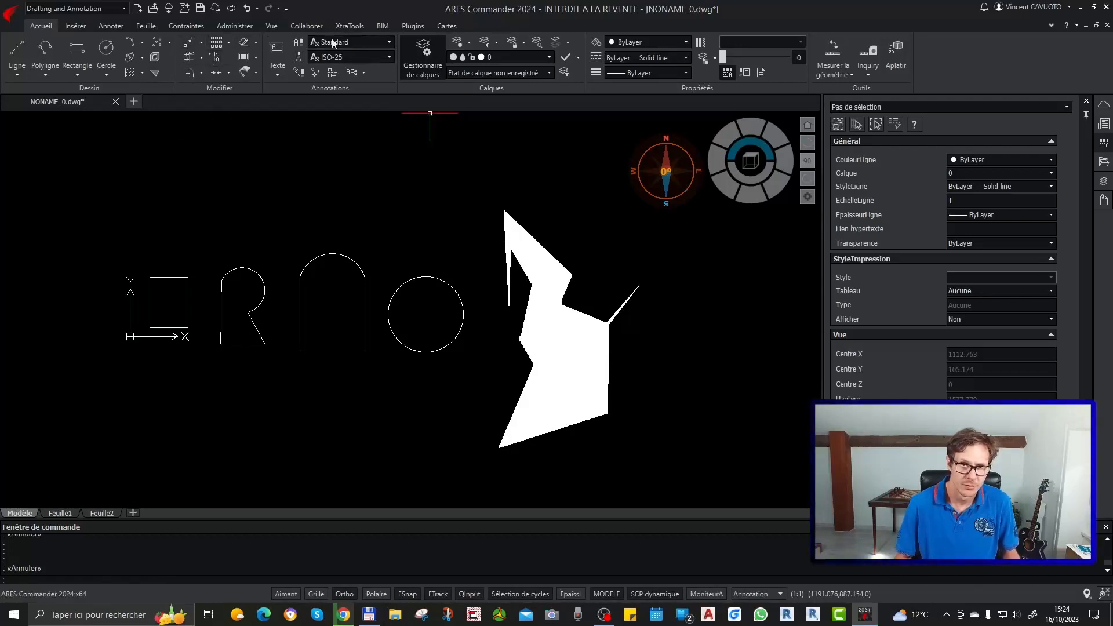
left_click(285, 72)
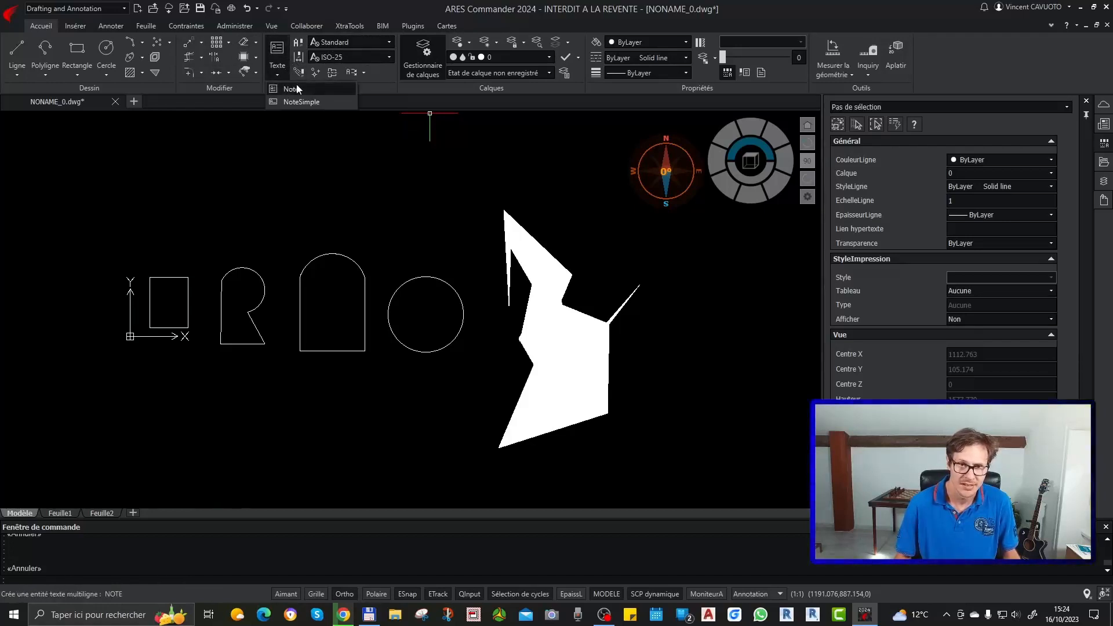
left_click(374, 147)
left_click(410, 203)
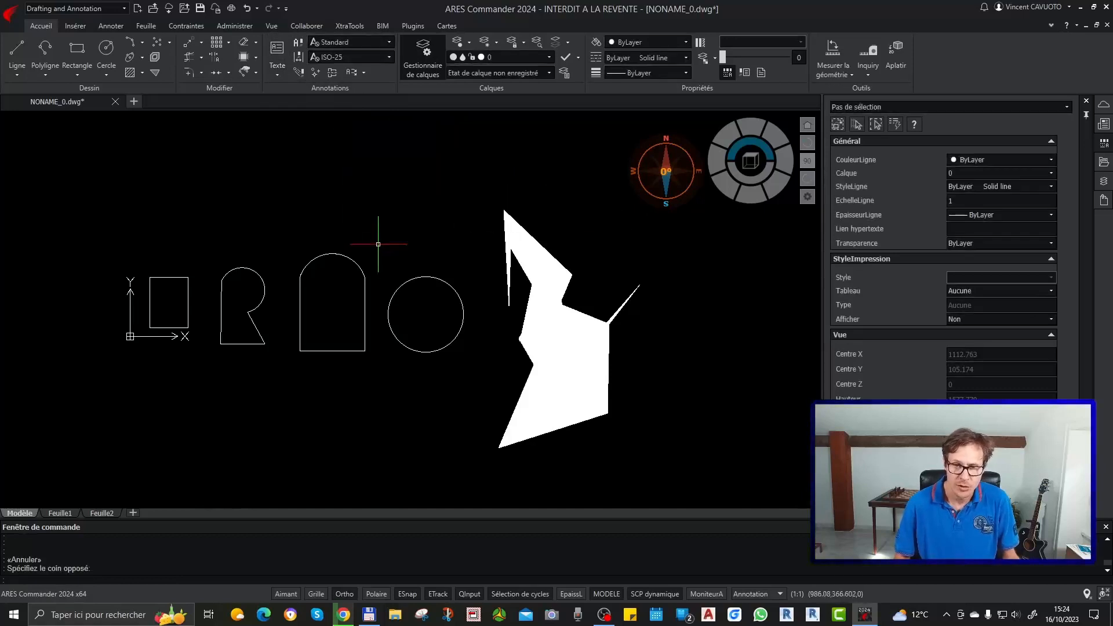
key("Escape")
Delete the filled solids to the right of the circle piece by piece, leaving only the lower triangular piece with its thin spike
scroll(400, 266, "down", 5)
scroll(444, 302, "up", 2)
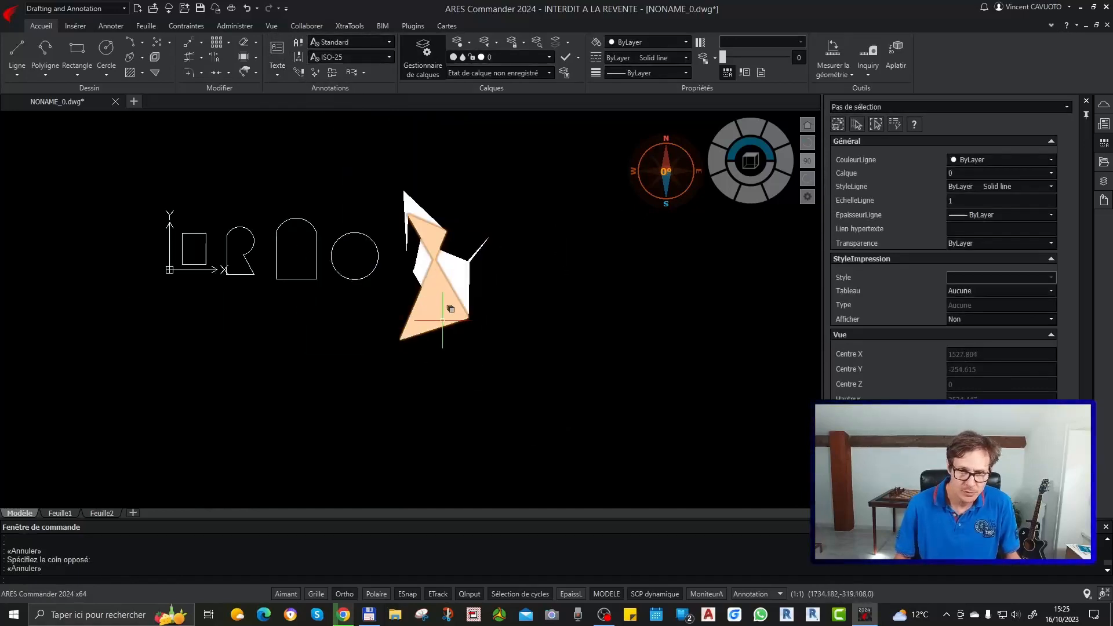
middle_click_drag(441, 300, 453, 331)
left_click(449, 290)
left_click(438, 246)
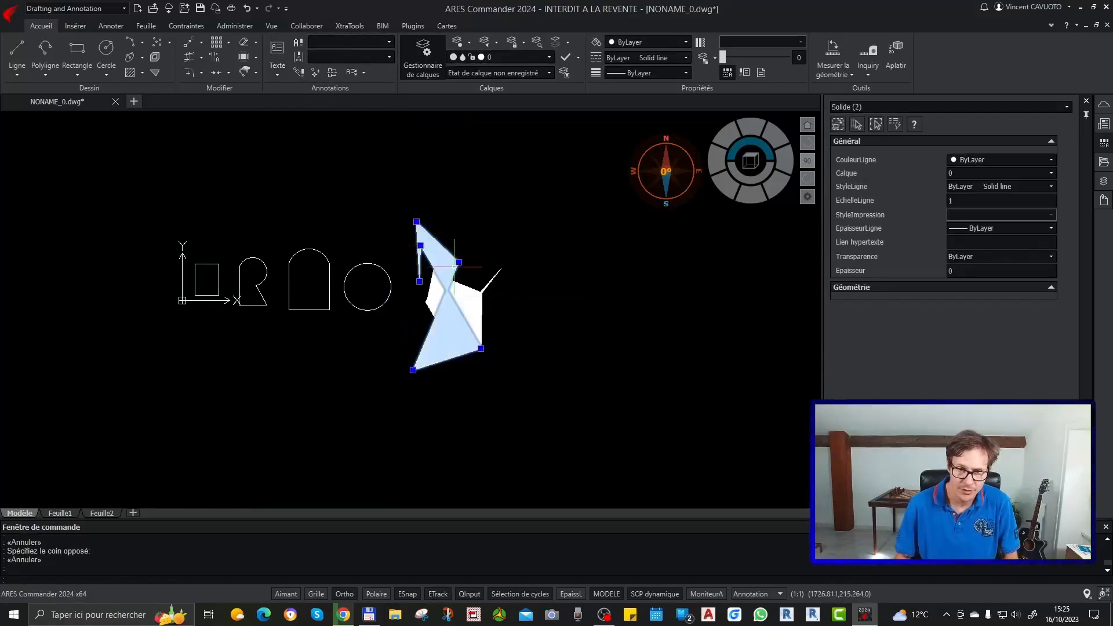
key("Delete")
left_click(469, 291)
key("Delete")
left_click(448, 278)
key("Delete")
left_click(442, 271)
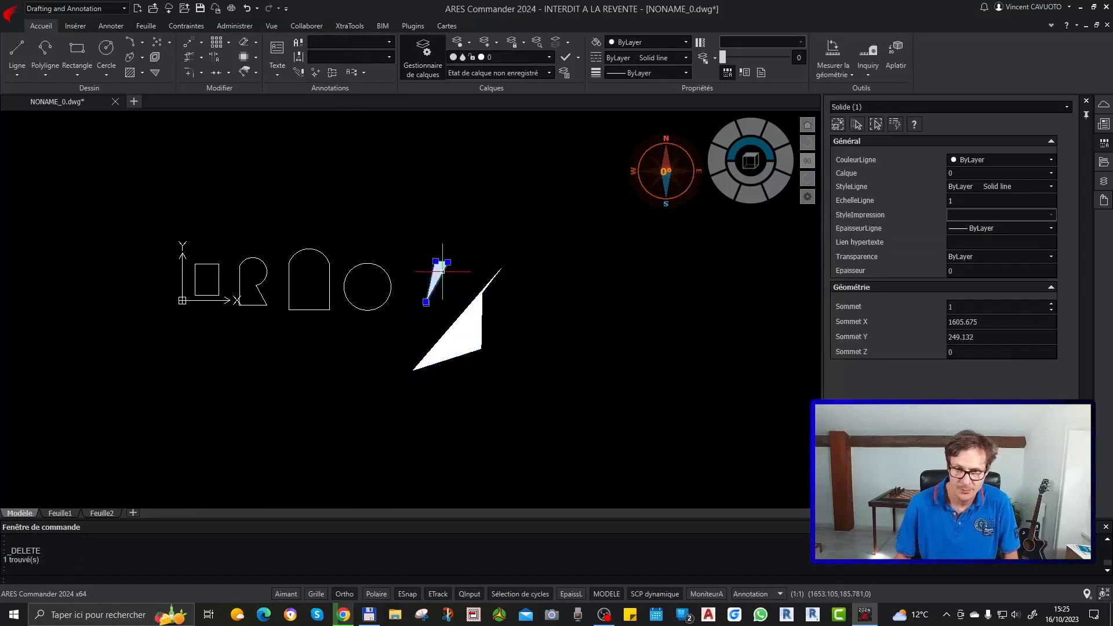
key("Delete")
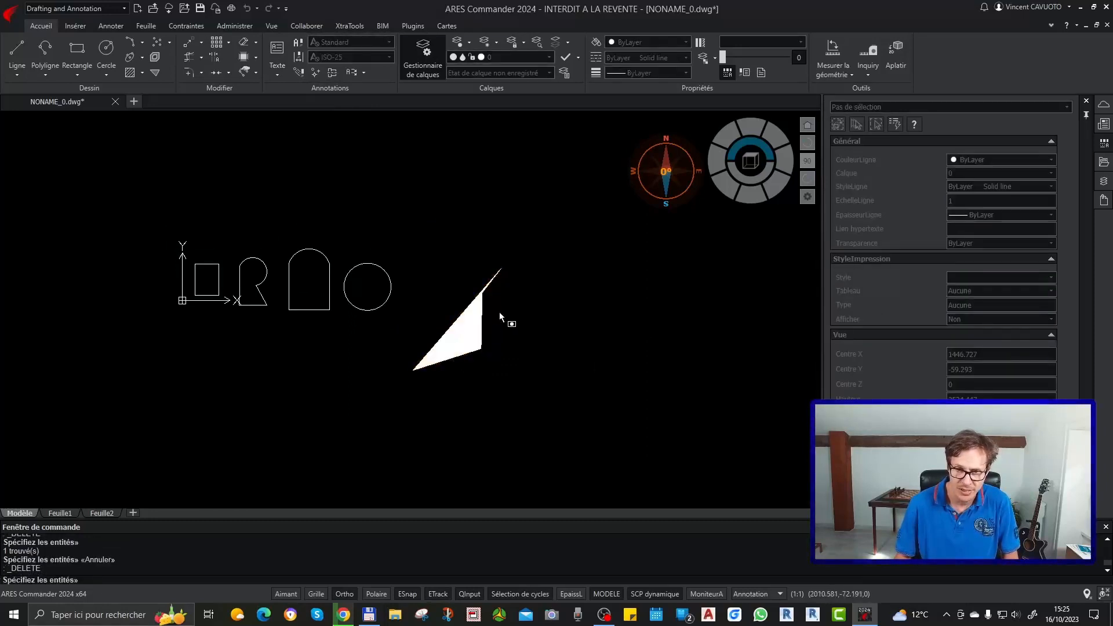
key("Escape")
Select the remaining spiked triangular solid with a crossing window and delete it
scroll(490, 316, "up", 2)
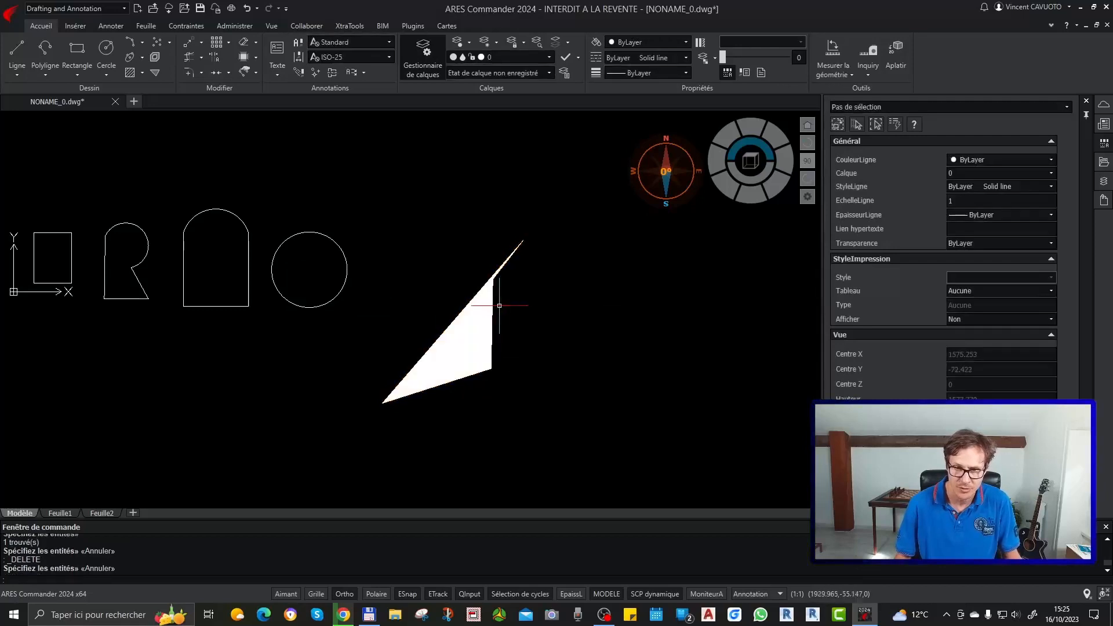
left_click(529, 241)
left_click(457, 390)
key("Delete")
scroll(587, 326, "down", 2)
scroll(273, 273, "up", 2)
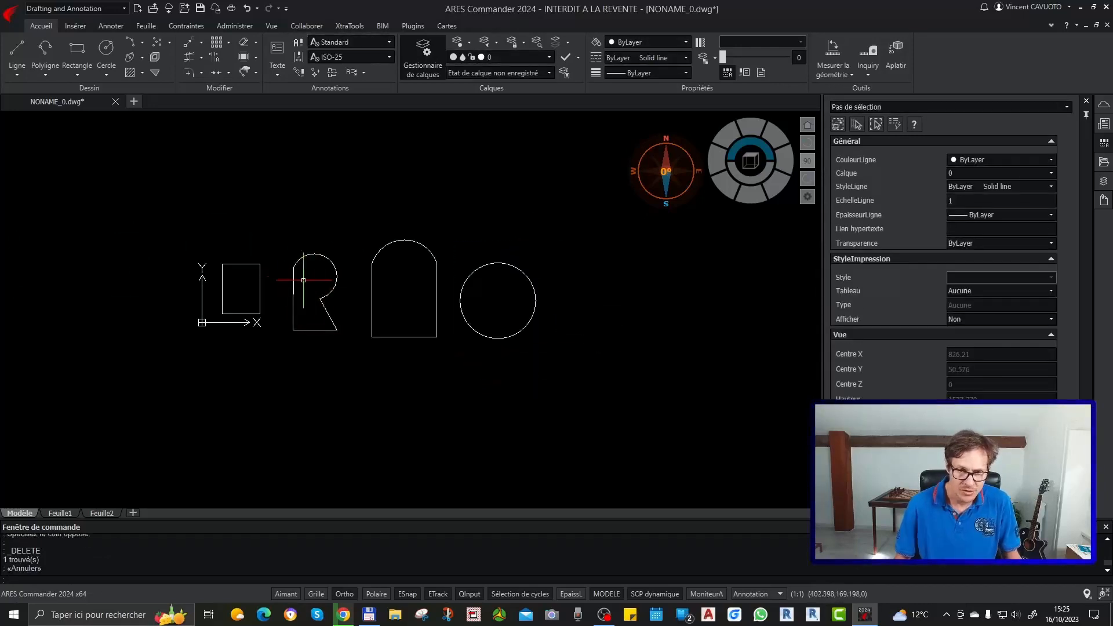
middle_click_drag(314, 305, 370, 318)
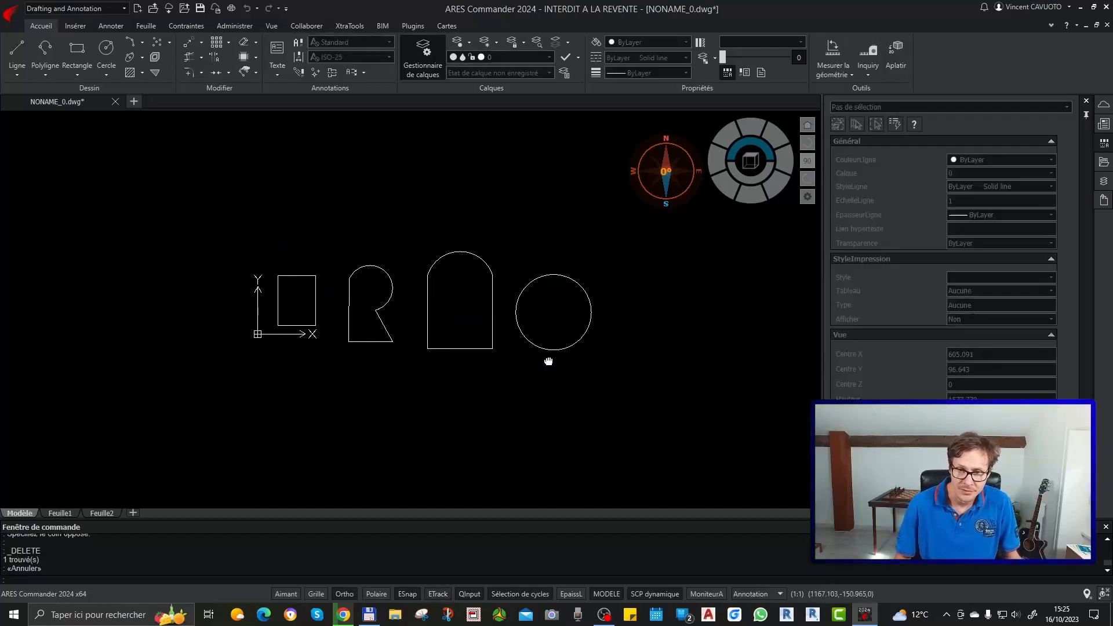
middle_click_drag(547, 360, 550, 339)
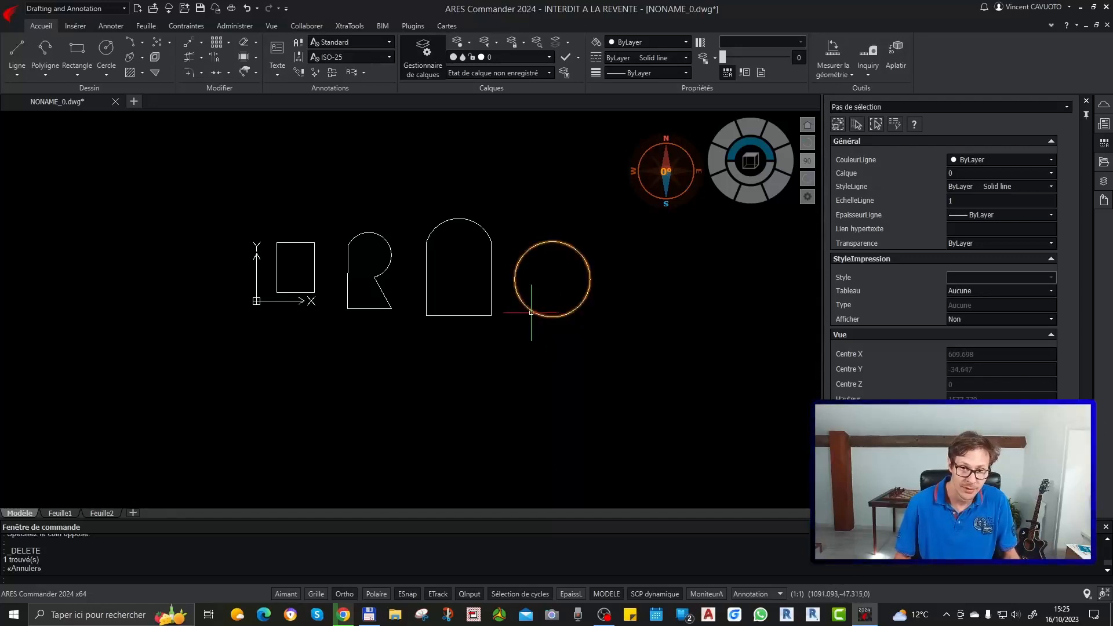
middle_click_drag(613, 339, 589, 316)
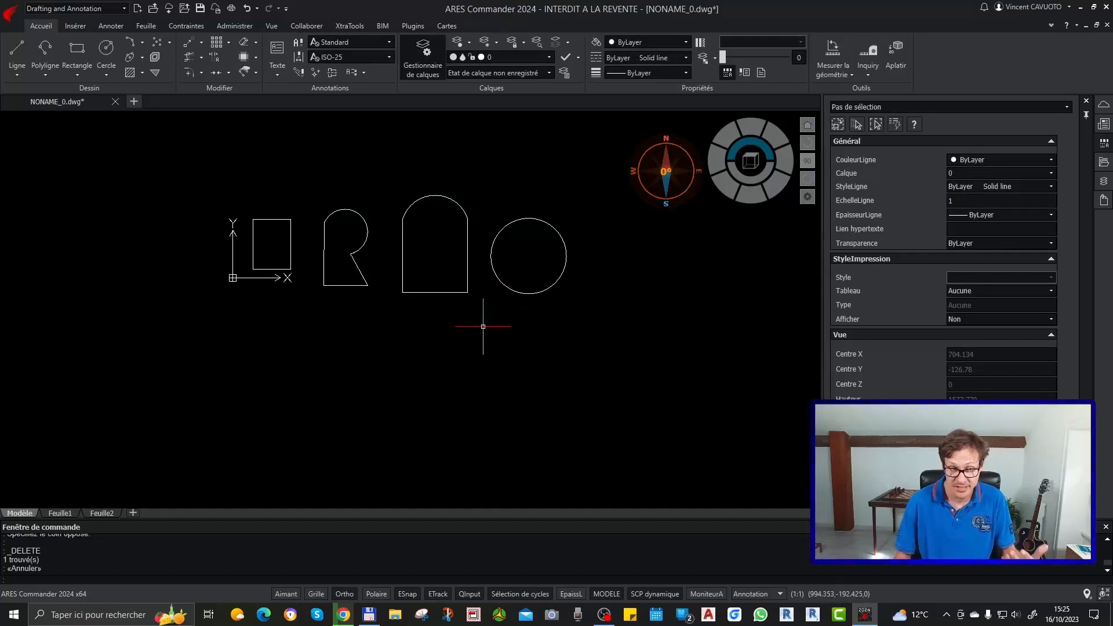
middle_click_drag(483, 326, 446, 326)
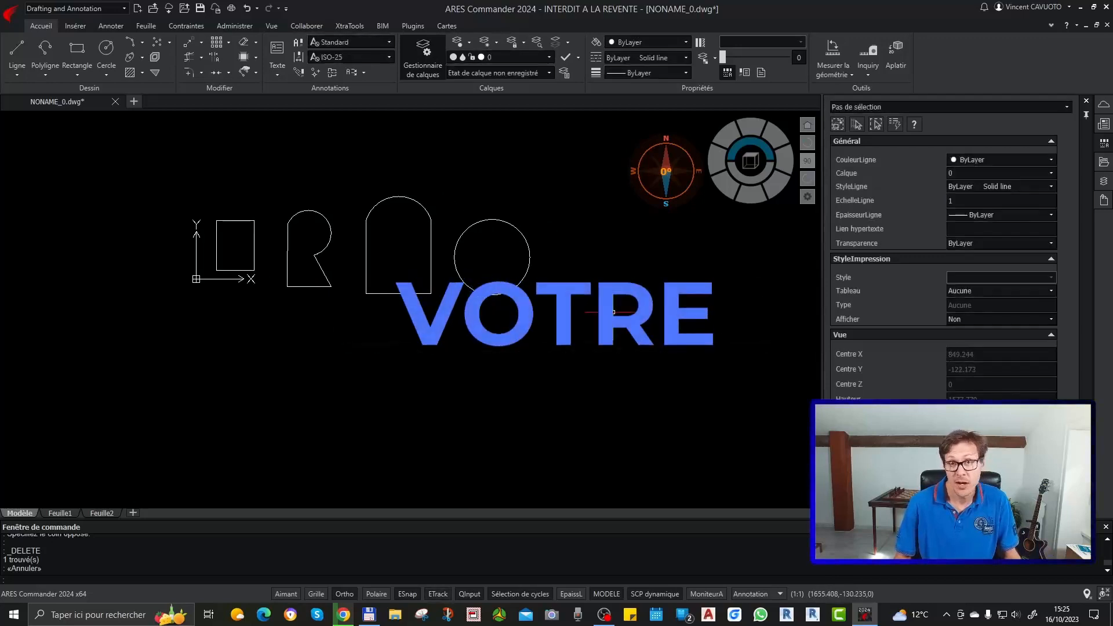